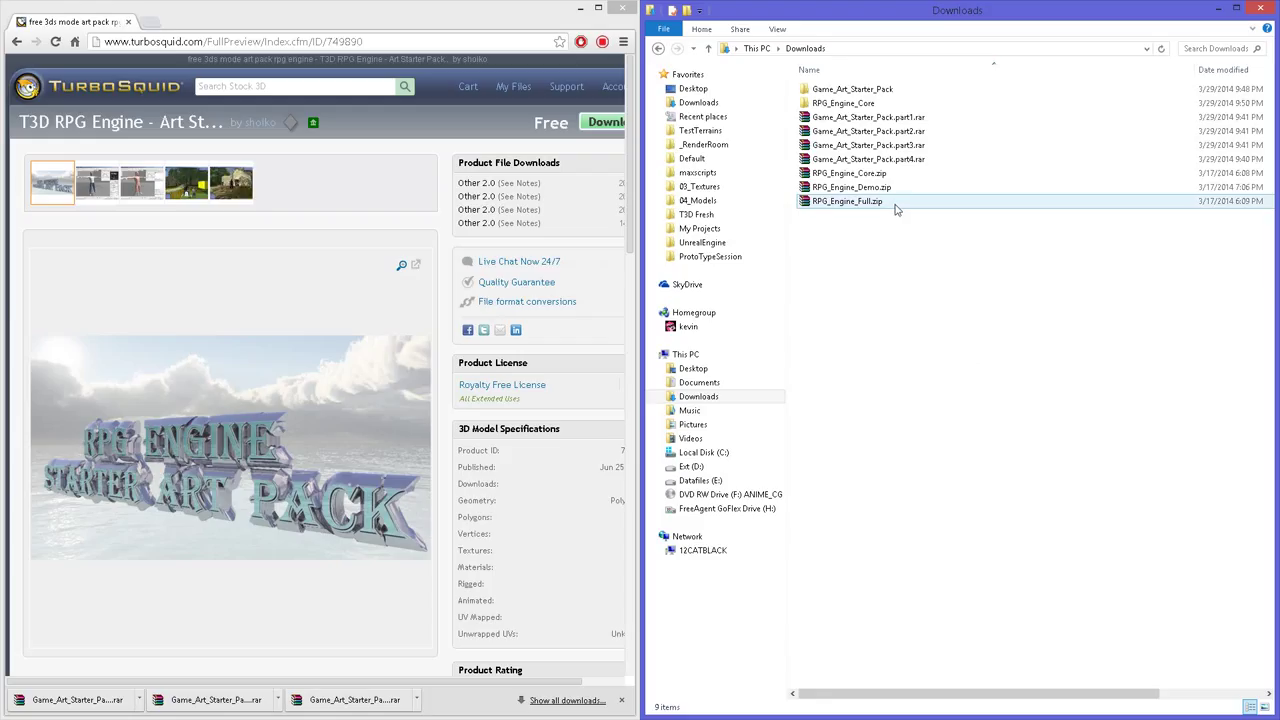
click(858, 105)
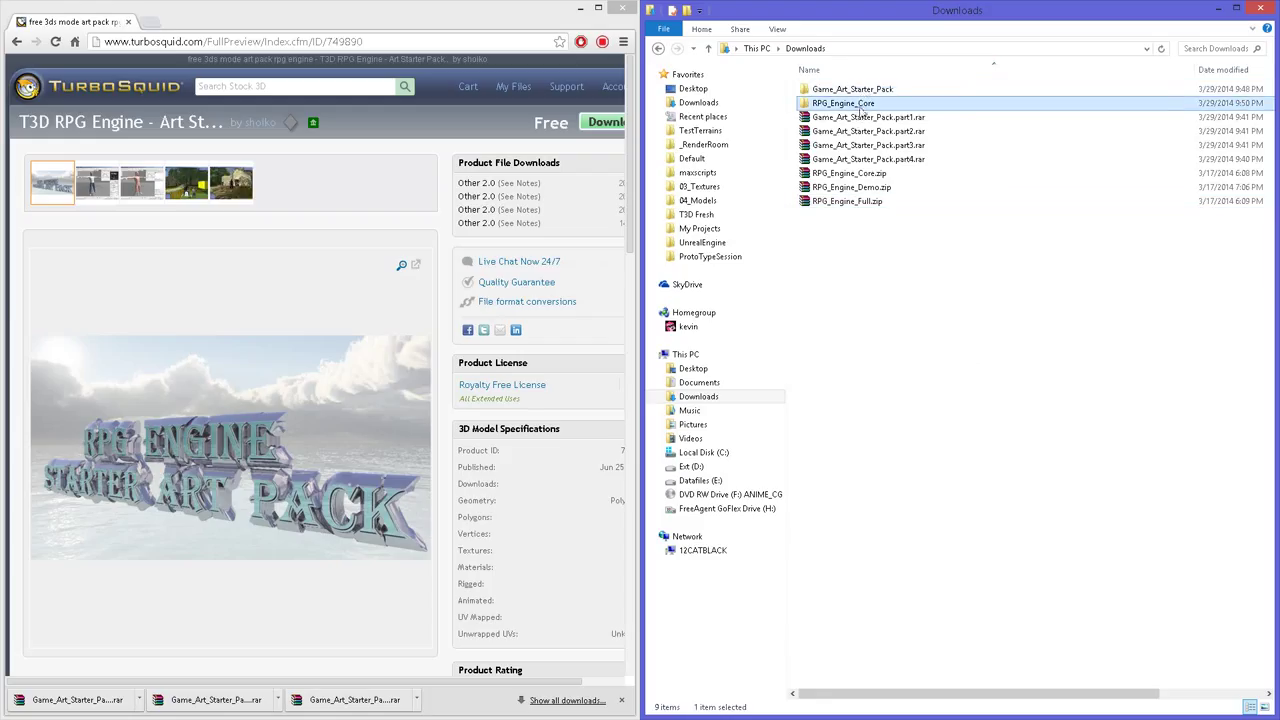
drag(905, 315, 858, 93)
click(845, 105)
click(850, 90)
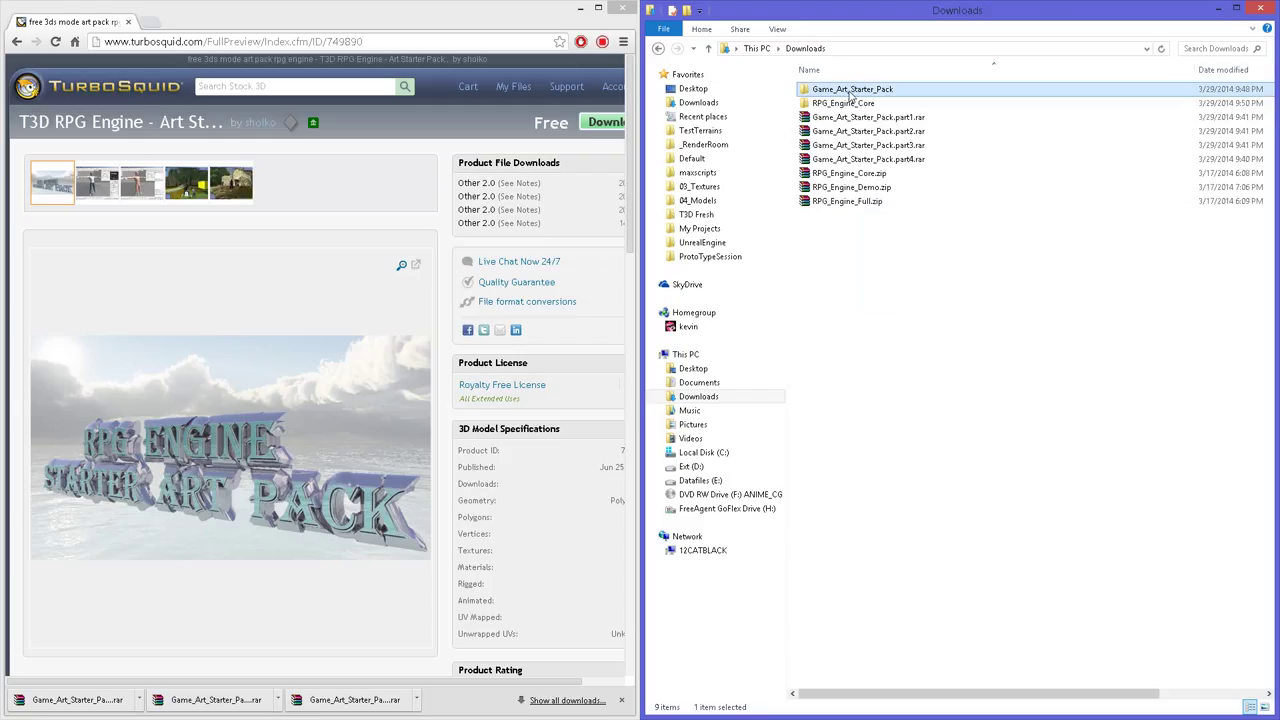
click(856, 106)
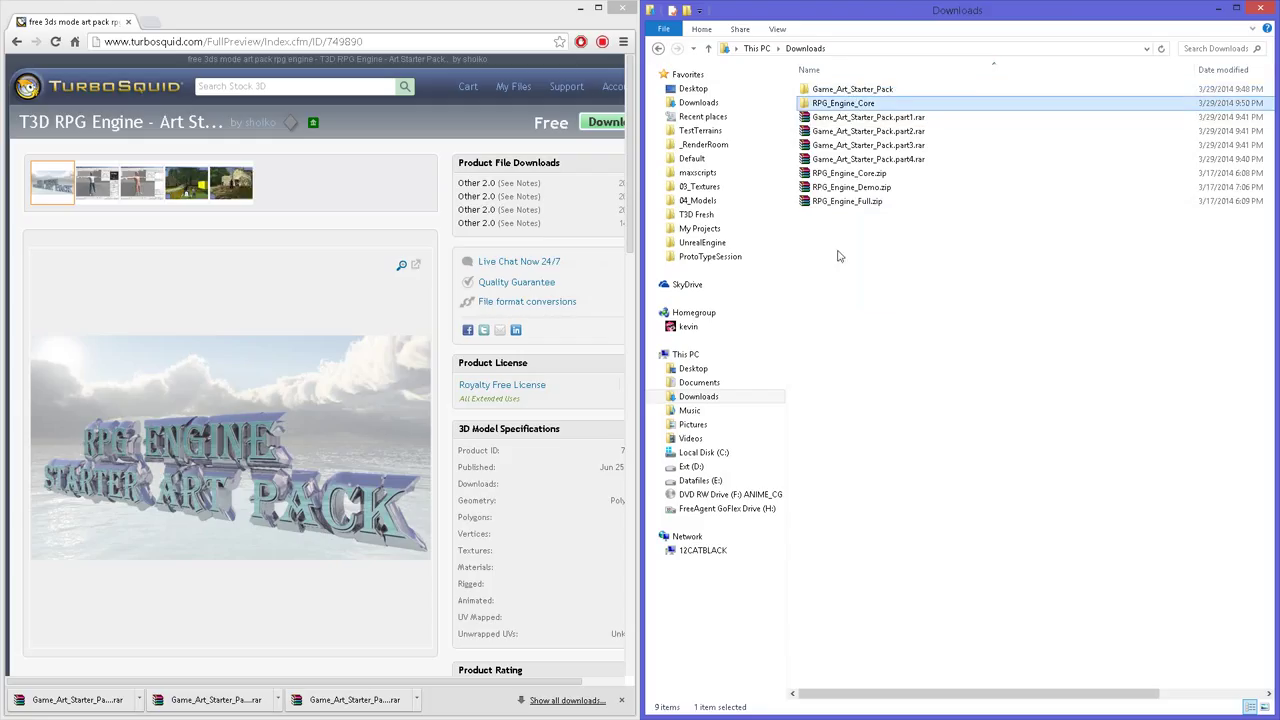
click(877, 300)
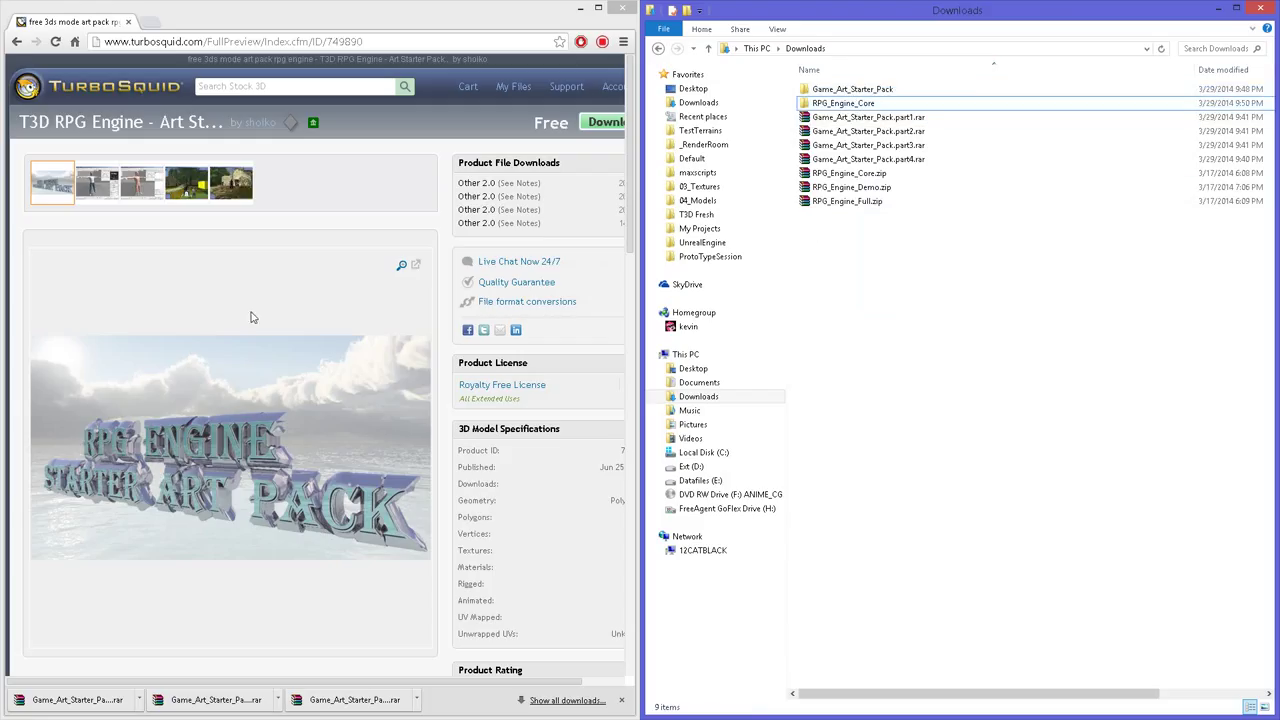
click(205, 254)
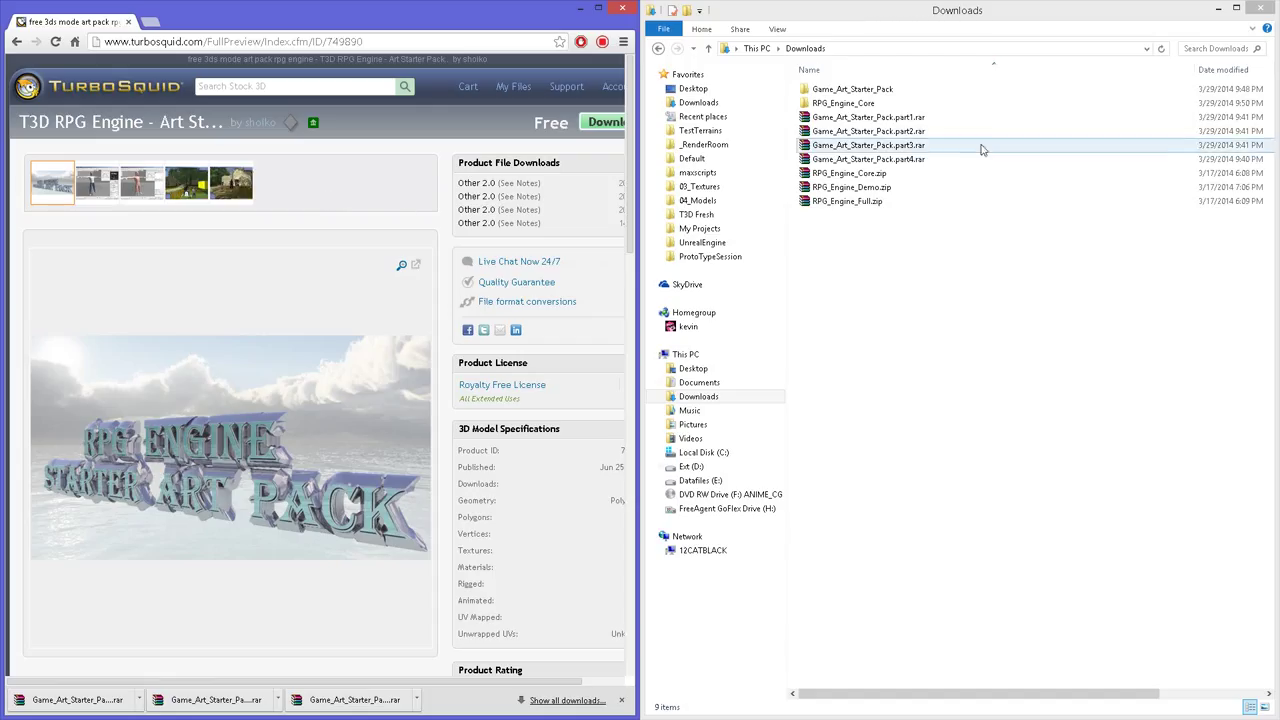
Step: Copy the extracted Game_Art_Starter_Pack and RPG_Engine_Core folders from Downloads
click(852, 106)
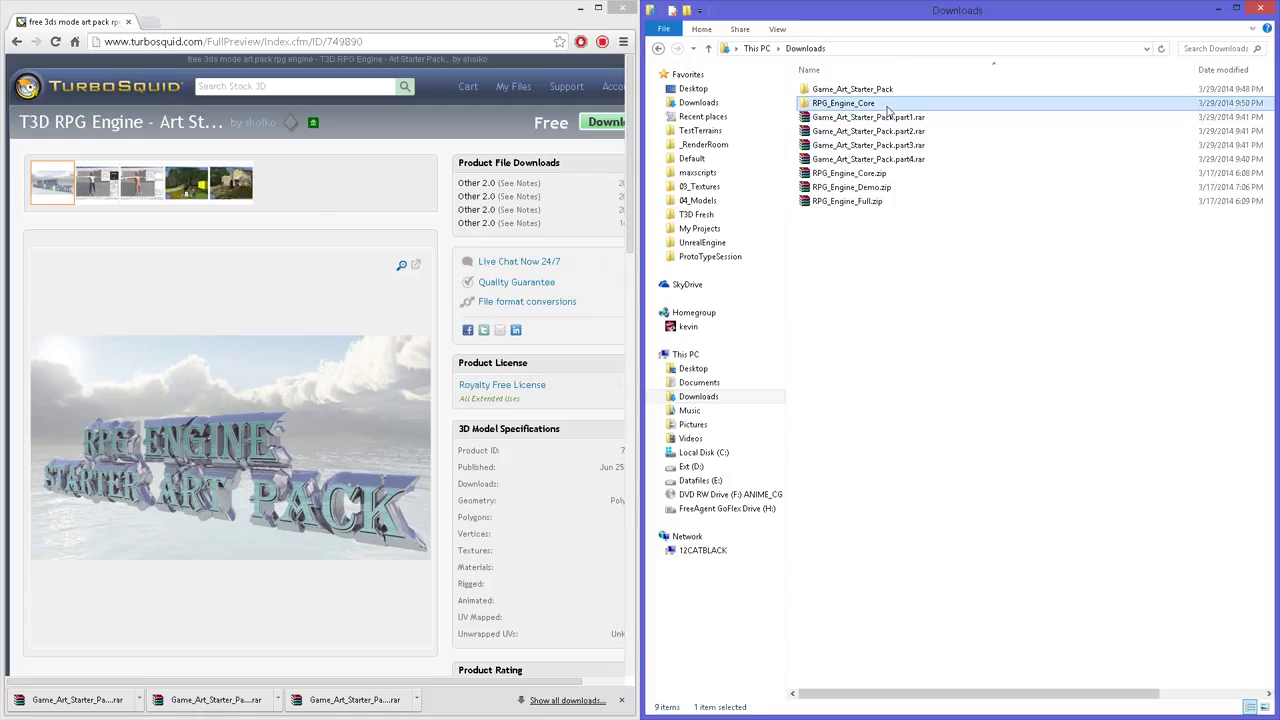
key(shift+Up)
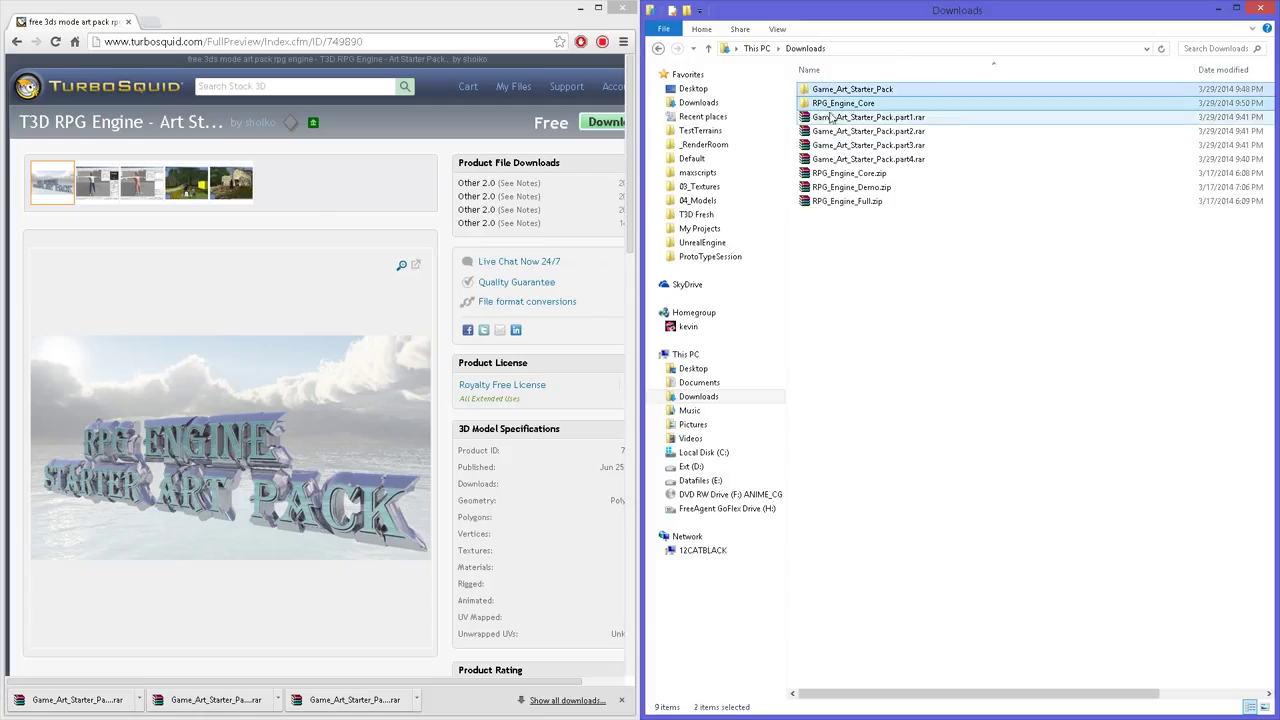
click(856, 106)
click(886, 91)
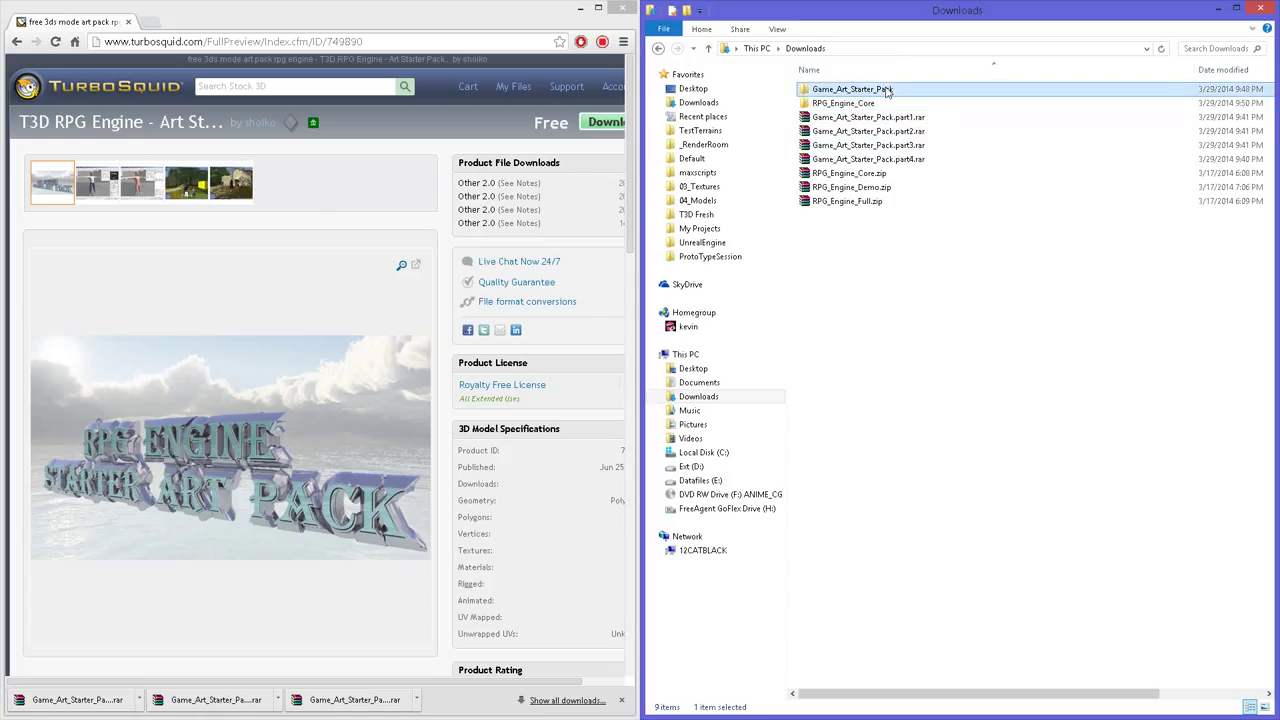
click(885, 104)
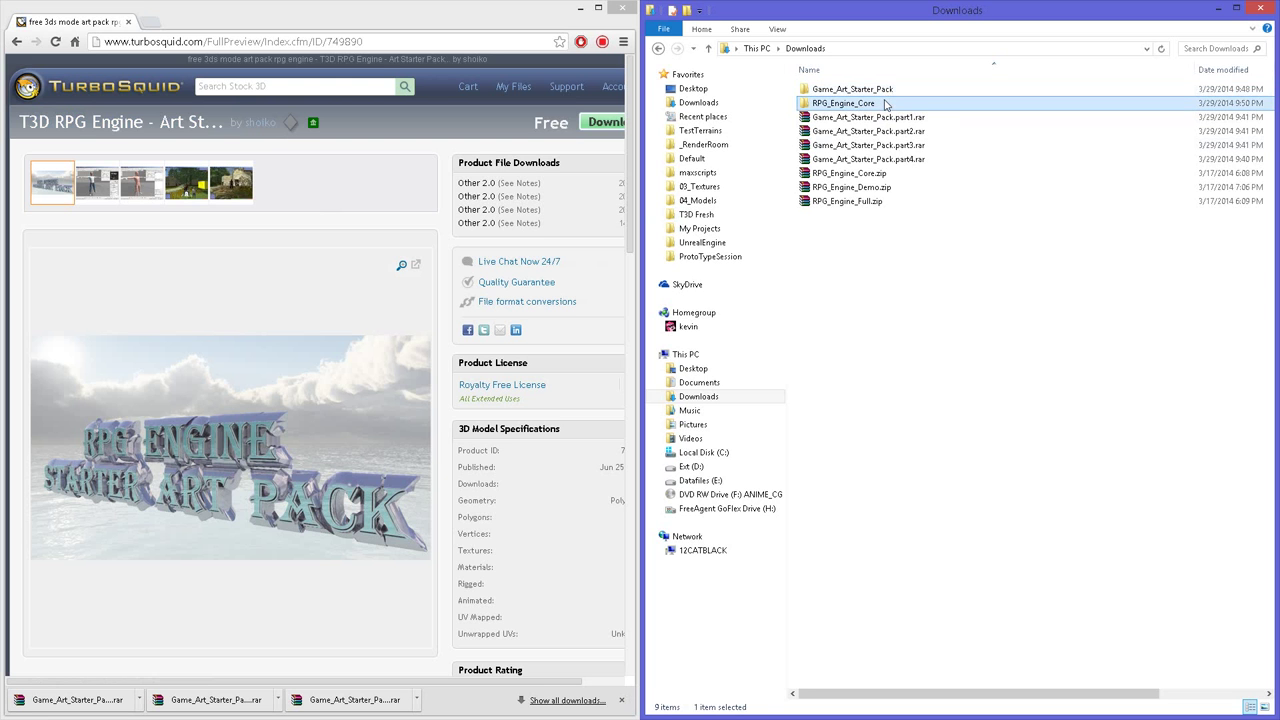
key(shift+Up)
right_click(885, 104)
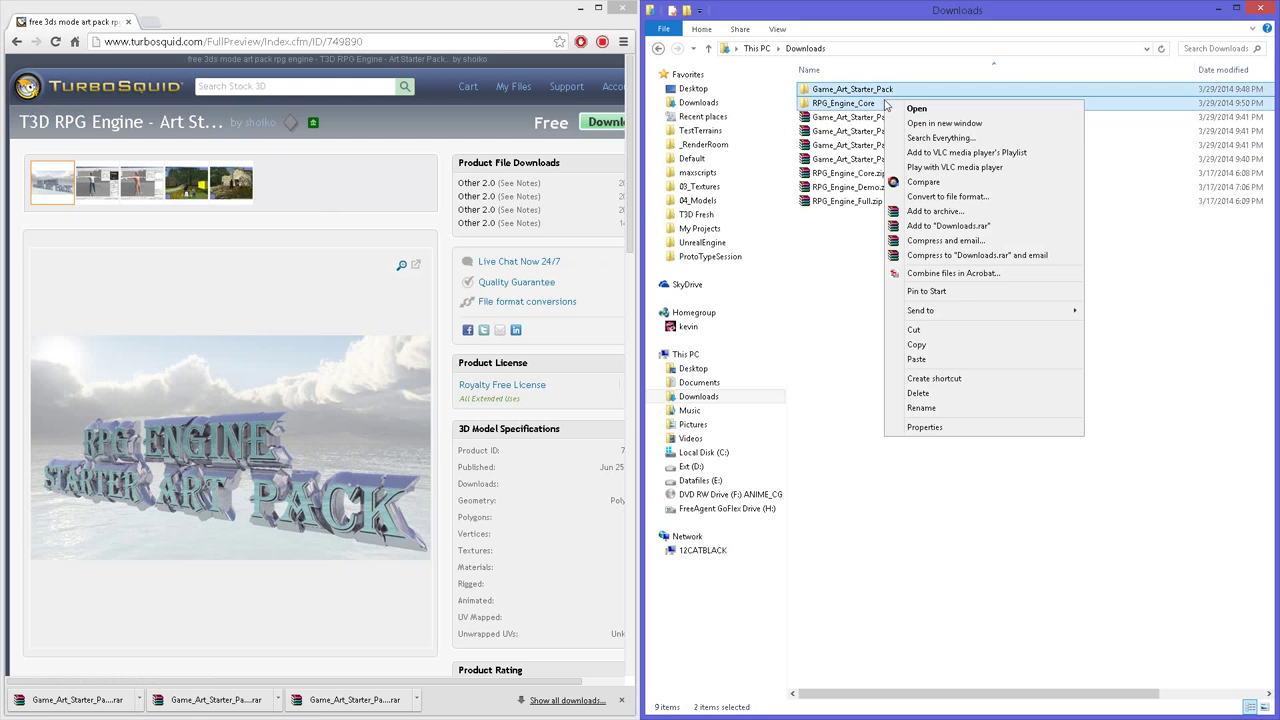
click(917, 345)
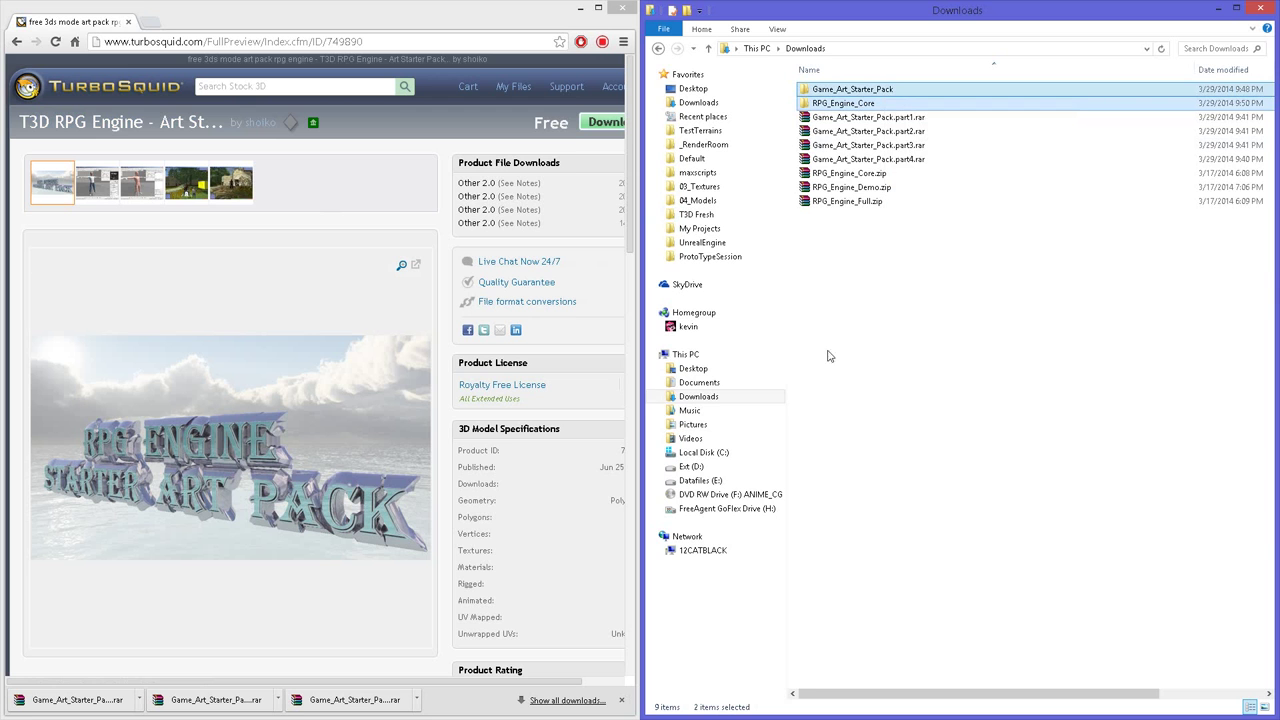
Step: Paste the two copied folders into the T3D Fresh folder on the Ext (D:) drive
click(691, 467)
double_click(829, 173)
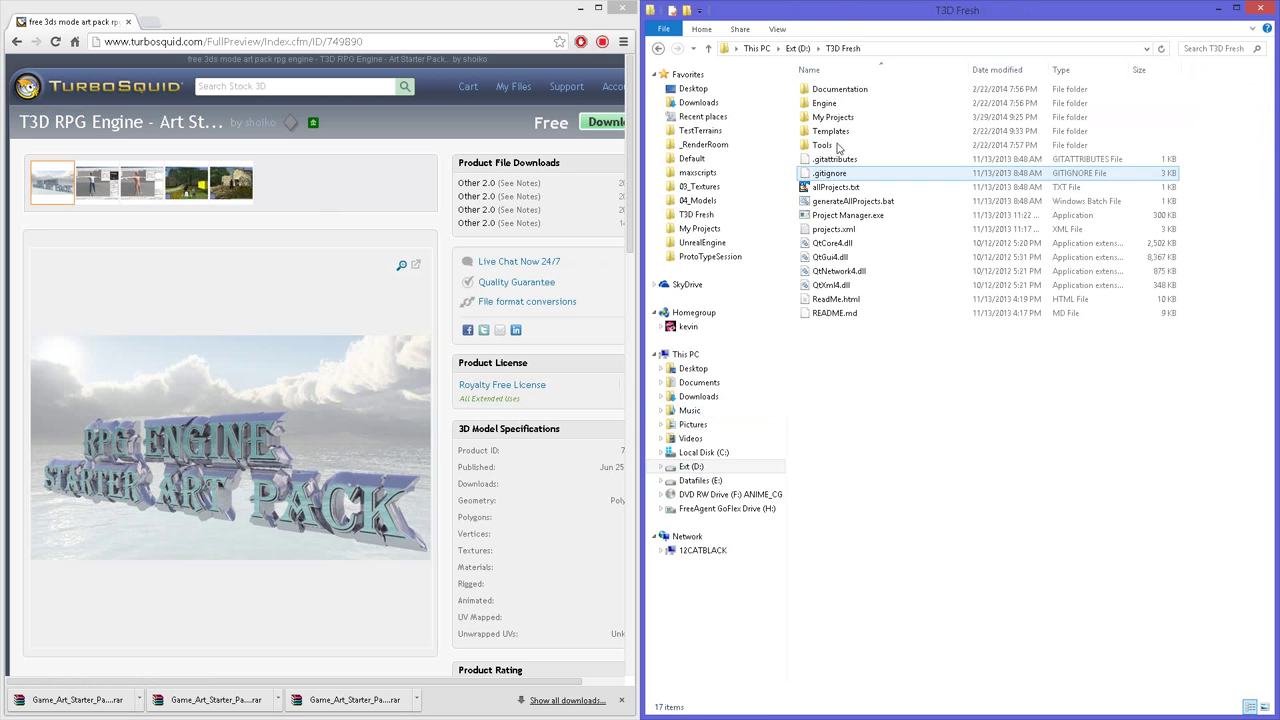
right_click(901, 444)
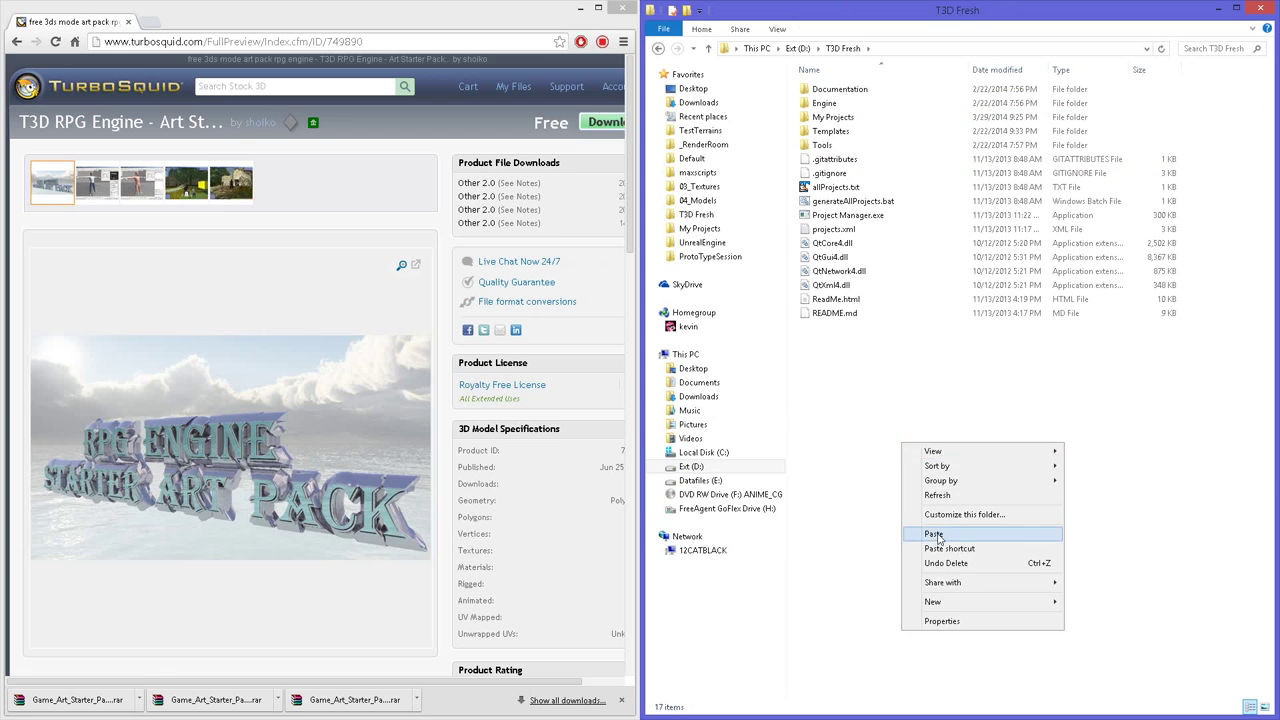
click(940, 533)
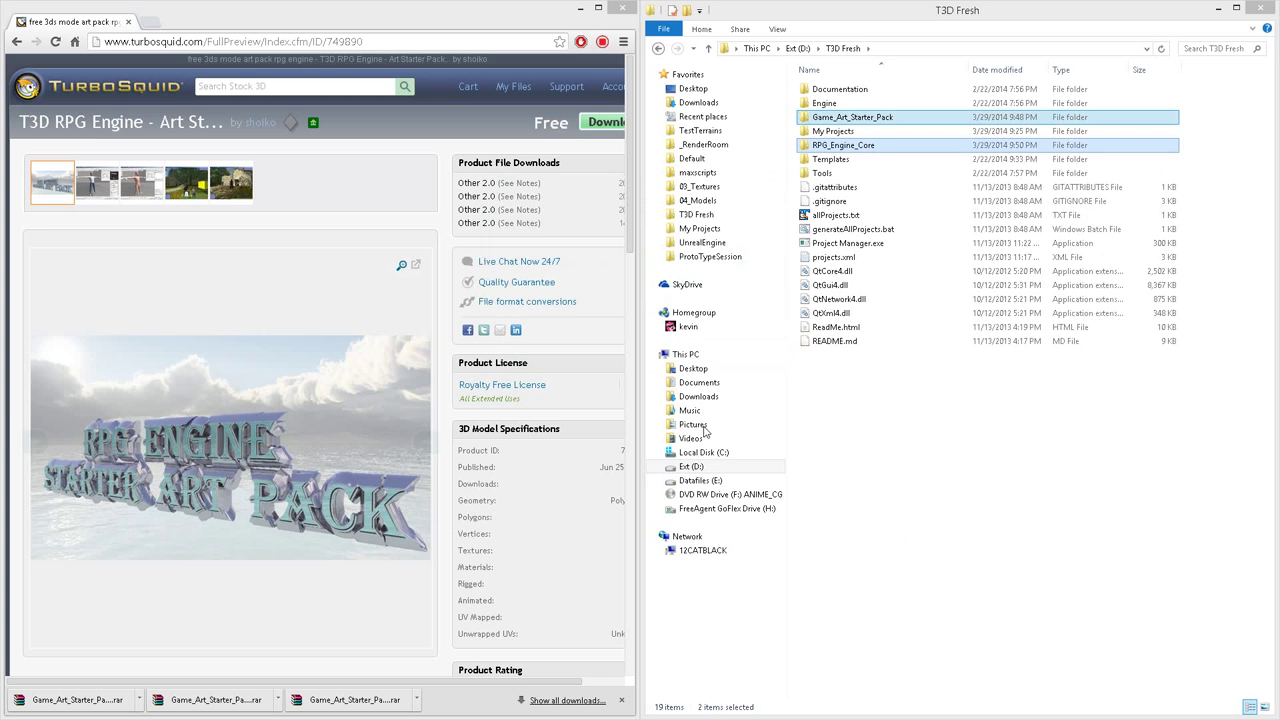
click(924, 468)
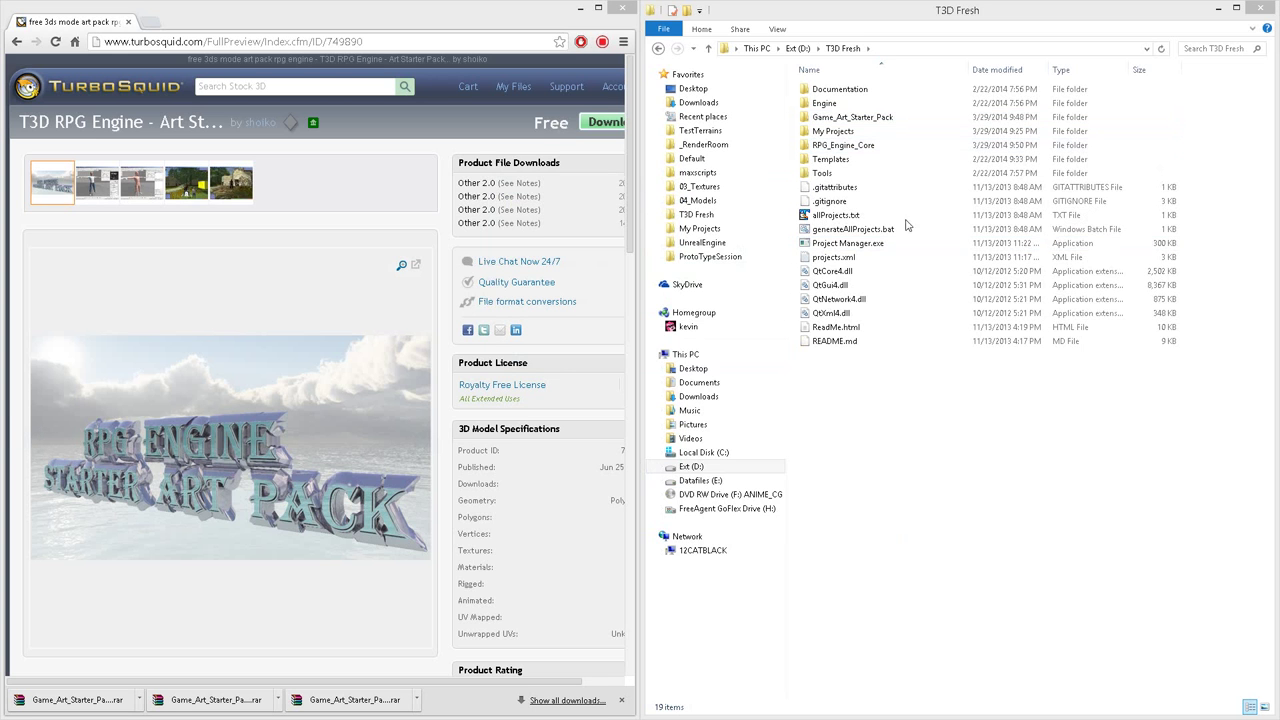
Step: Copy the Engine and Templates folders from inside RPG_Engine_Core
double_click(858, 146)
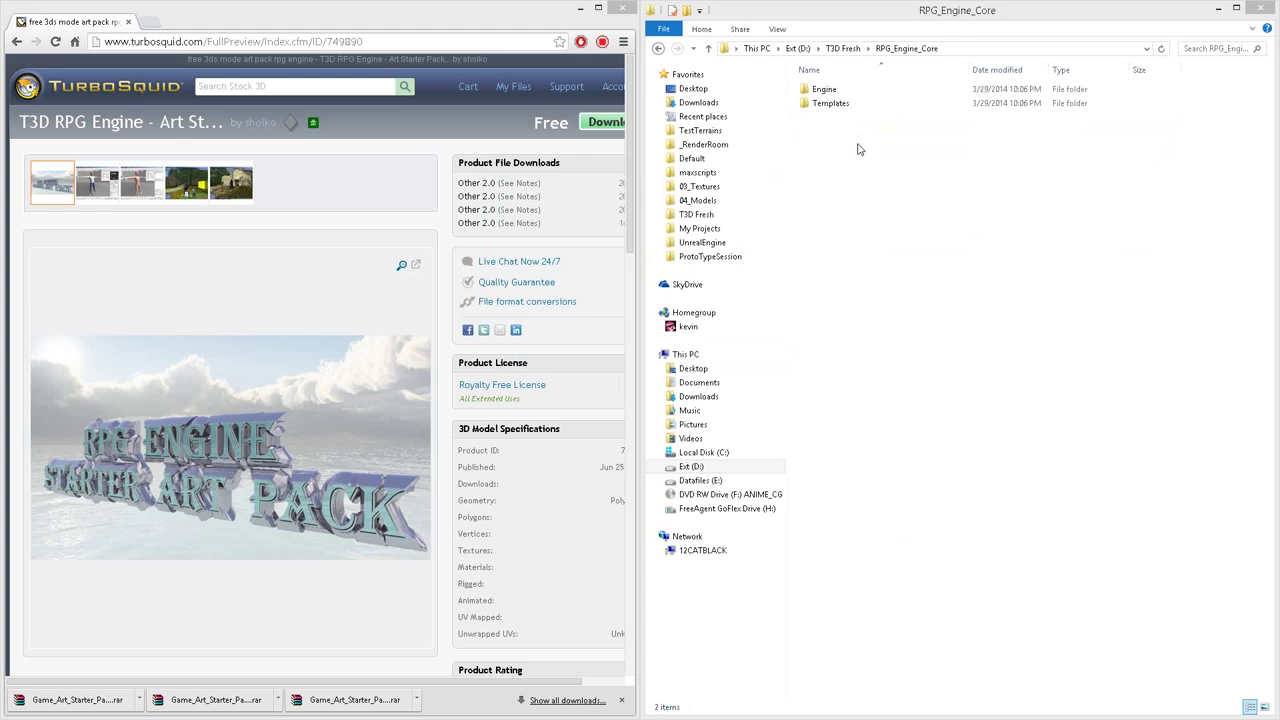
drag(907, 166, 793, 75)
right_click(836, 104)
click(868, 349)
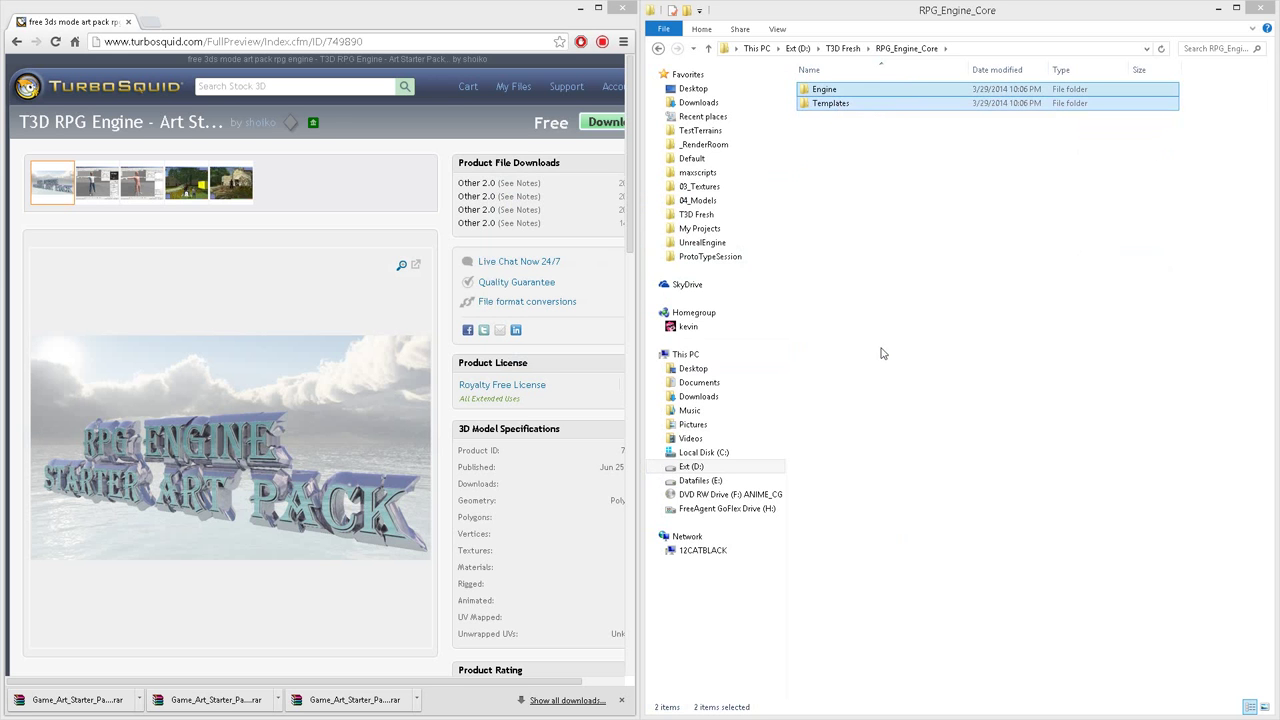
click(895, 352)
Step: Paste the Engine and Templates folders into T3D Fresh, replacing the files with the same names
key(BackSpace)
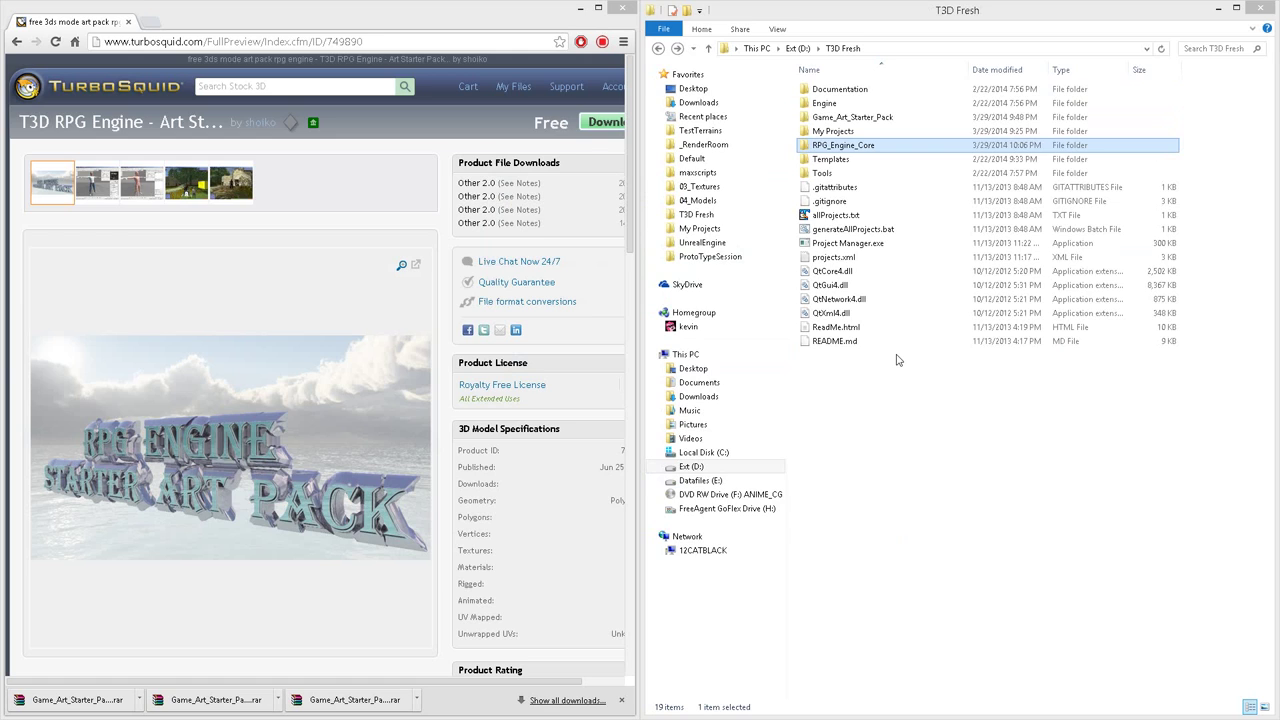
right_click(933, 462)
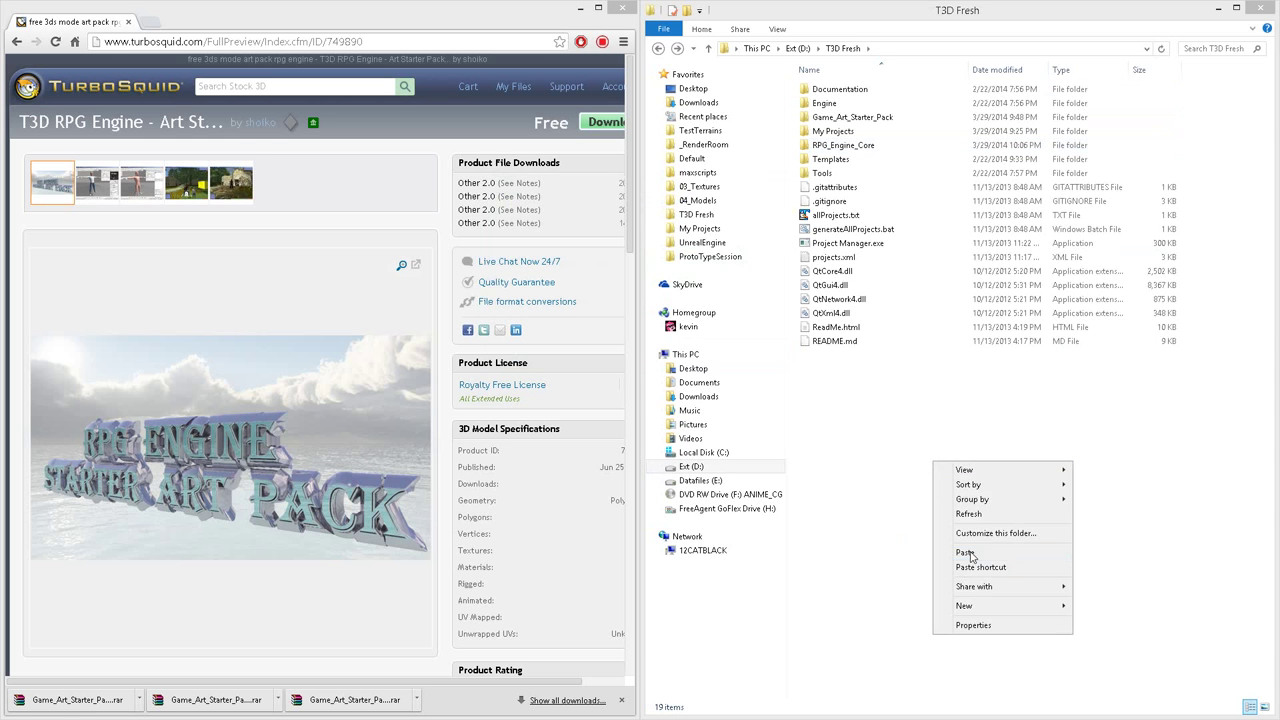
click(966, 553)
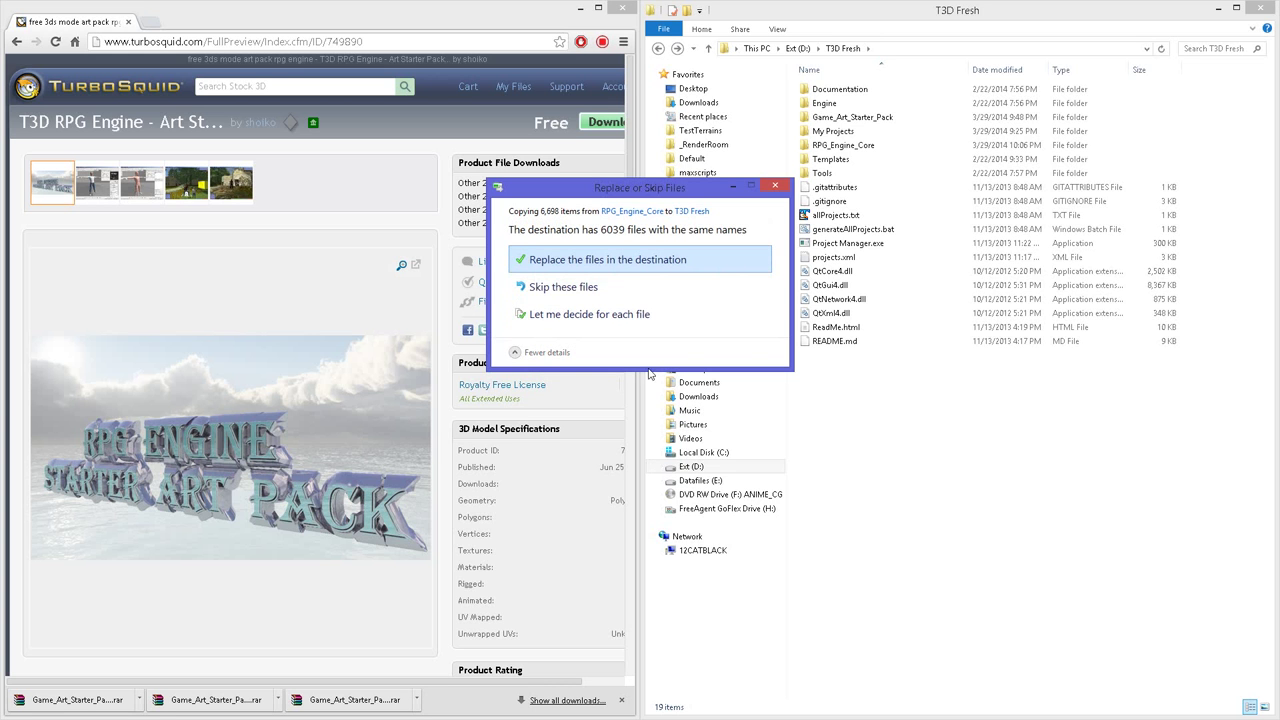
click(642, 262)
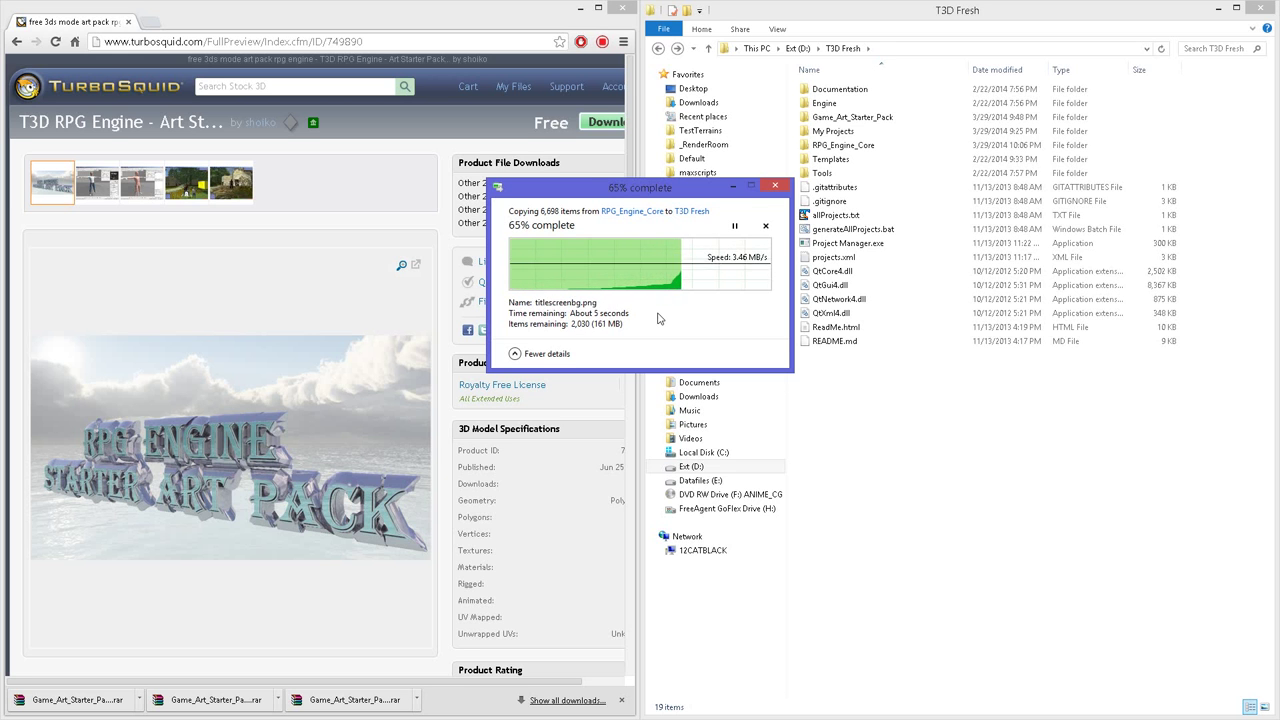
click(525, 353)
click(514, 272)
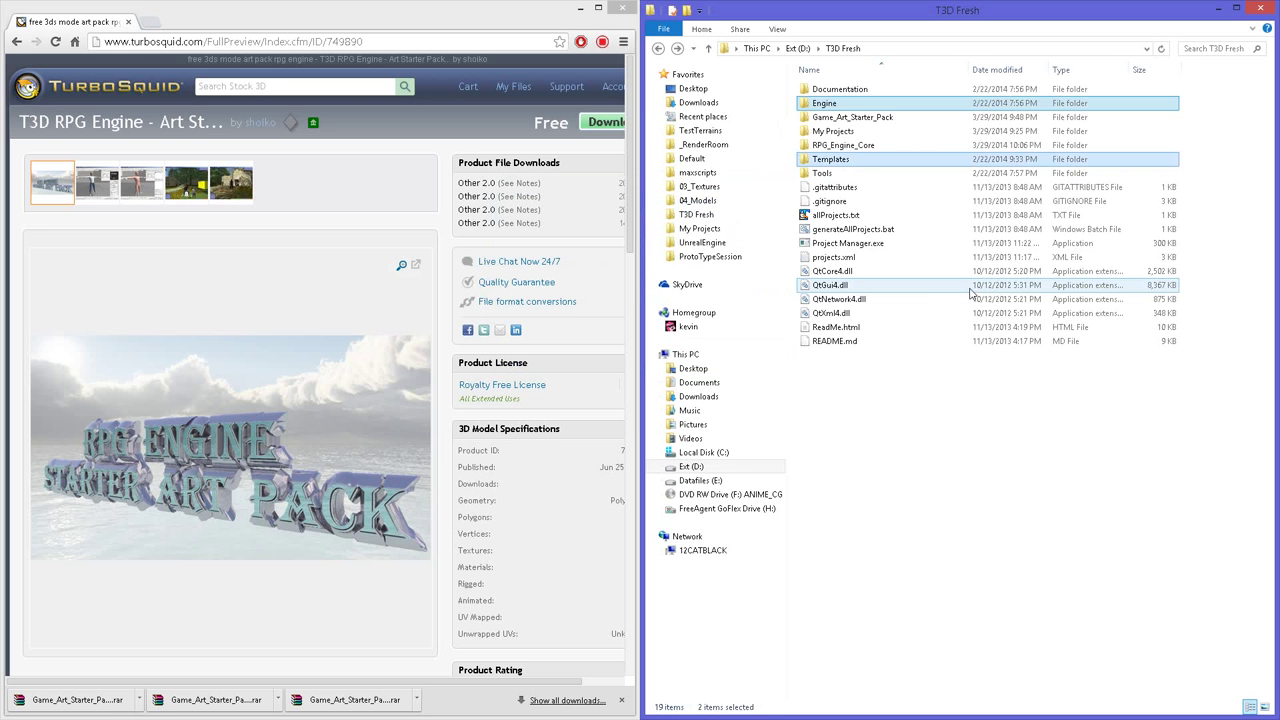
click(861, 149)
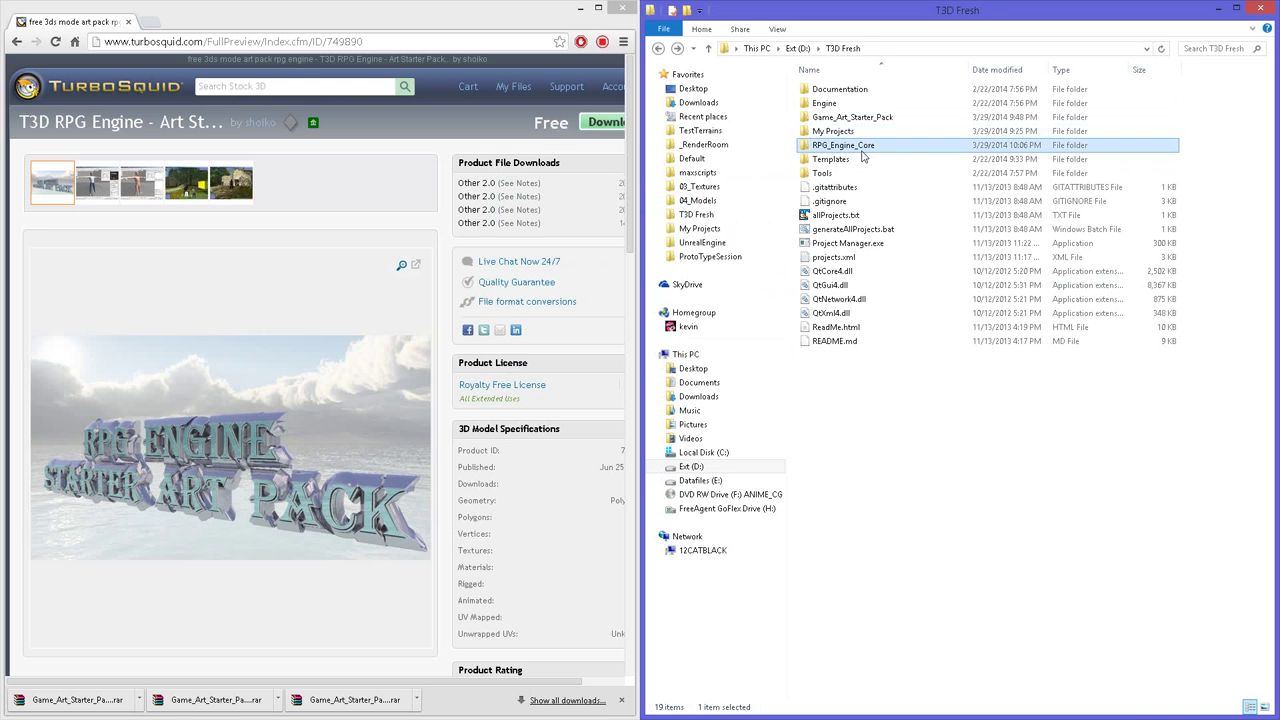
key(Up)
key(Up)
key(Up)
key(Down)
key(Down)
key(Down)
key(Up)
key(Up)
key(Down)
key(Down)
Step: Cut the art folder from the inner Game_Art_Starter_Pack folder in T3D Fresh
key(Up)
key(Up)
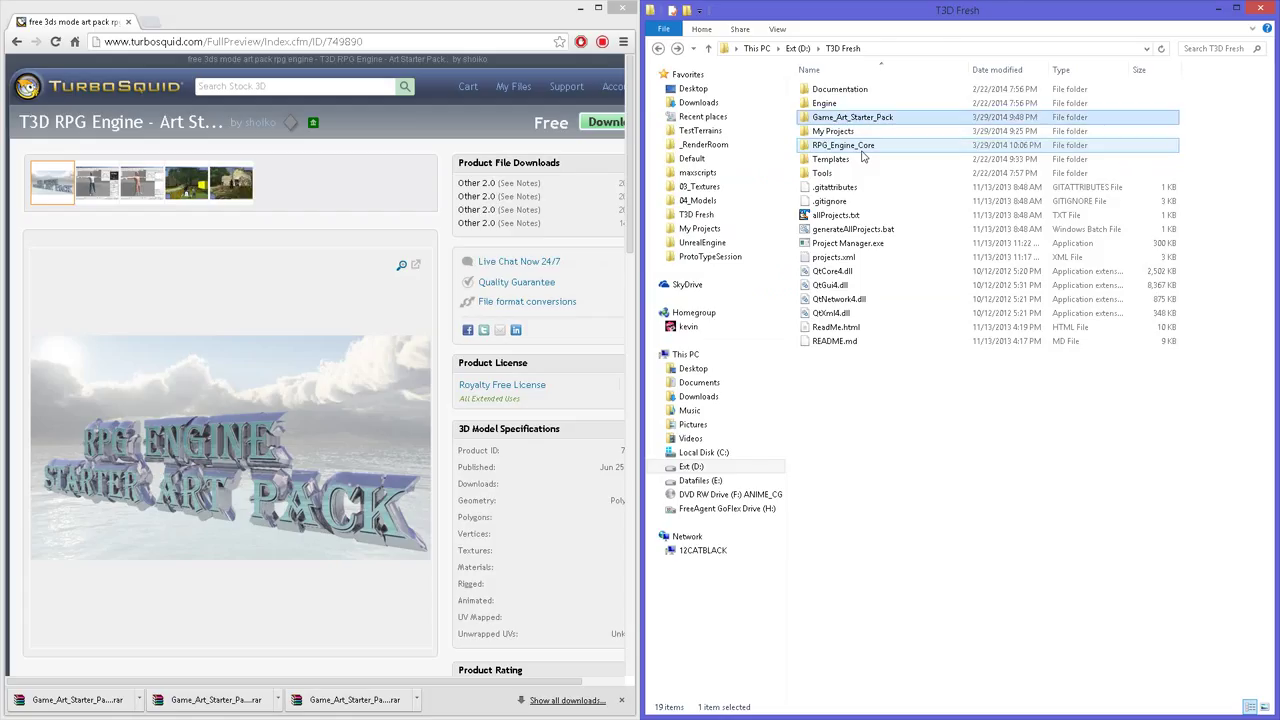
key(Return)
key(Down)
key(Return)
key(Down)
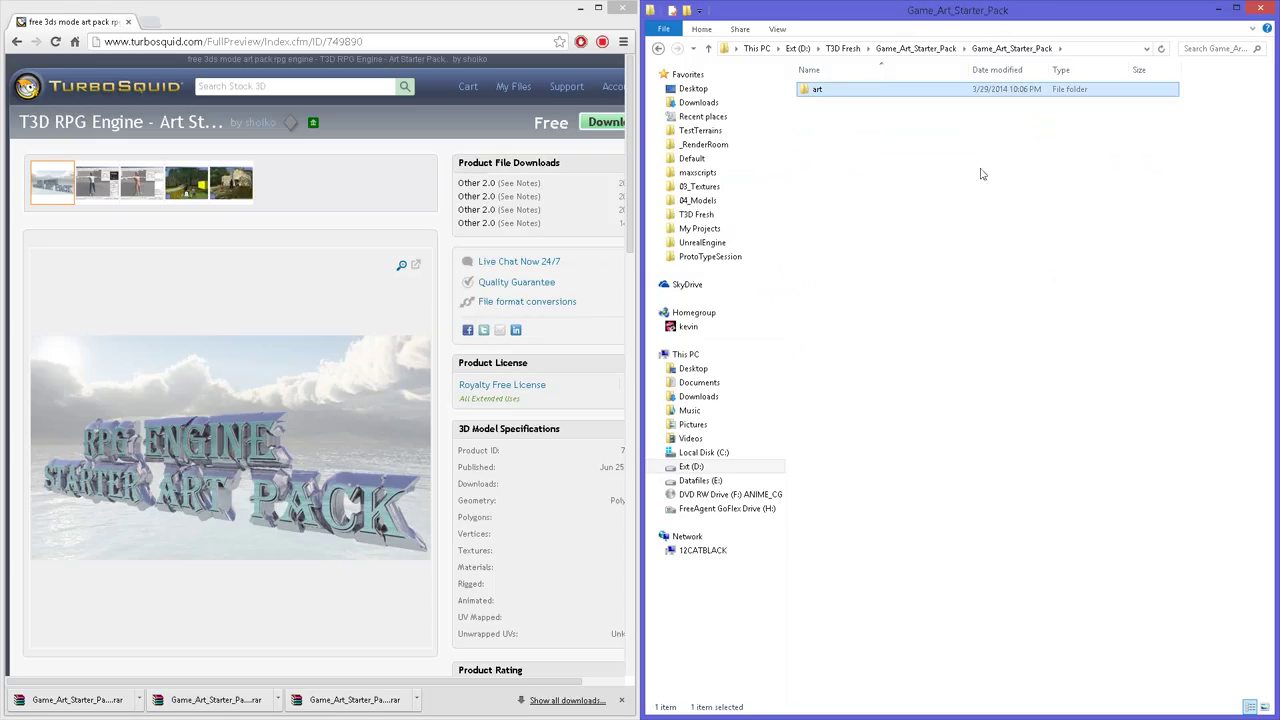
right_click(850, 89)
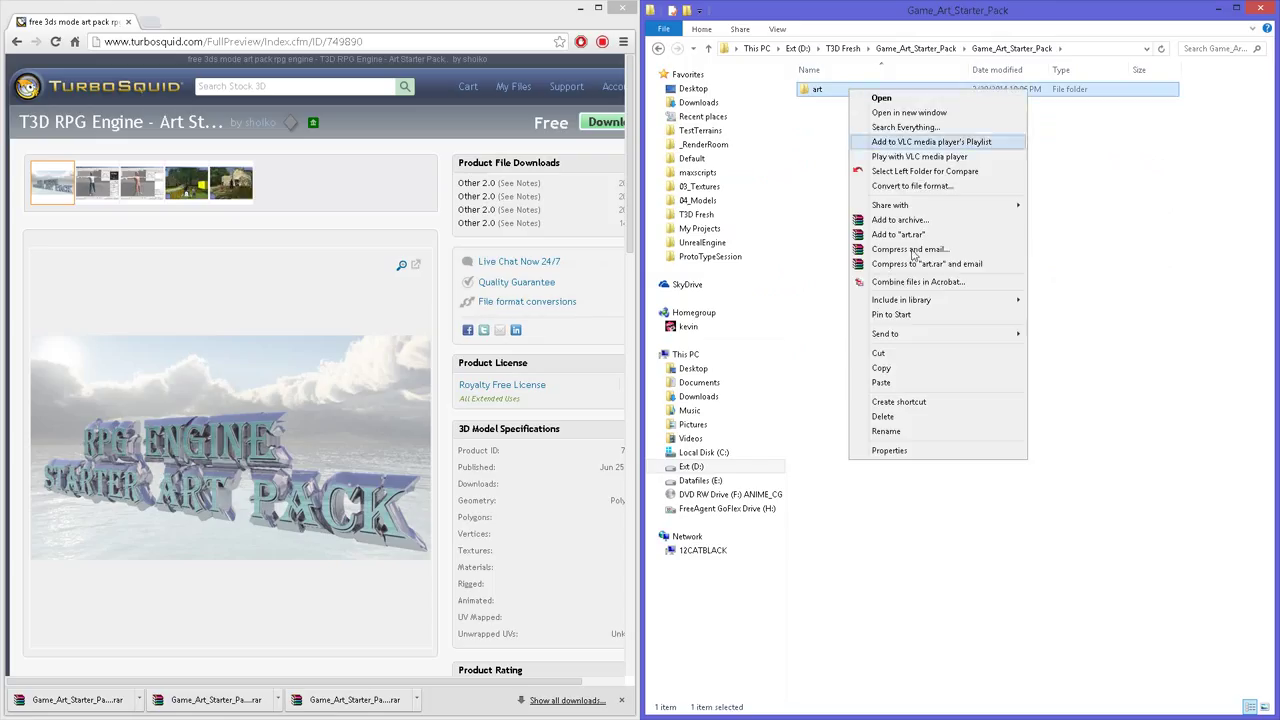
click(878, 353)
Step: Move the cut art folder into the game folder of the RPG Full template in T3D Fresh, replacing files with the same names
key(BackSpace)
key(BackSpace)
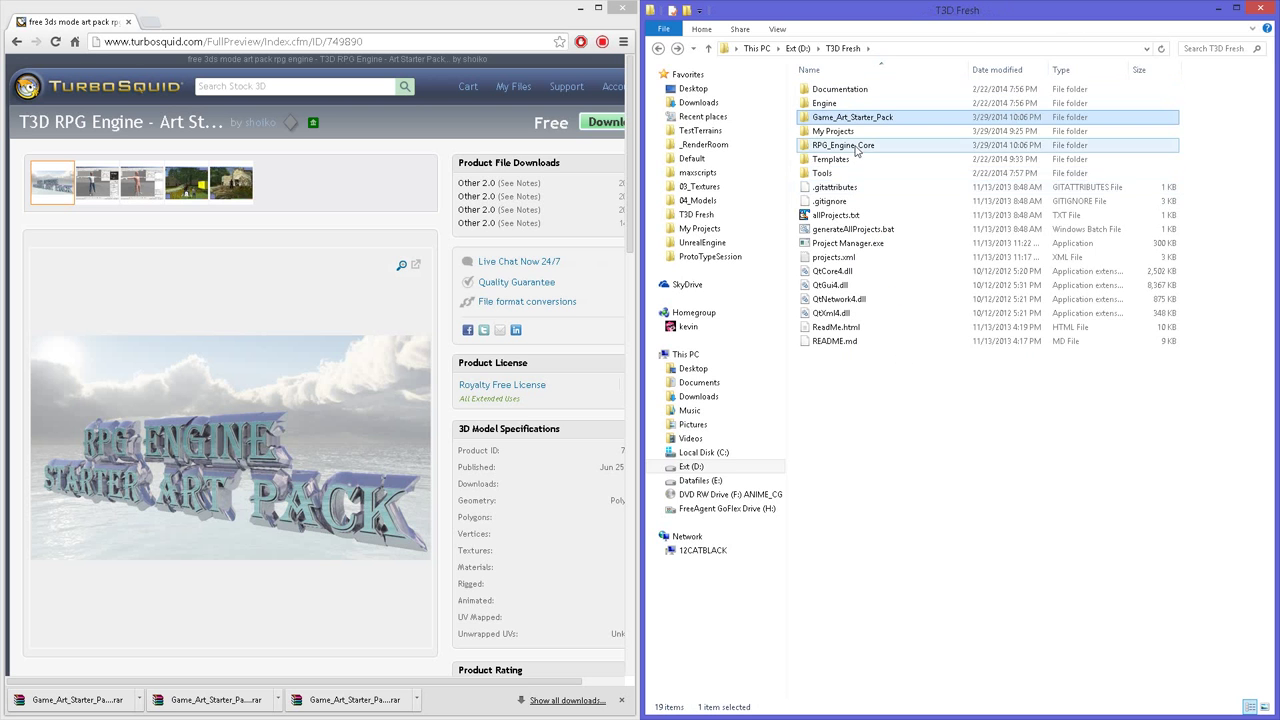
click(844, 162)
double_click(844, 166)
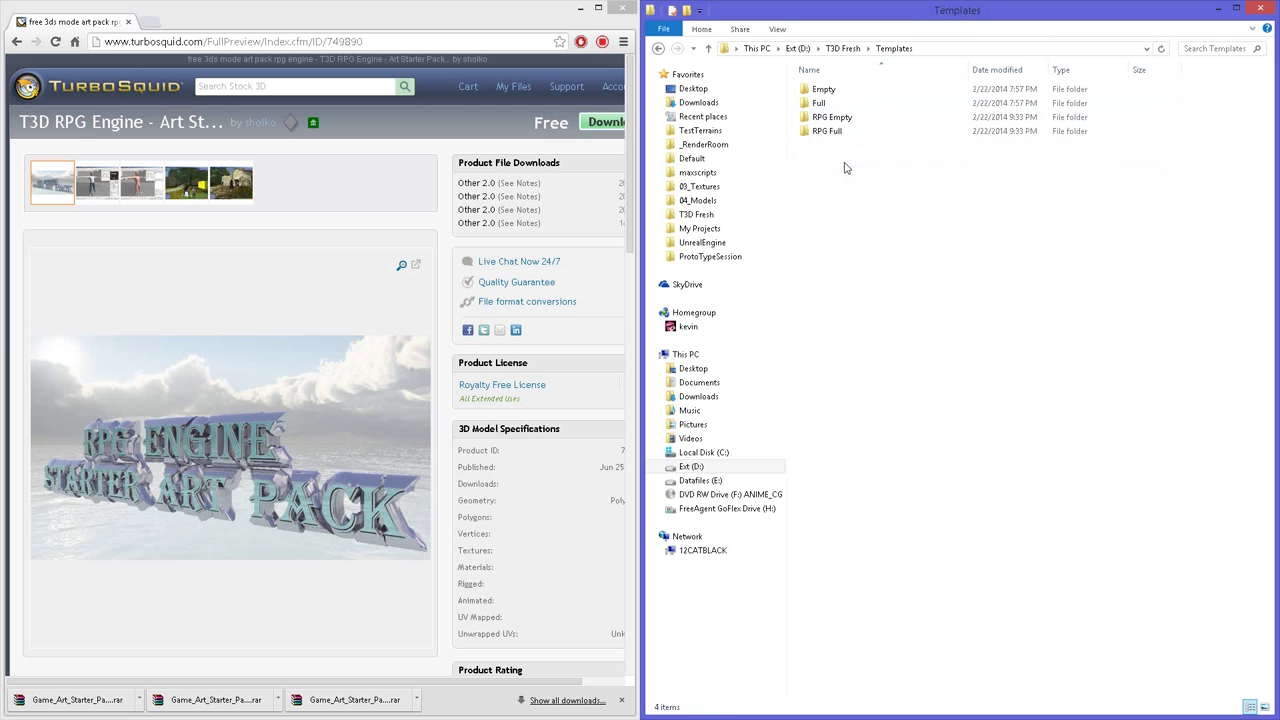
click(835, 136)
double_click(835, 136)
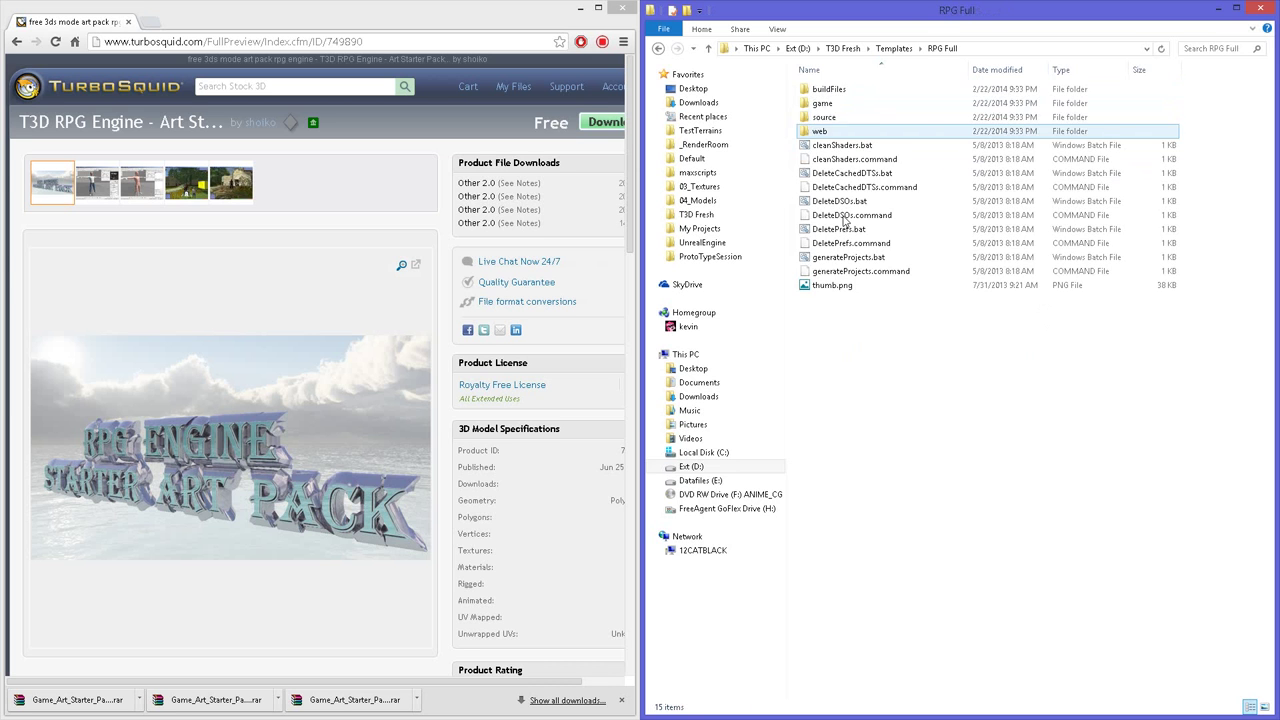
double_click(826, 105)
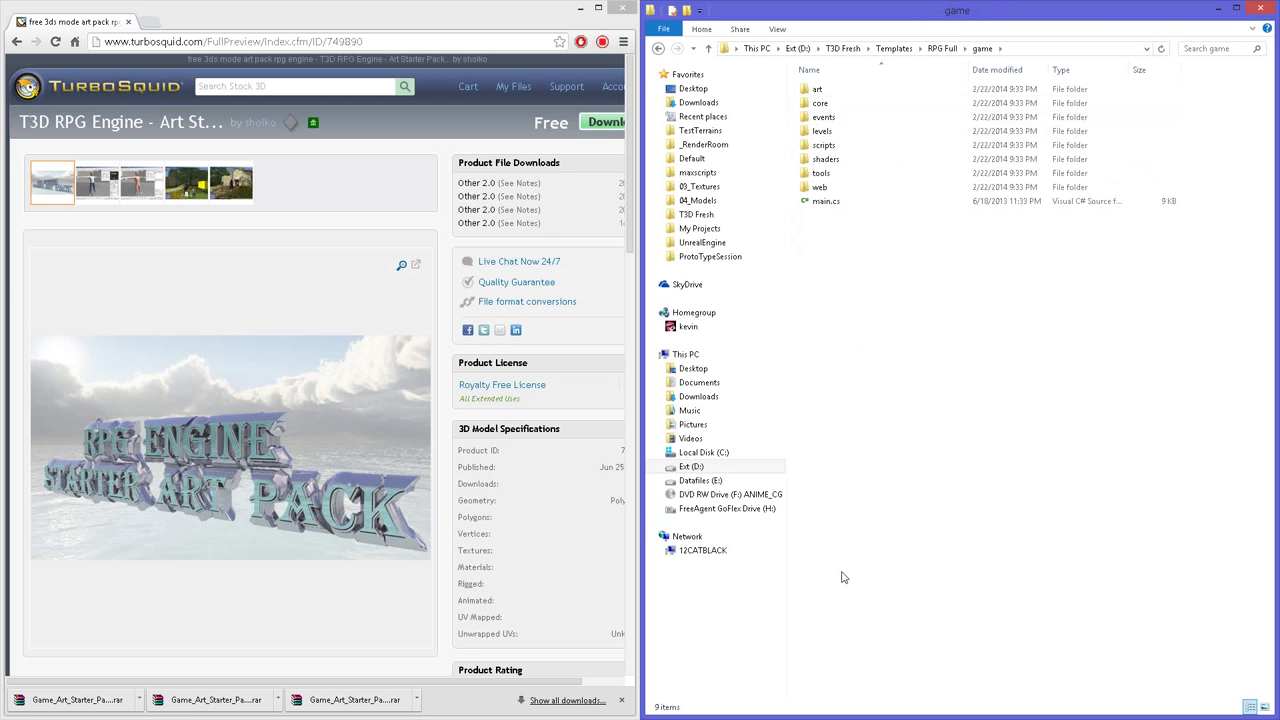
right_click(877, 312)
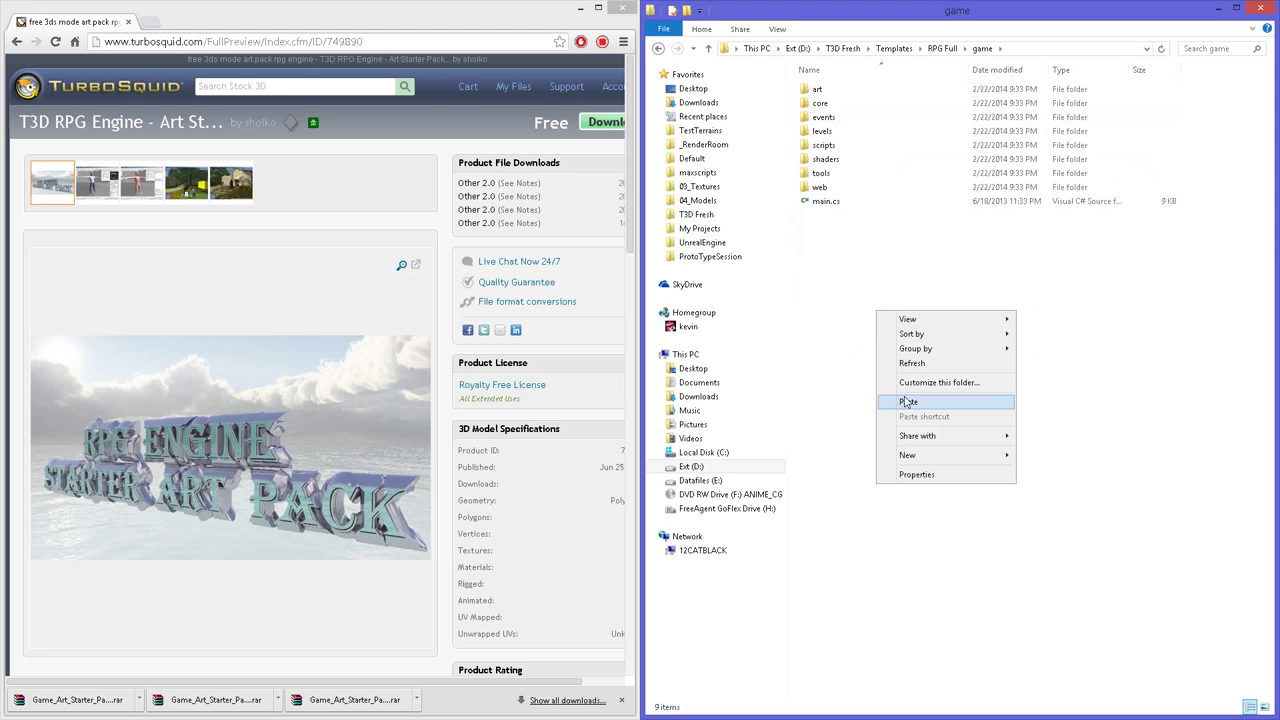
click(908, 401)
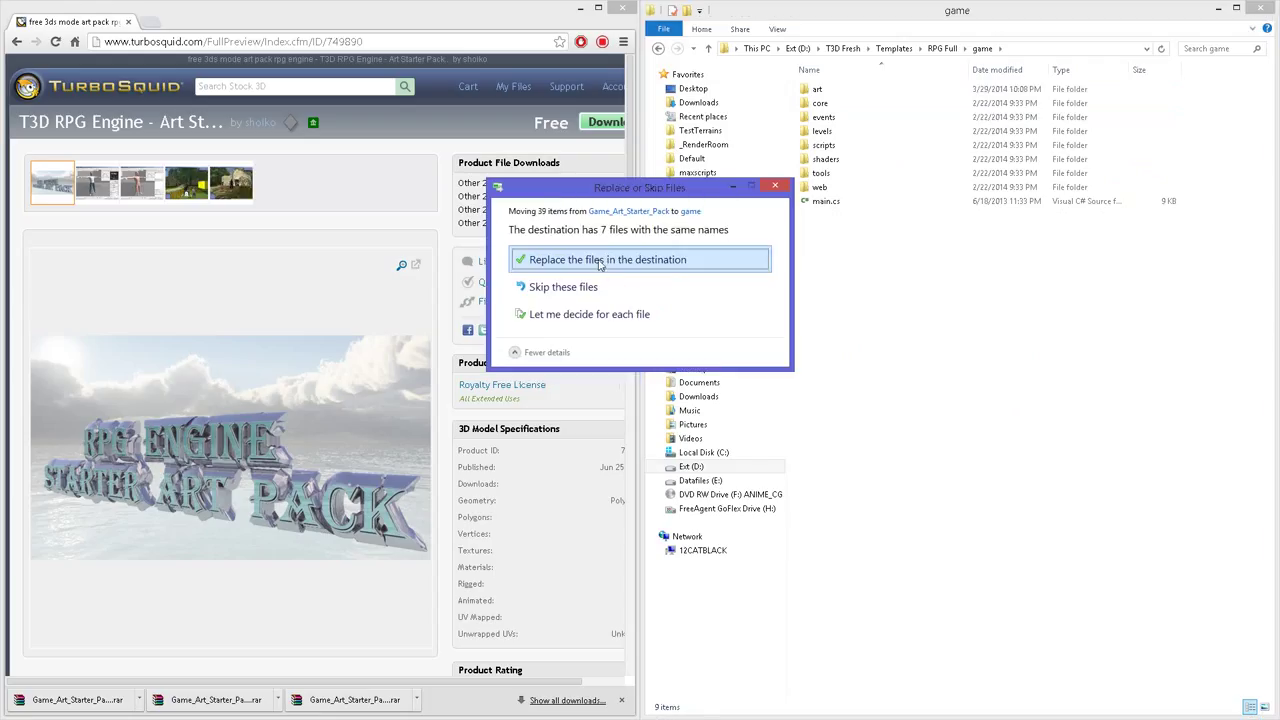
click(600, 260)
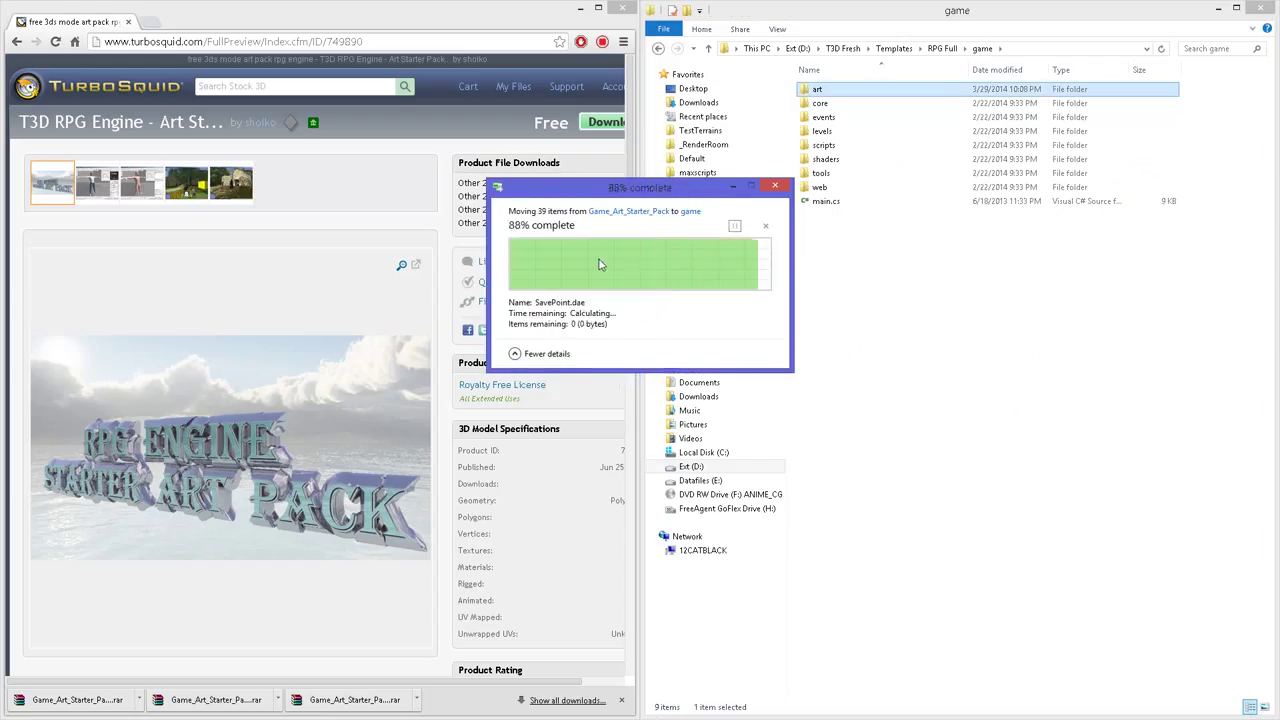
click(905, 316)
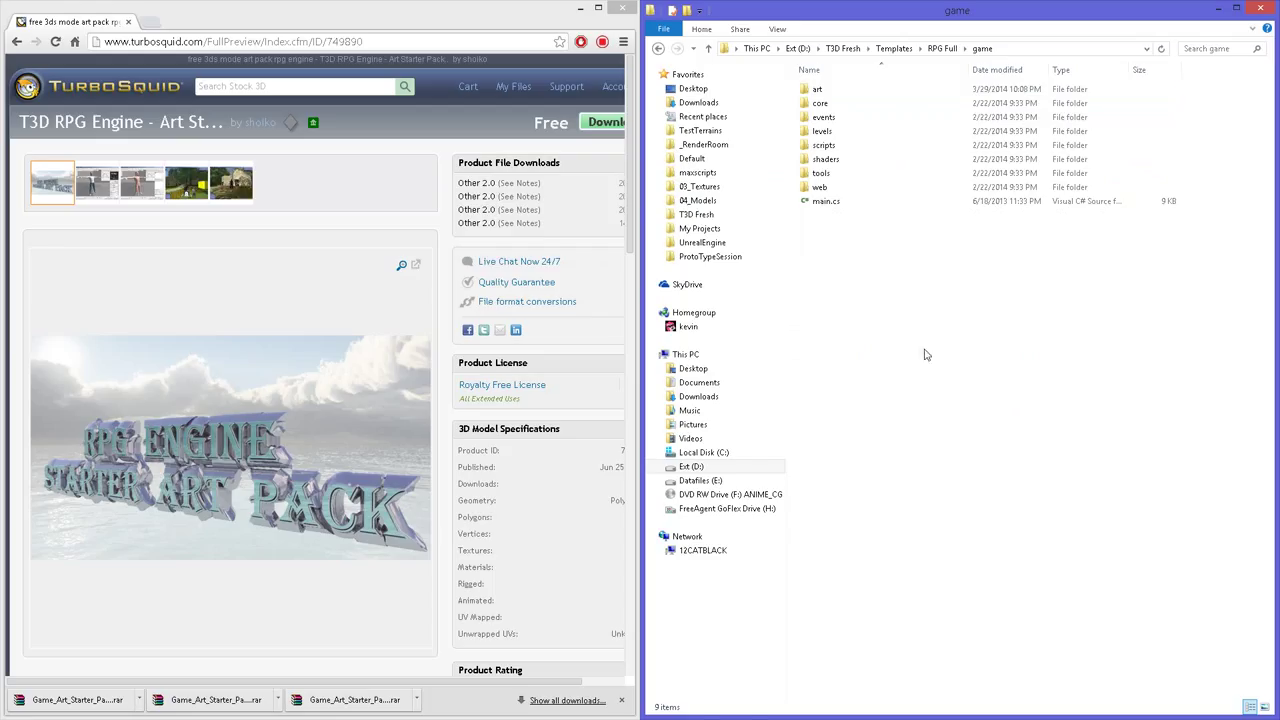
key(BackSpace)
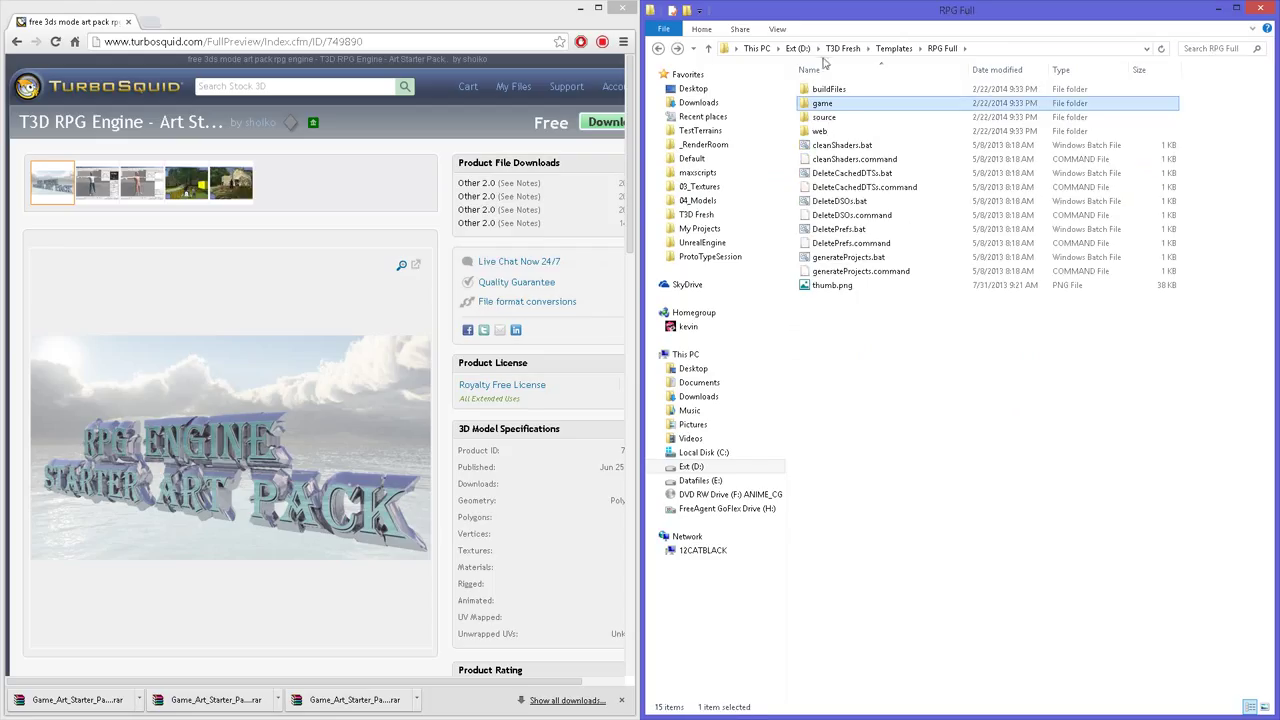
Step: Delete the RPG_Engine_Core and Game_Art_Starter_Pack folders from T3D Fresh
click(938, 344)
key(BackSpace)
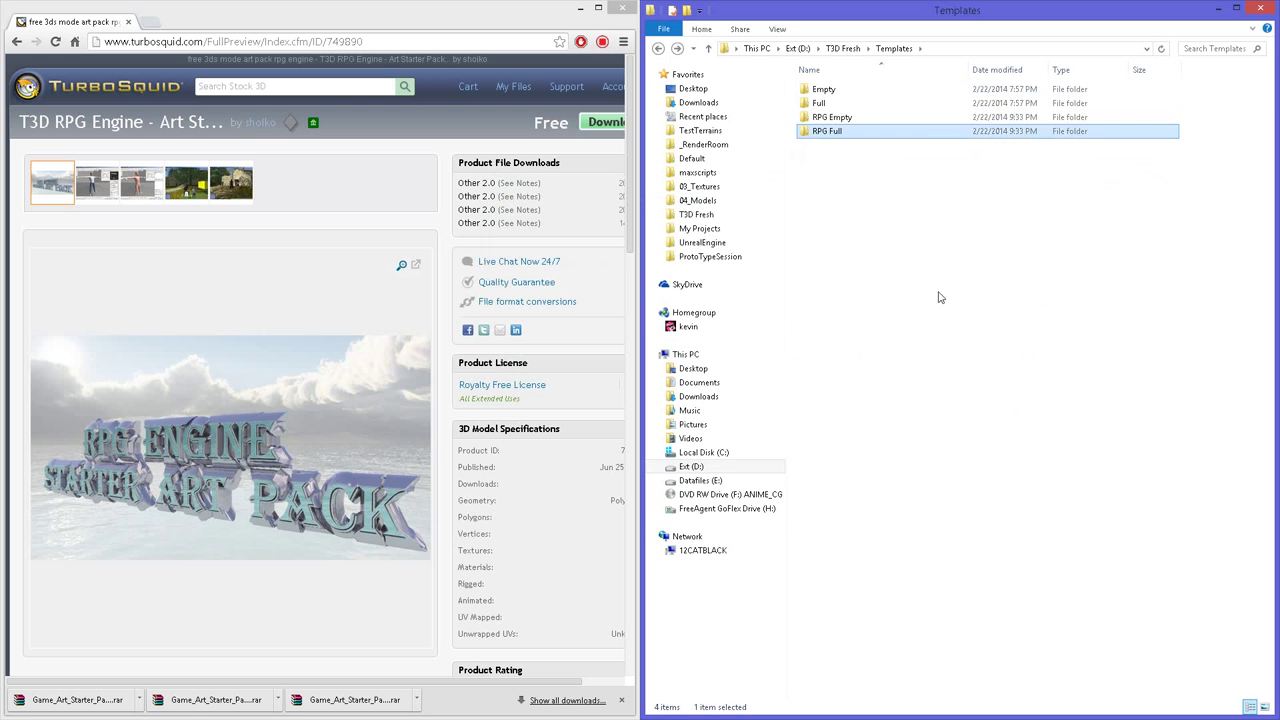
key(BackSpace)
click(852, 147)
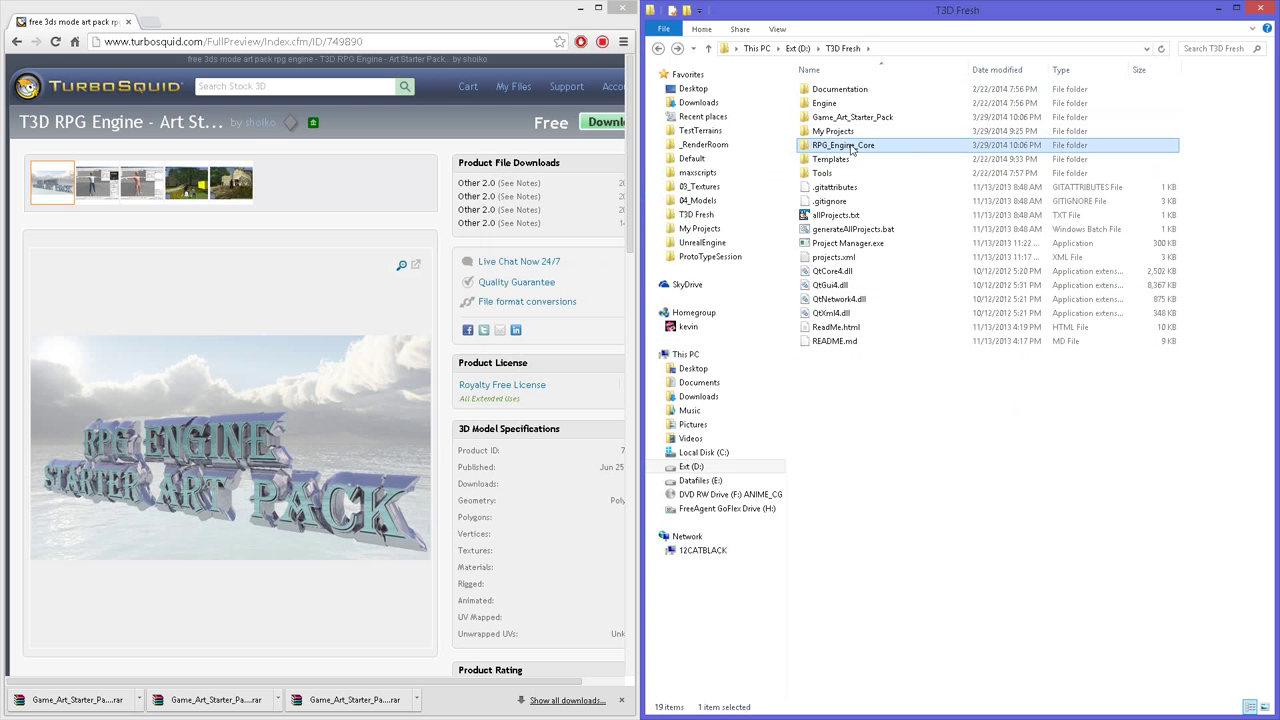
key(Delete)
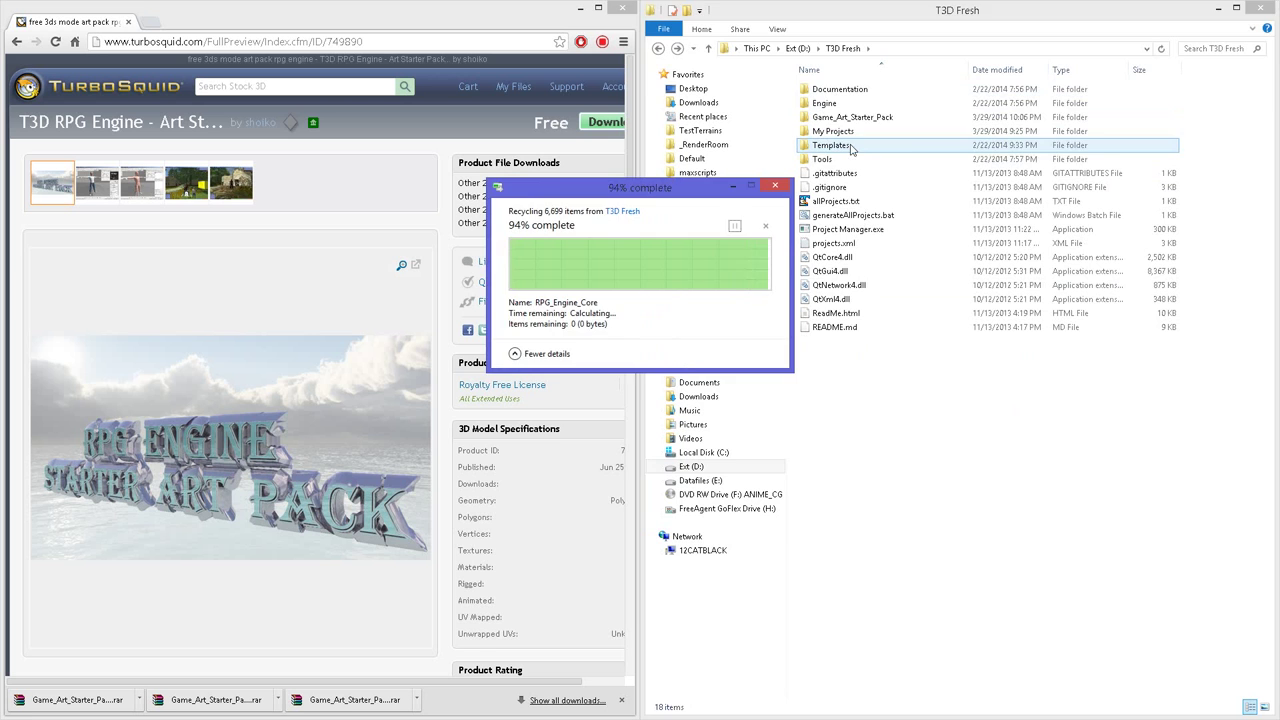
key(Delete)
Step: Launch Project Manager.exe from the T3D Fresh folder
key(Down)
key(Down)
key(Down)
key(Down)
key(Down)
key(Down)
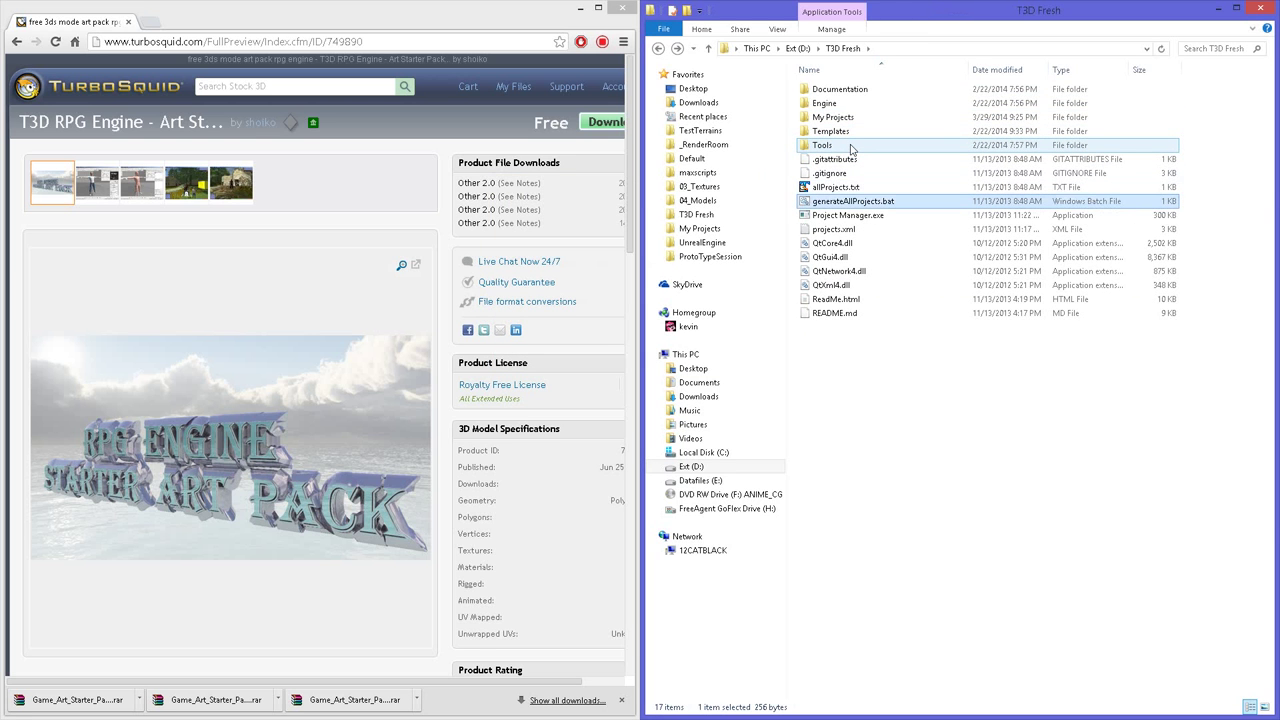
key(Down)
key(Down)
key(Up)
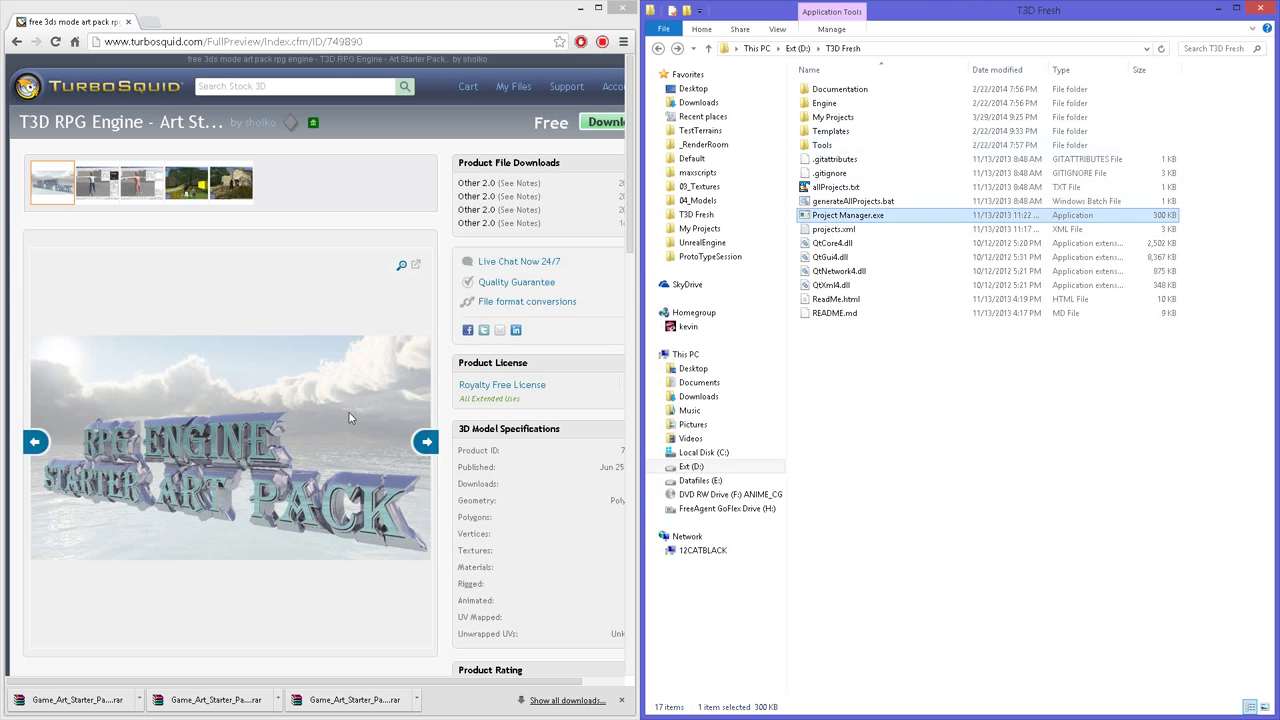
click(1017, 481)
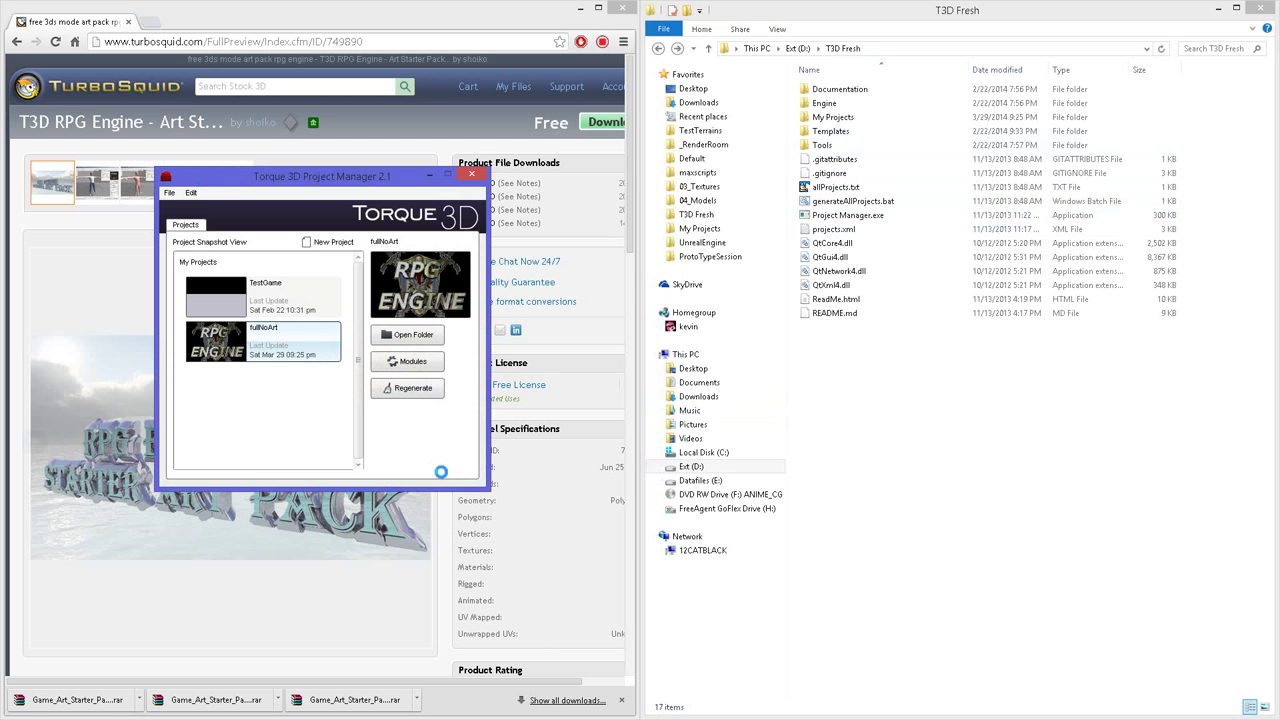
Step: Create a new project named testFull from the RPG Full template
click(296, 305)
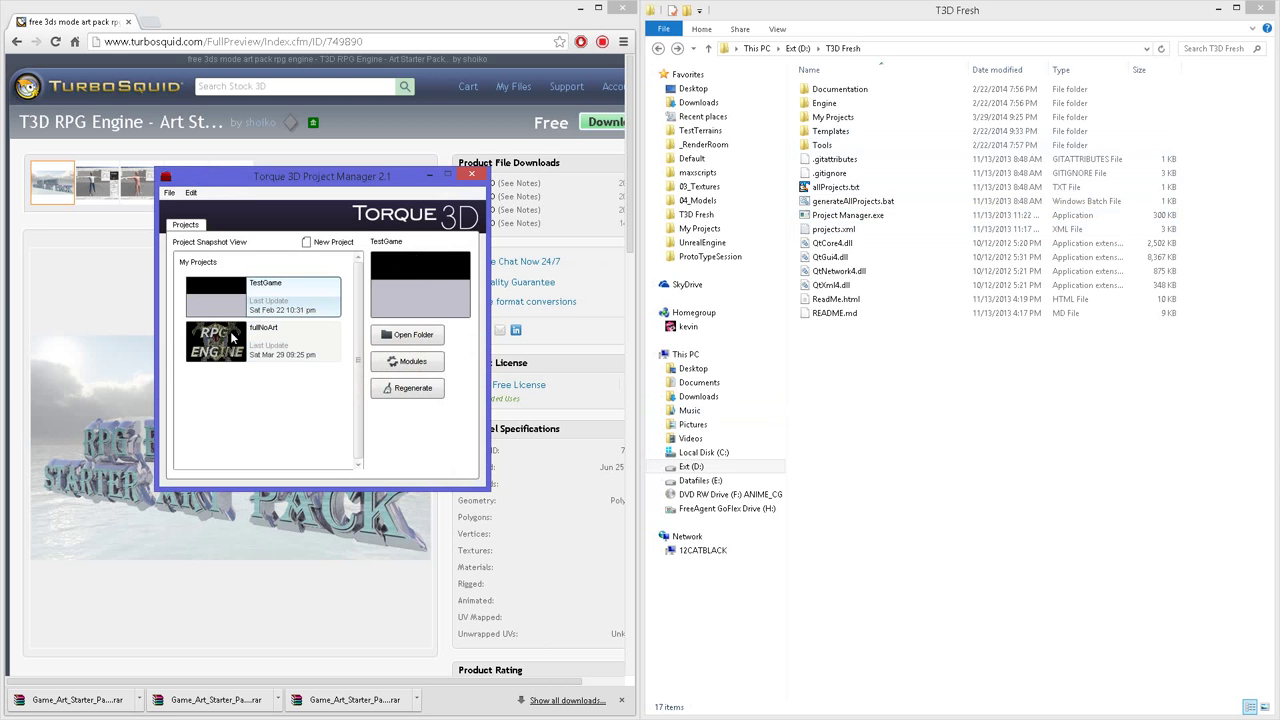
click(331, 244)
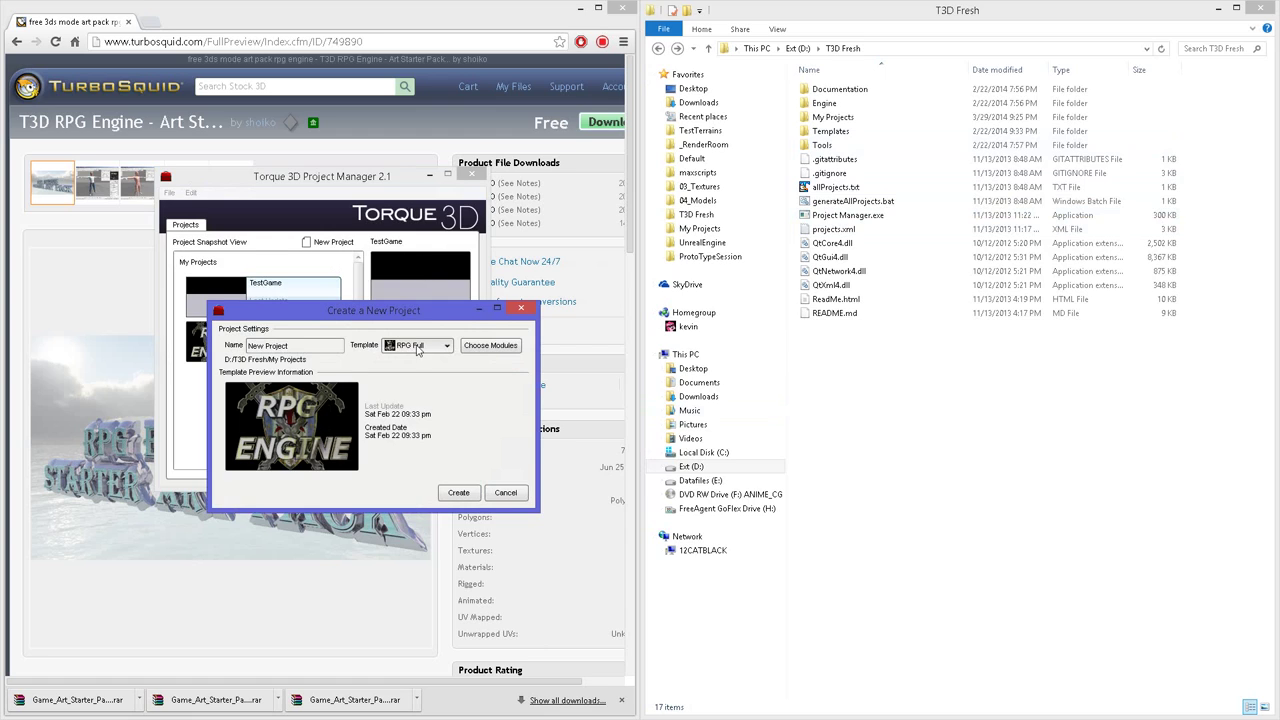
click(418, 345)
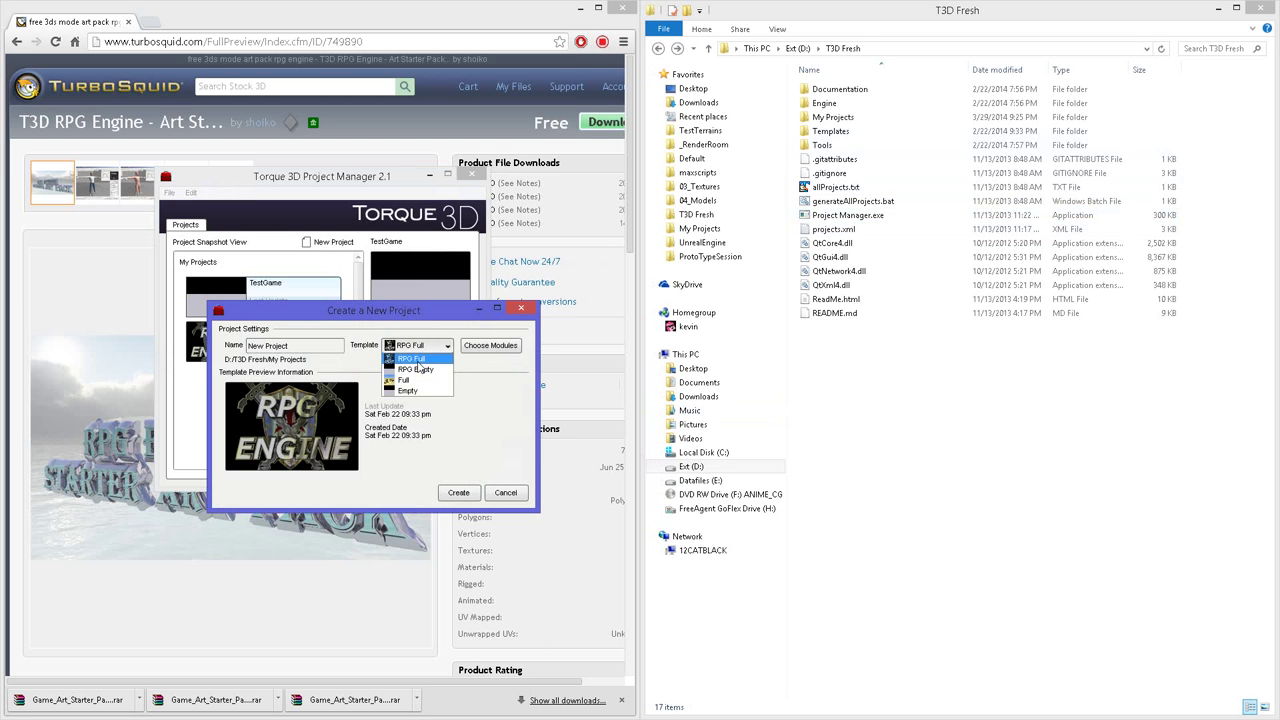
click(420, 360)
drag(292, 347, 145, 338)
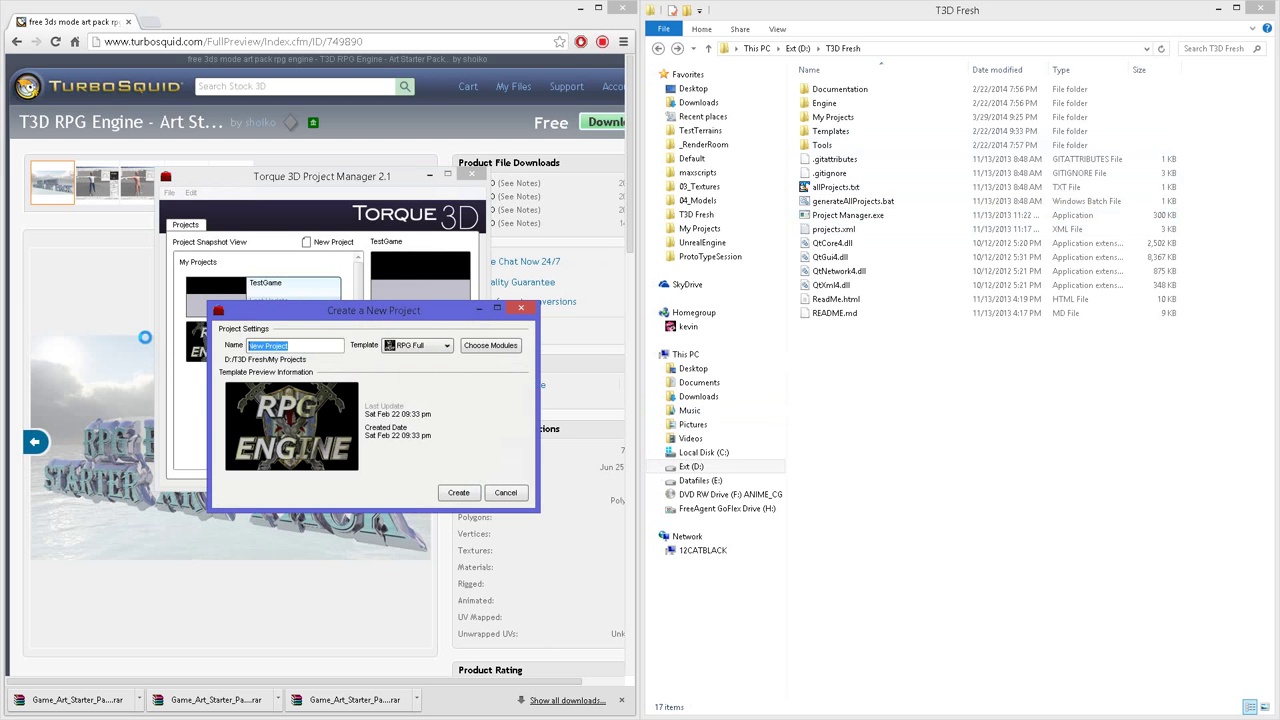
text(testFull)
click(458, 492)
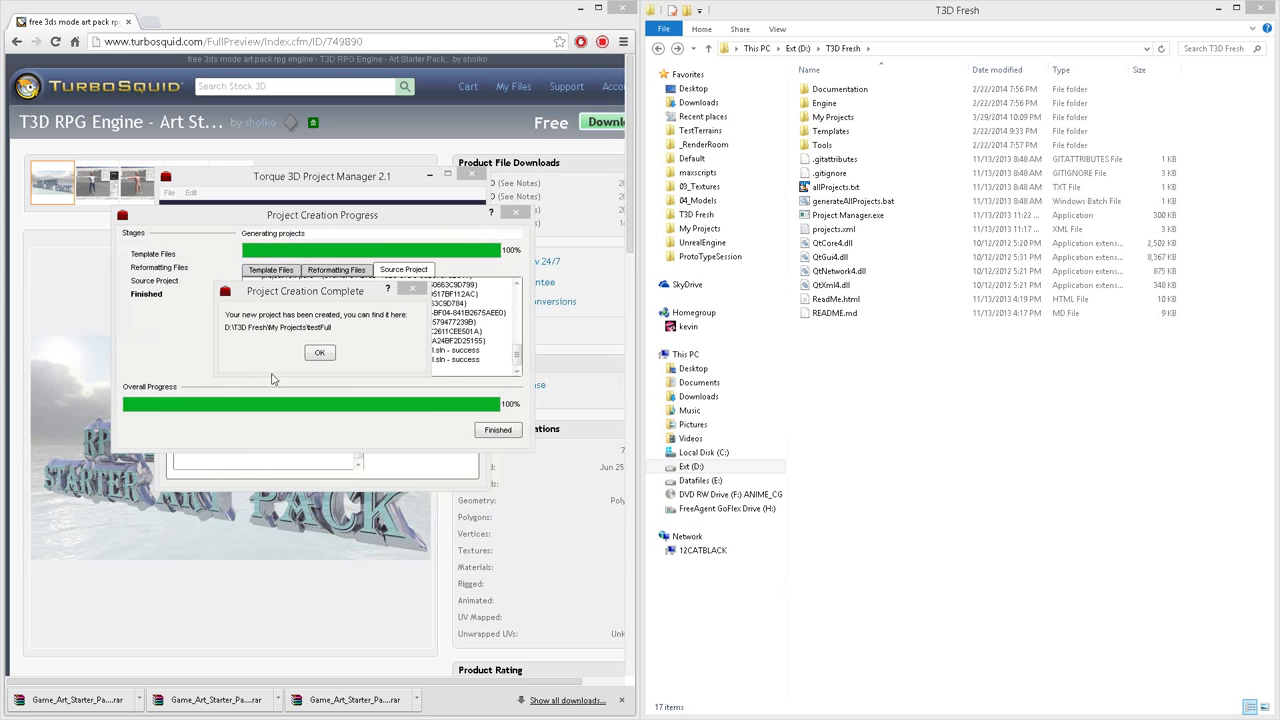
Step: Dismiss the project creation message and close the progress window
drag(344, 298, 479, 271)
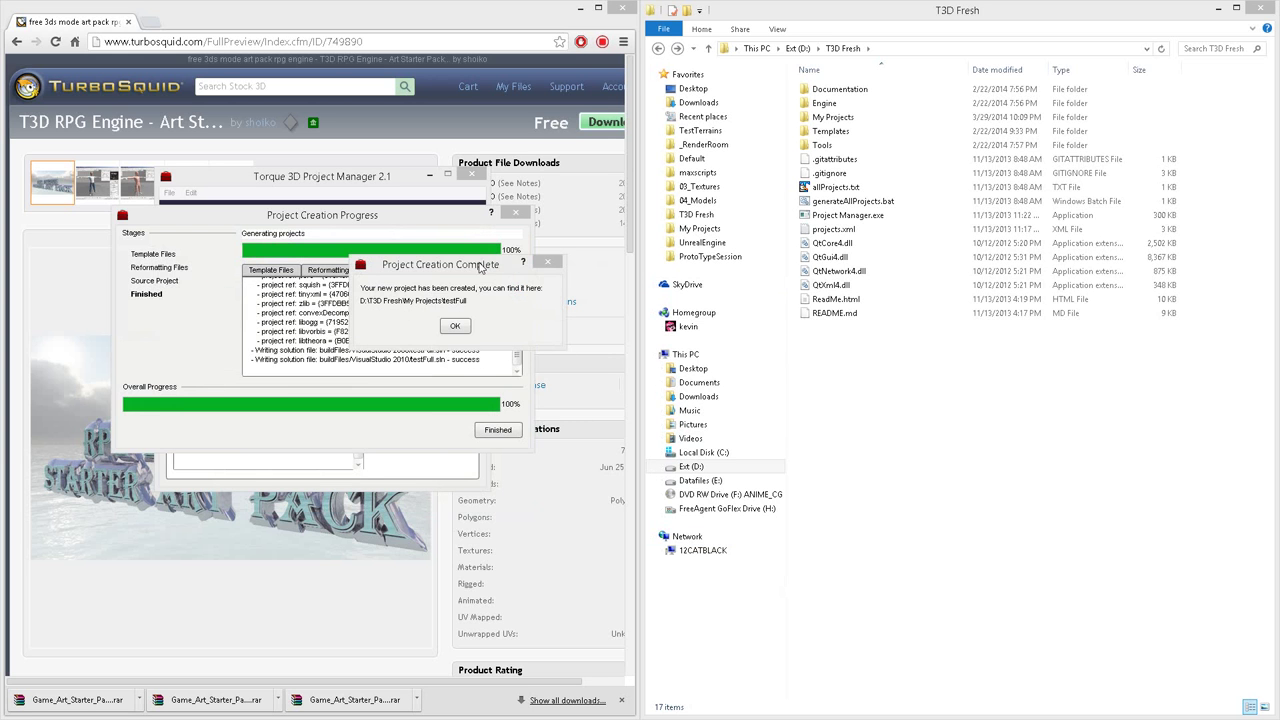
click(453, 327)
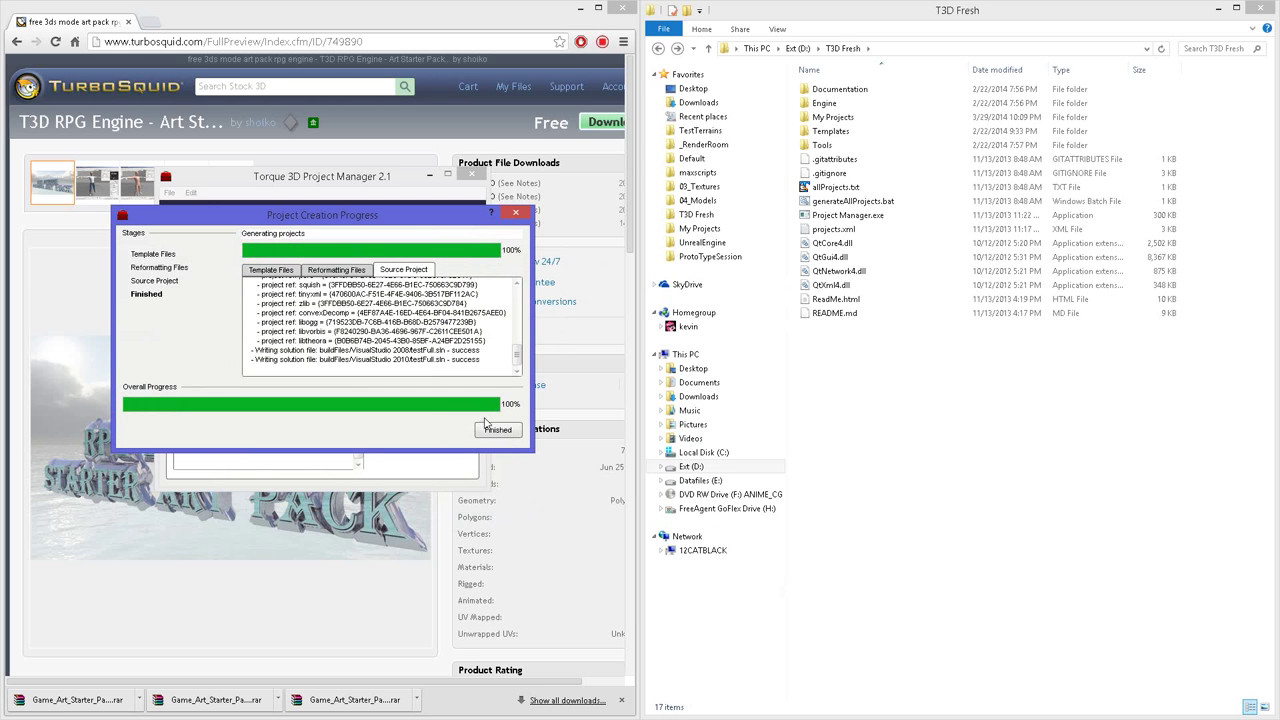
click(505, 430)
click(500, 436)
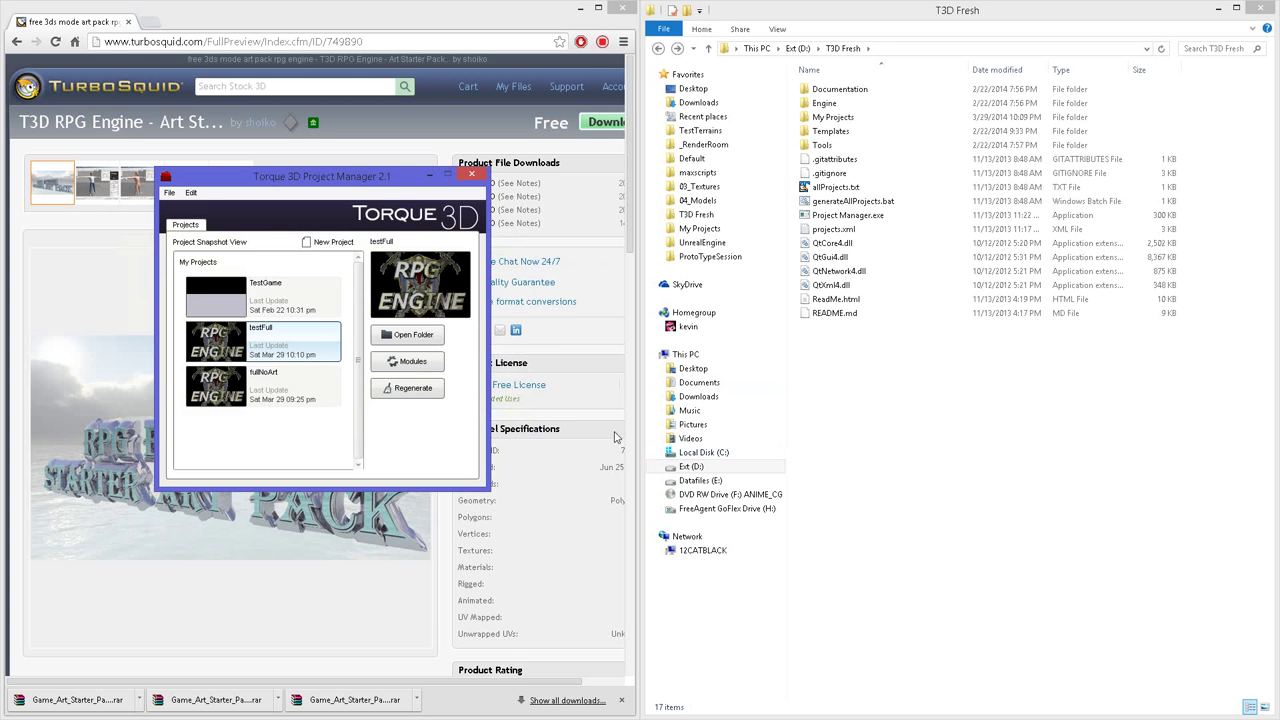
Step: Open the testFull project folder and look inside its buildFiles VisualStudio 2010 folder
click(410, 334)
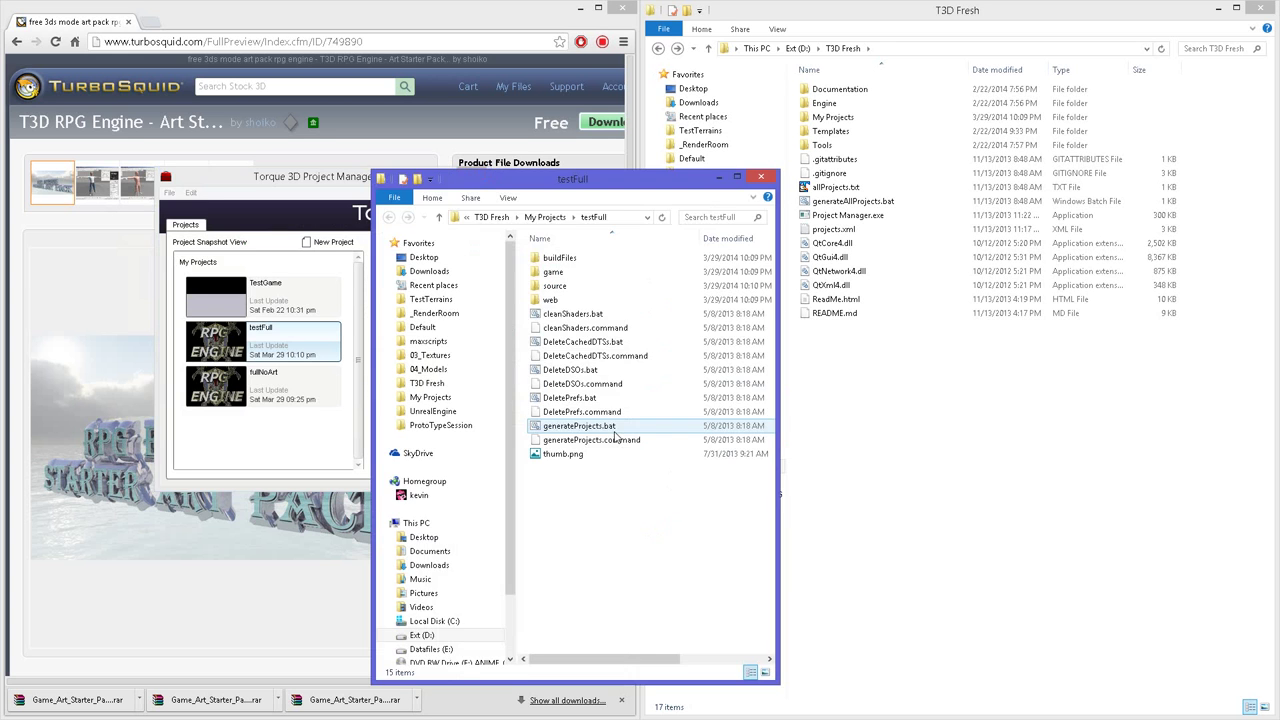
right_click(548, 273)
click(552, 258)
double_click(552, 258)
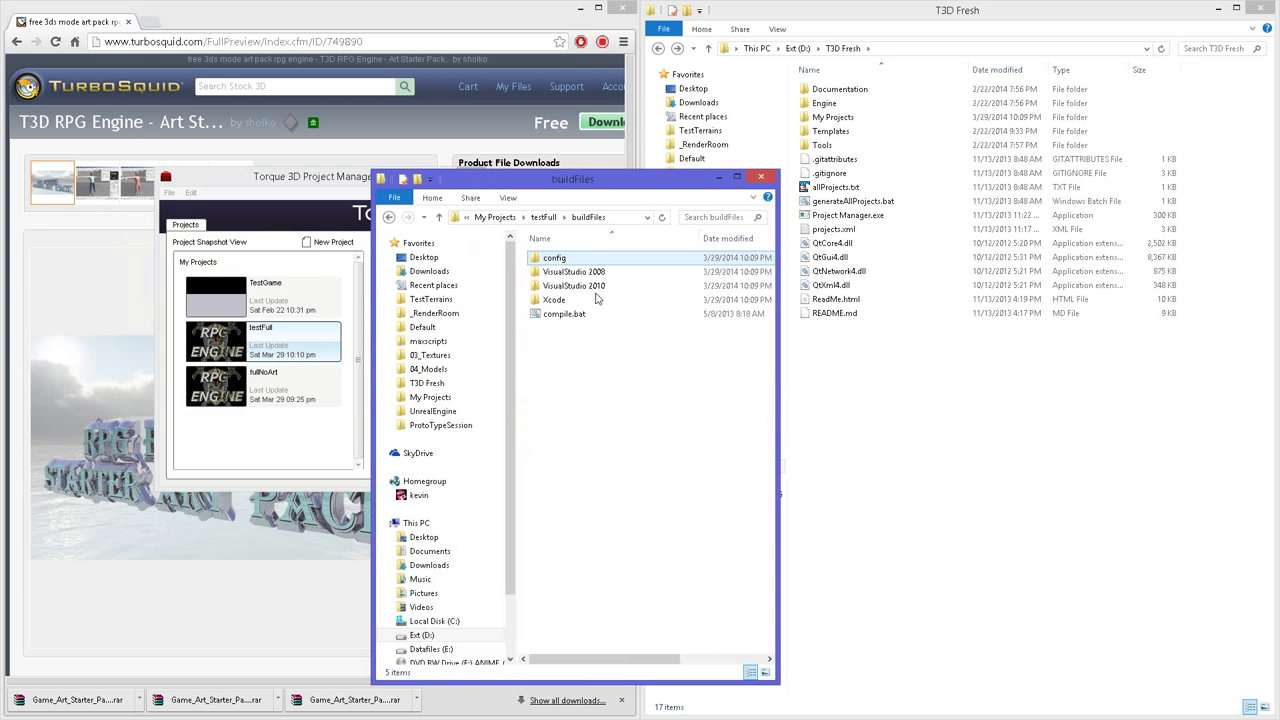
double_click(574, 286)
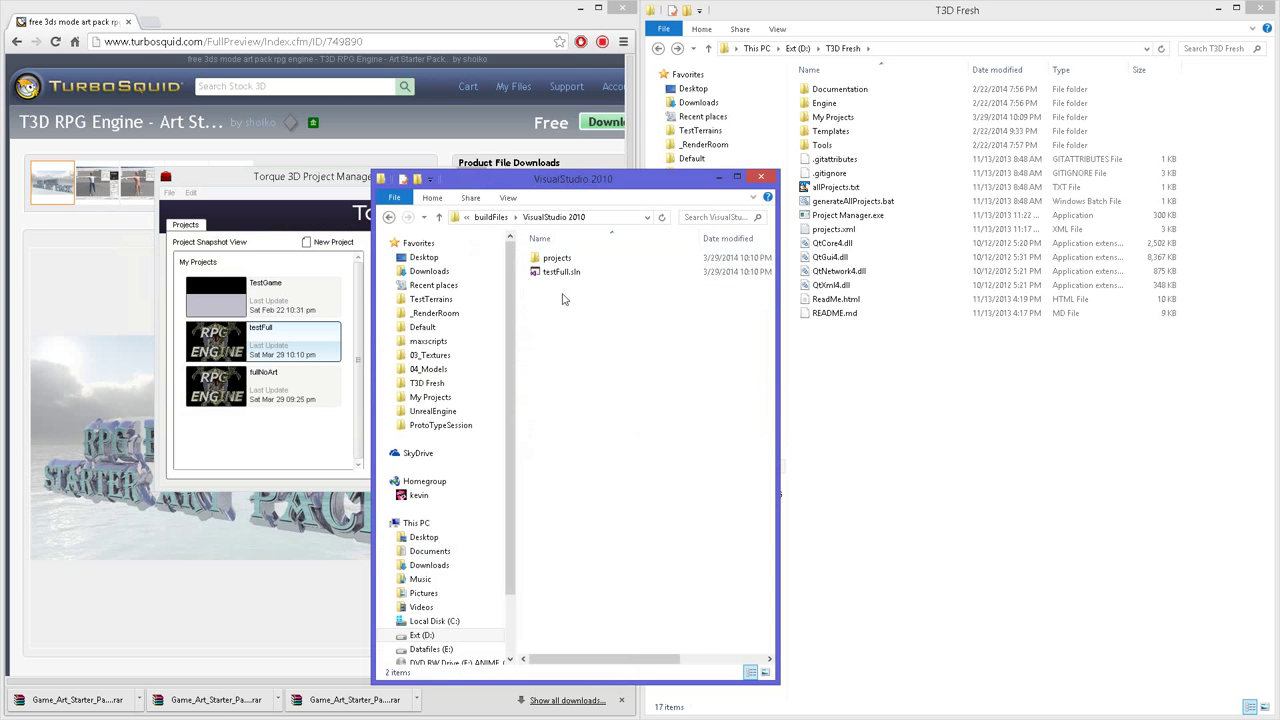
key(BackSpace)
key(BackSpace)
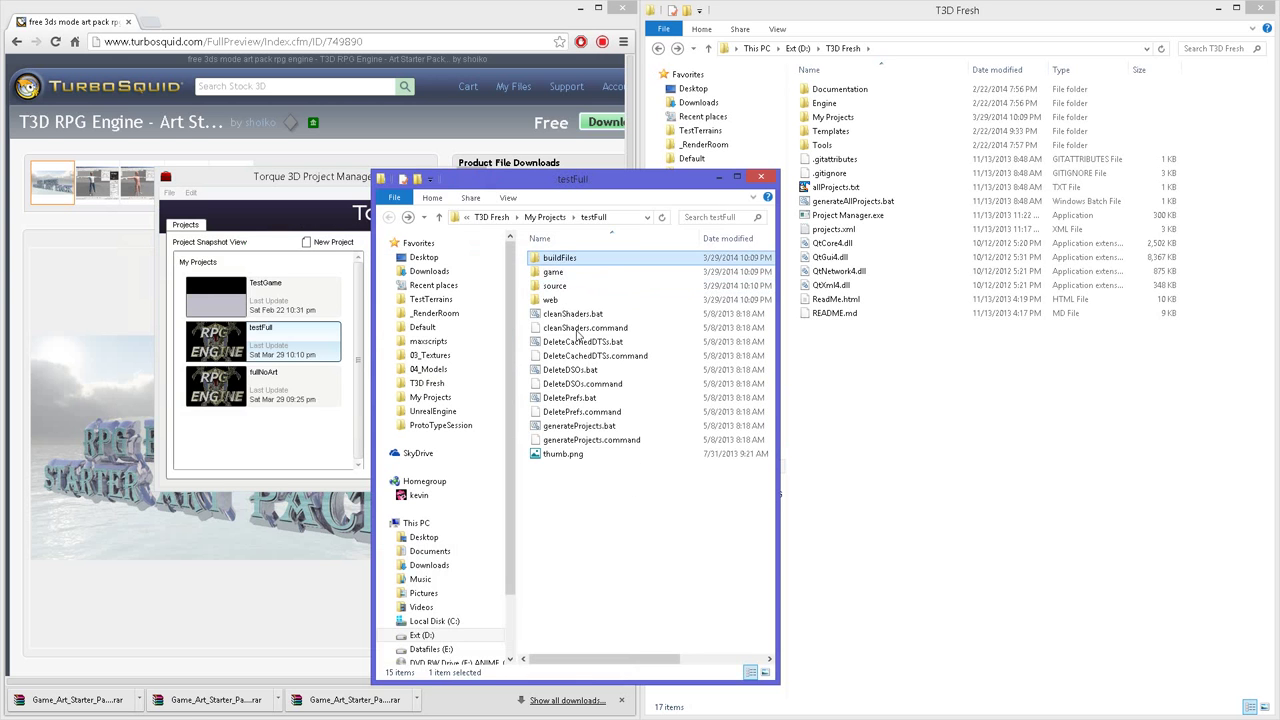
Step: Examine the project's game art folder, including RPG_Art_Pack and the ArtElements folder of RPG_ENGINE, and return to the testFull folder
double_click(553, 272)
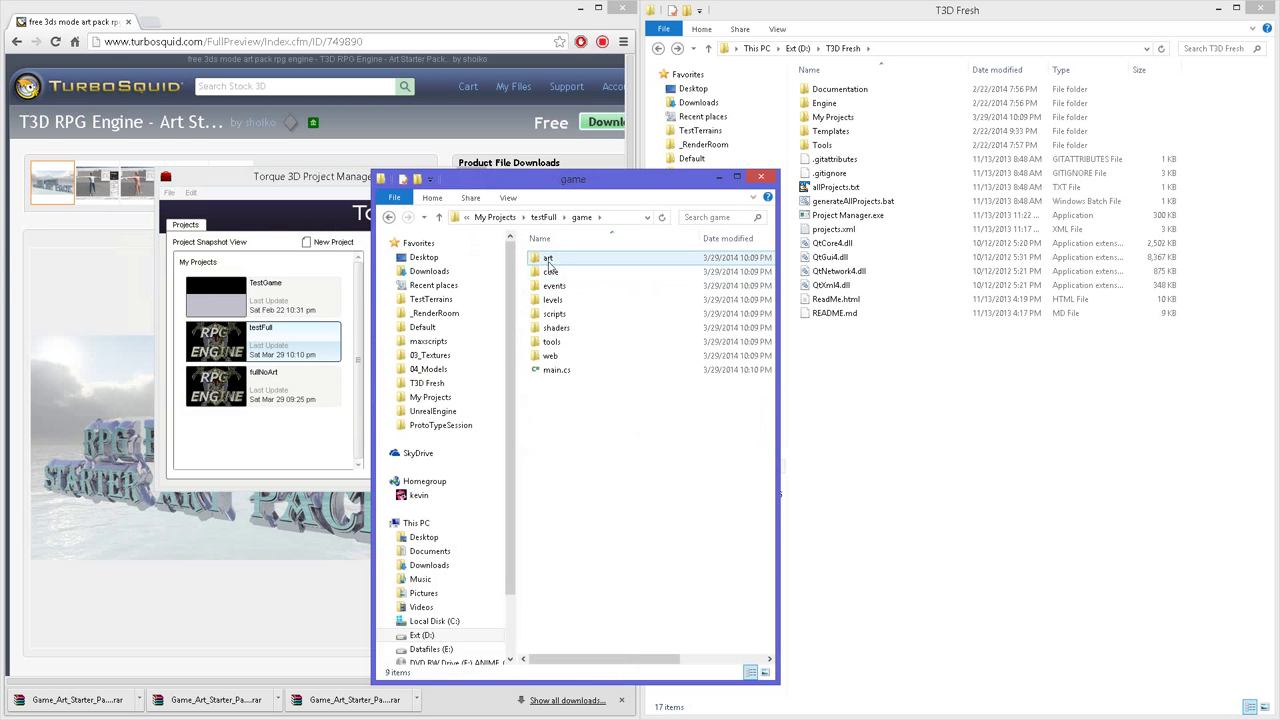
double_click(549, 259)
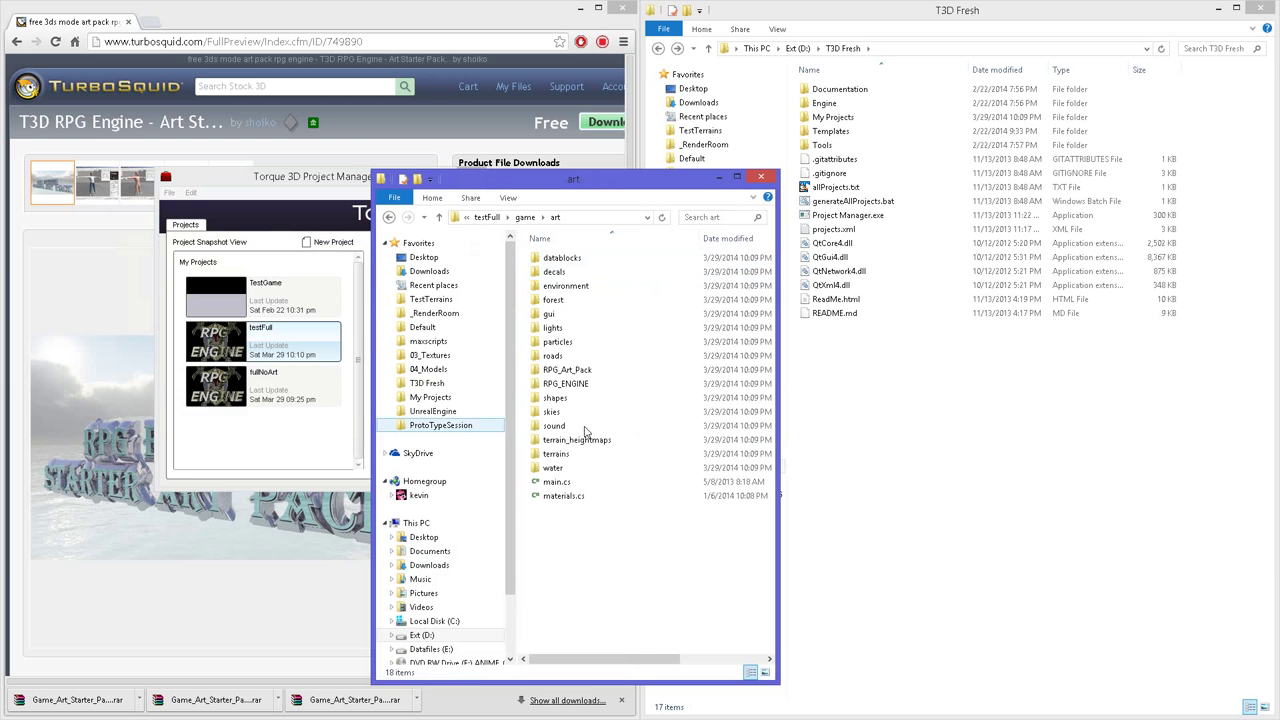
click(558, 371)
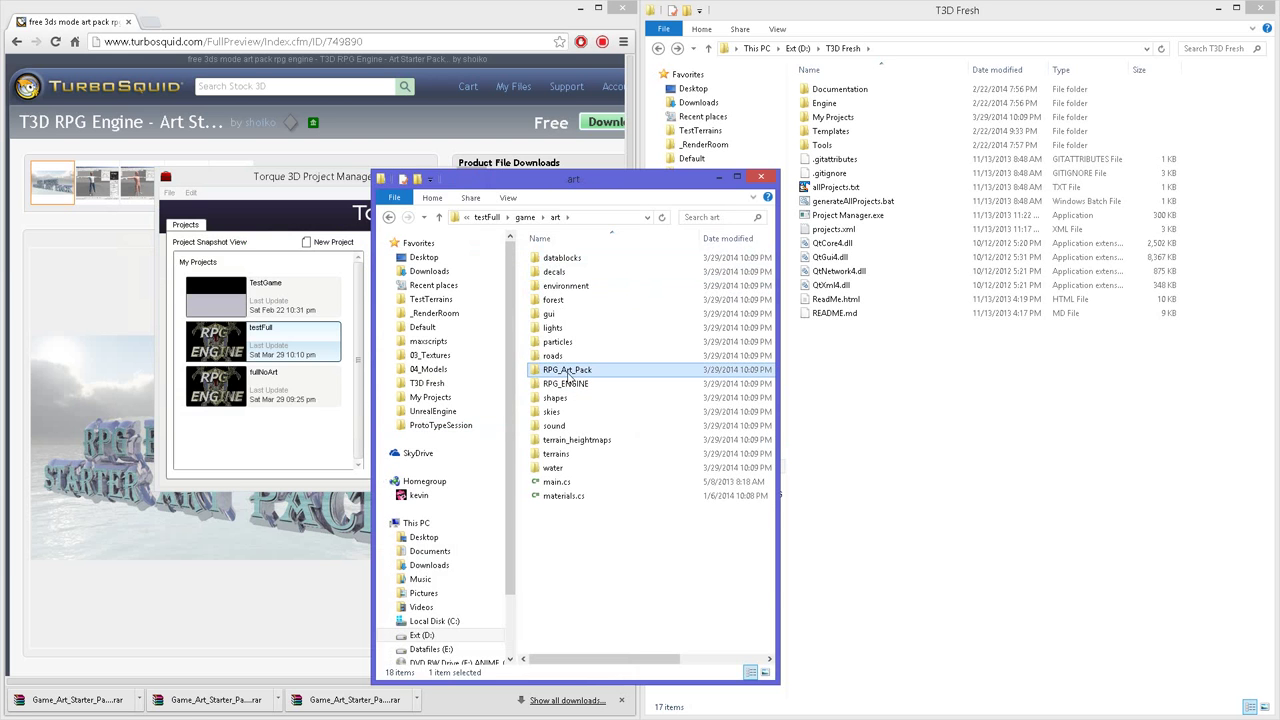
double_click(562, 384)
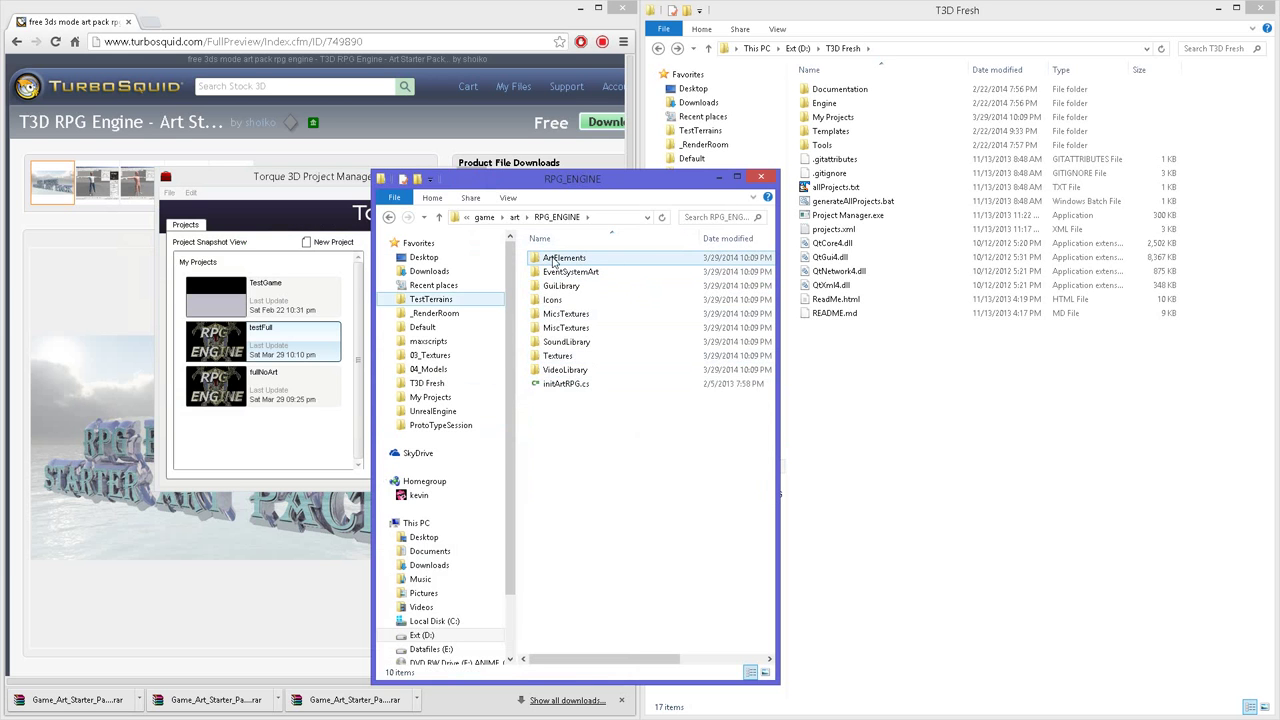
double_click(565, 262)
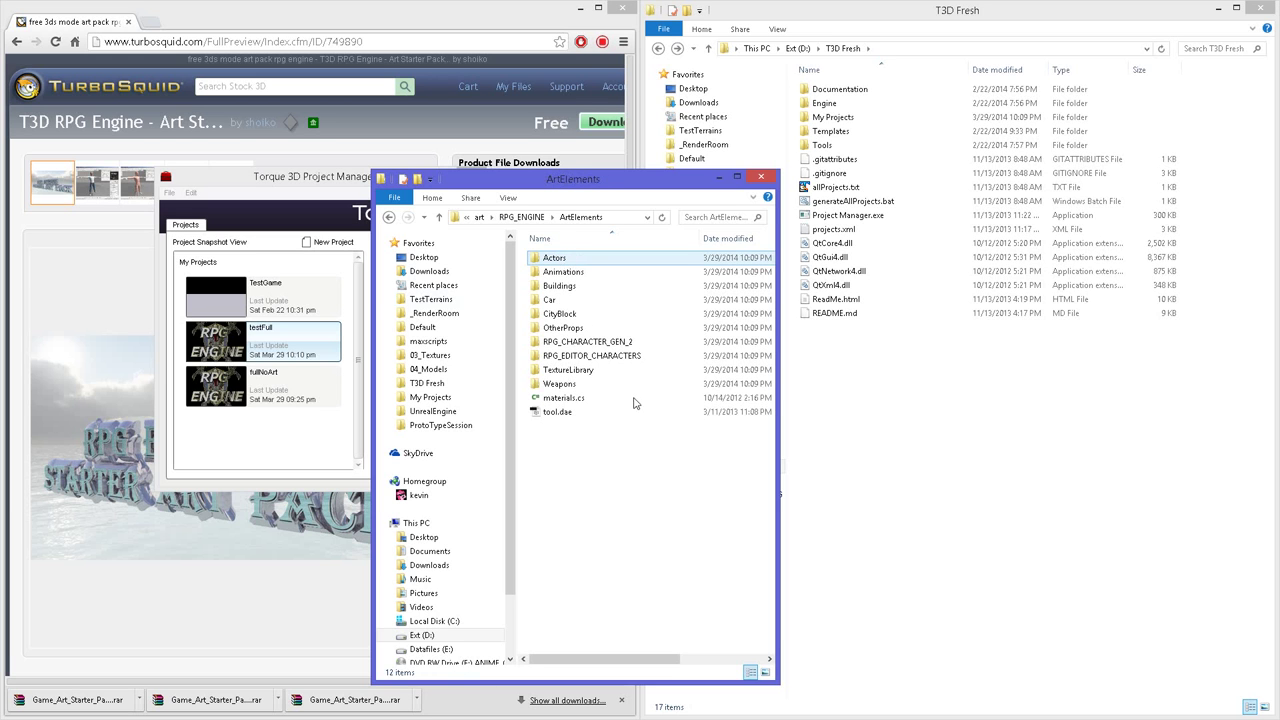
click(614, 355)
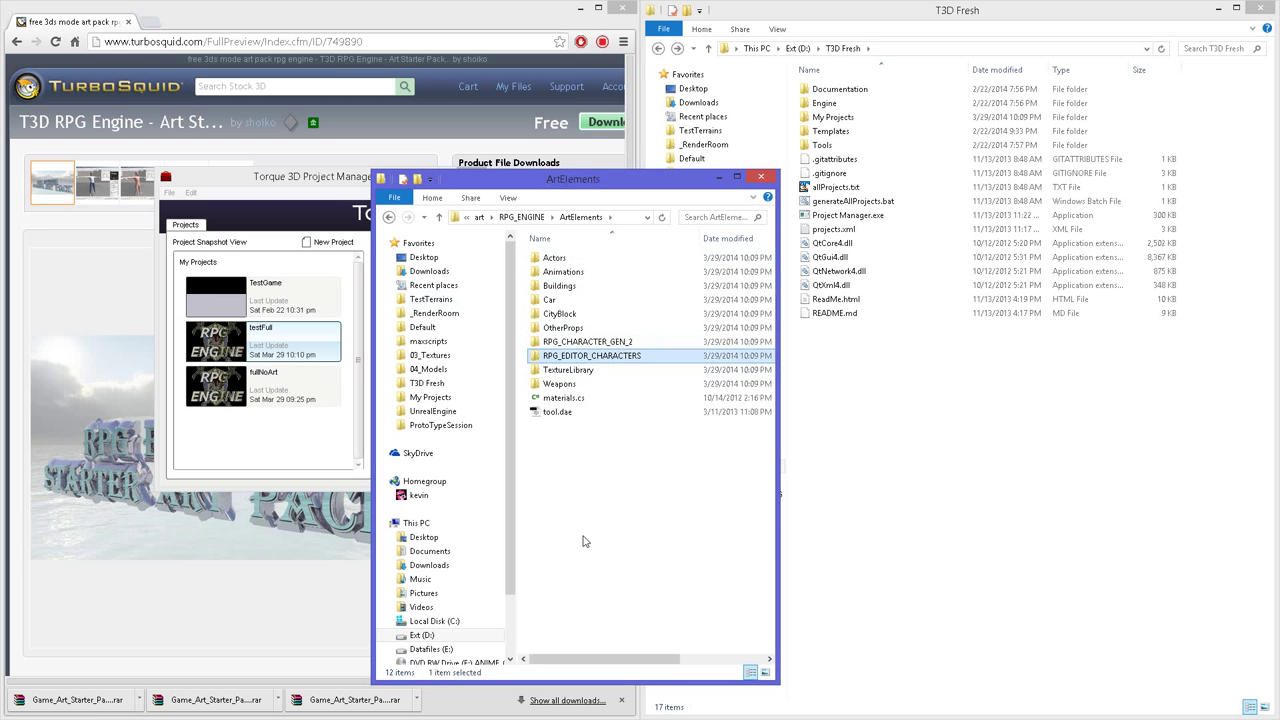
key(BackSpace)
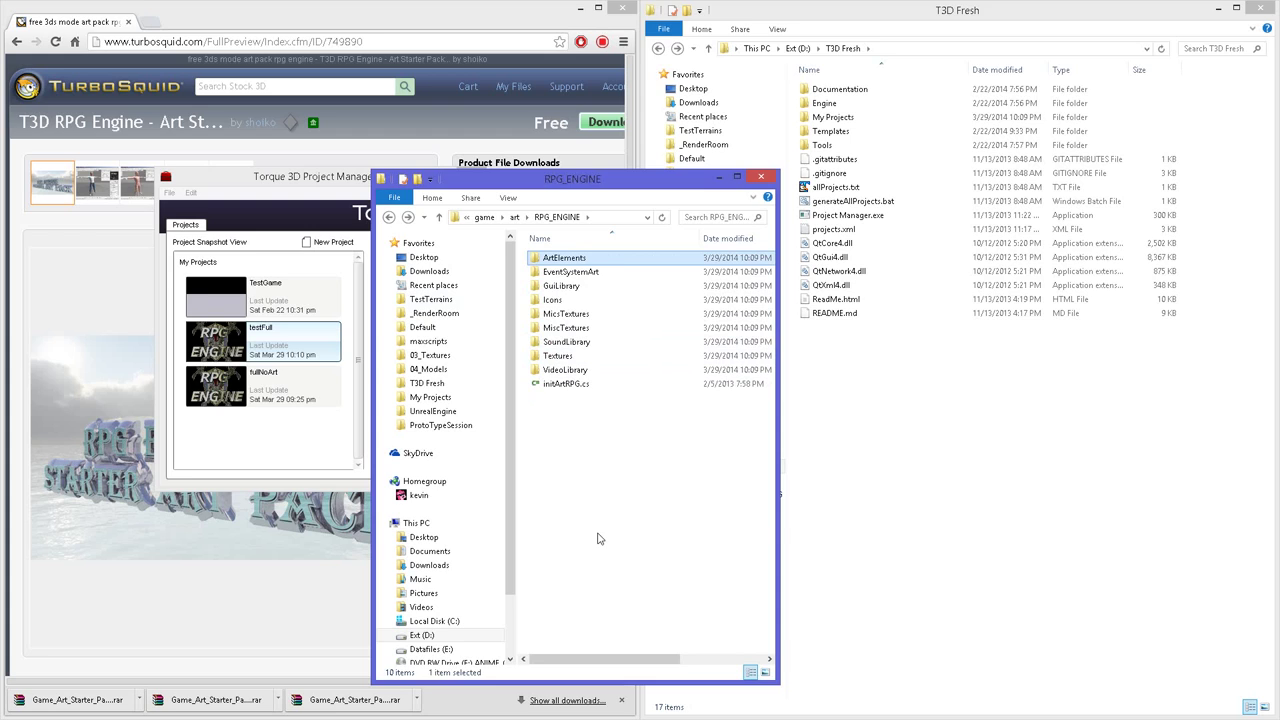
key(BackSpace)
key(BackSpace)
key(BackSpace)
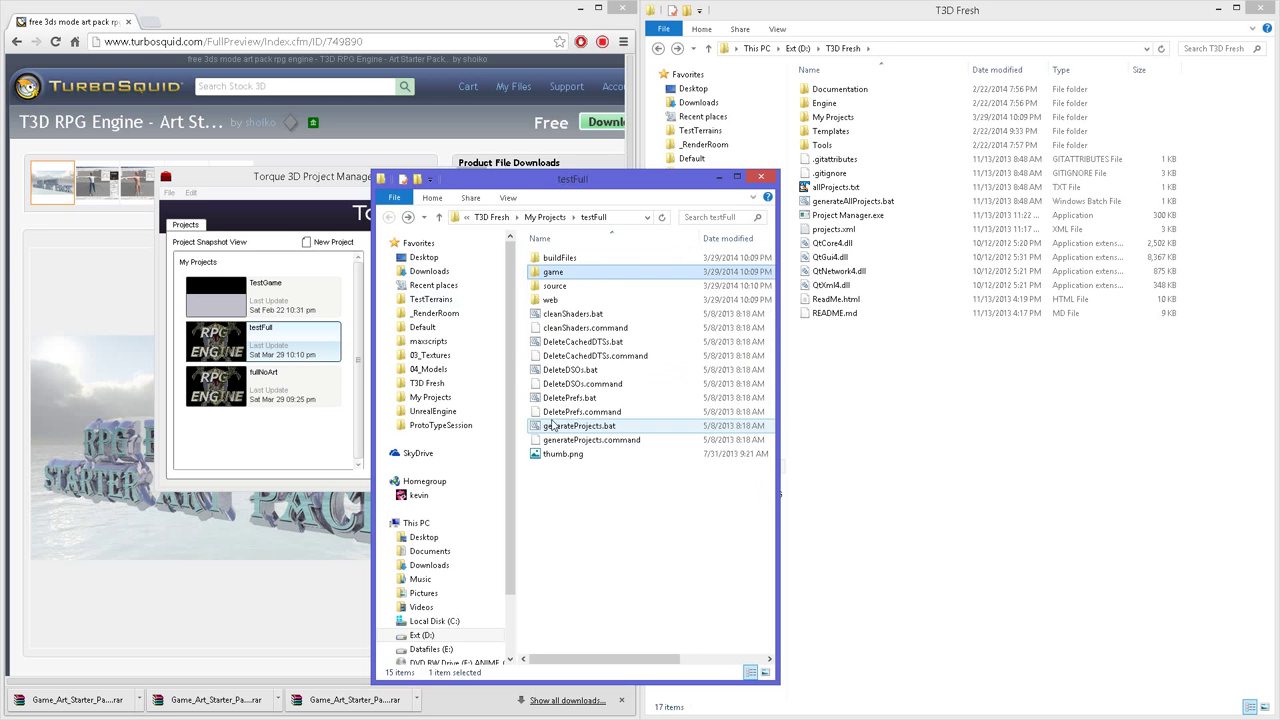
Step: Open testFull.sln from the VisualStudio 2010 build folder in Visual C++ 2010 Express
double_click(557, 258)
double_click(589, 287)
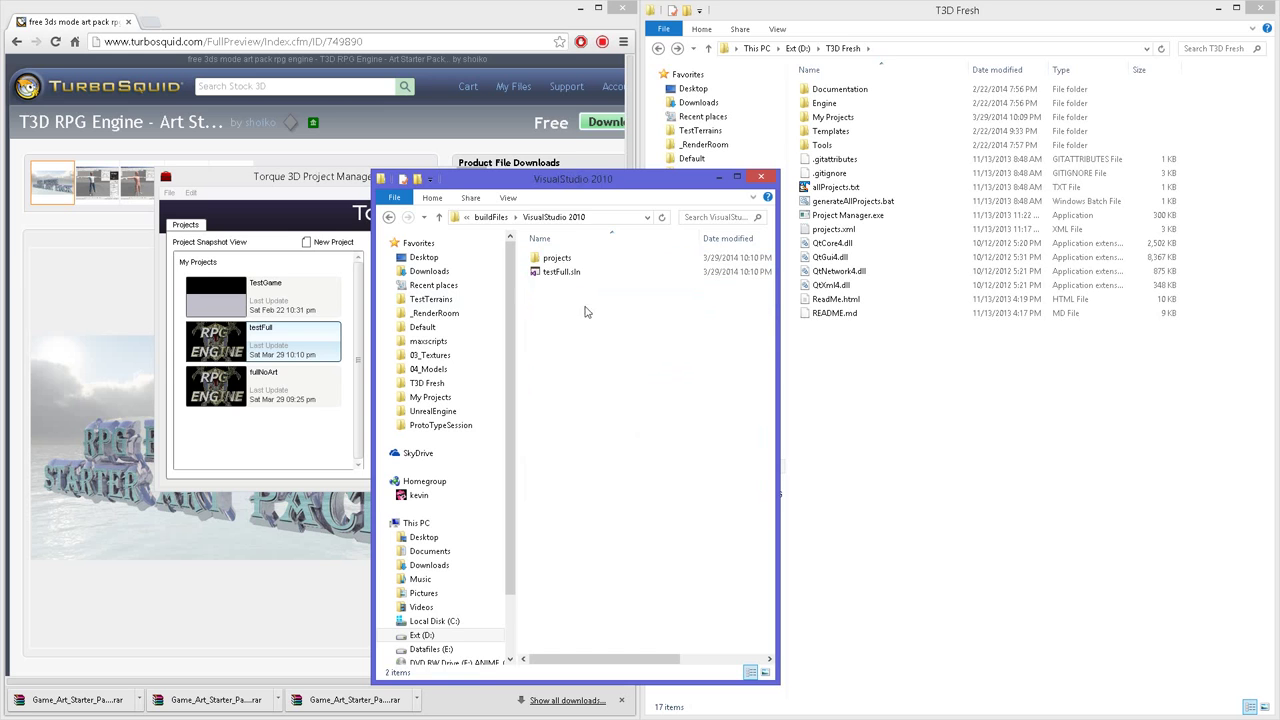
right_click(567, 271)
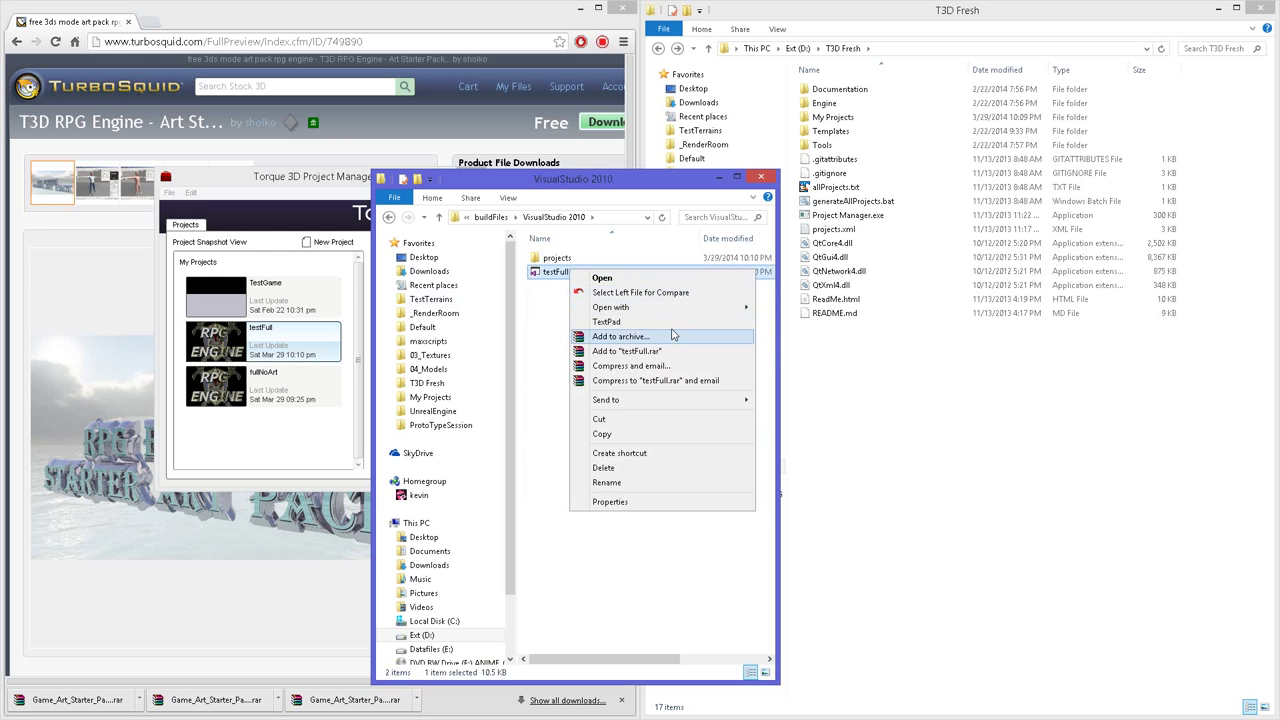
mouse_move(689, 307)
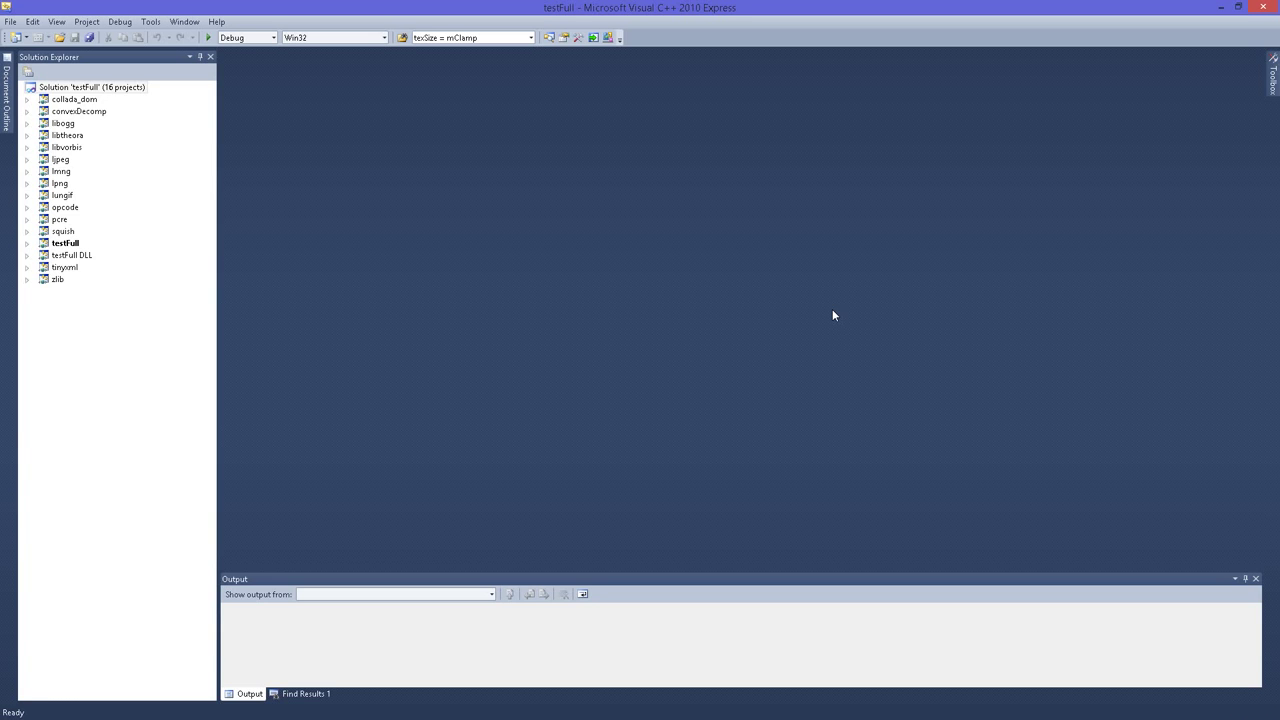
Step: Switch the solution configuration to Release and run testFull, continuing without debugging information
click(240, 40)
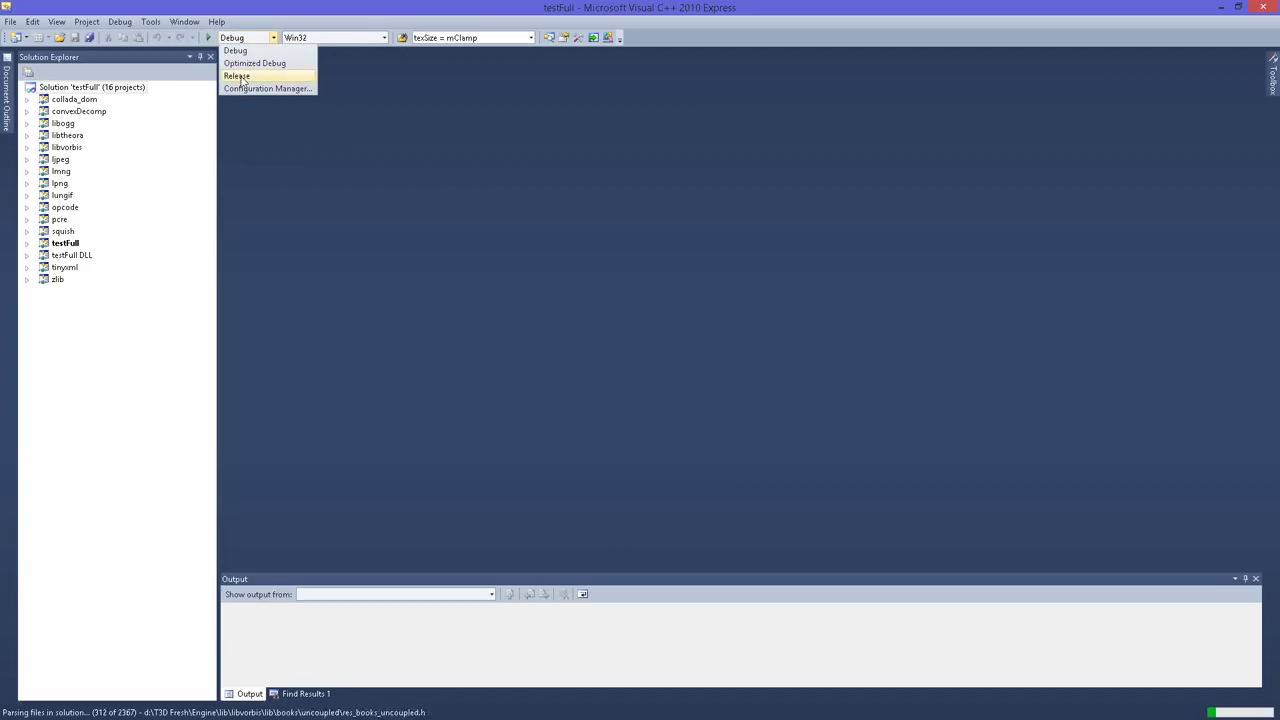
click(240, 76)
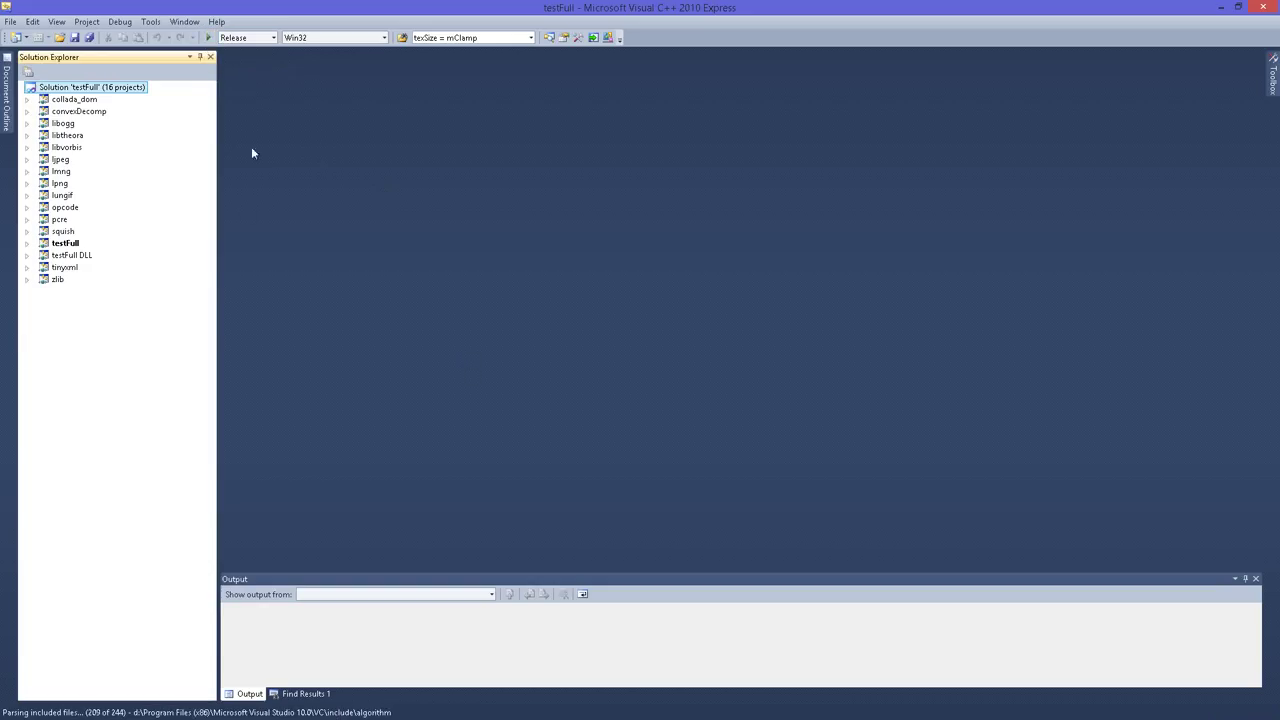
click(210, 39)
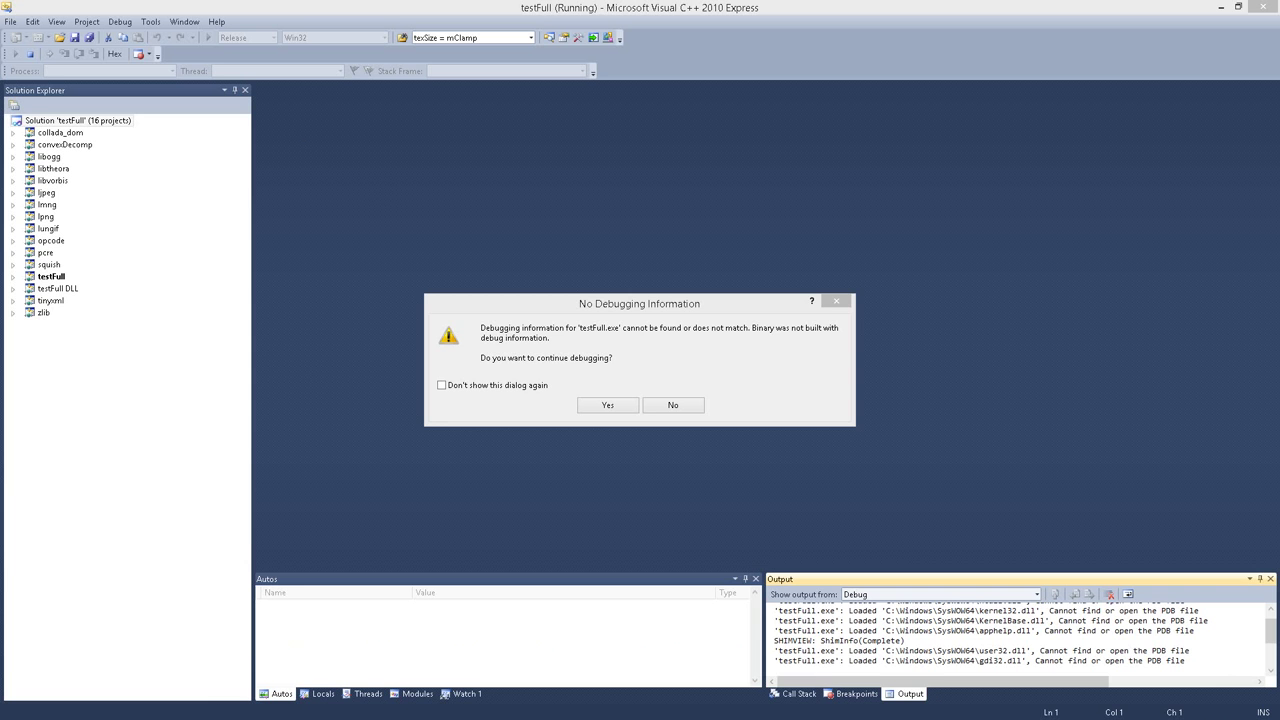
click(599, 410)
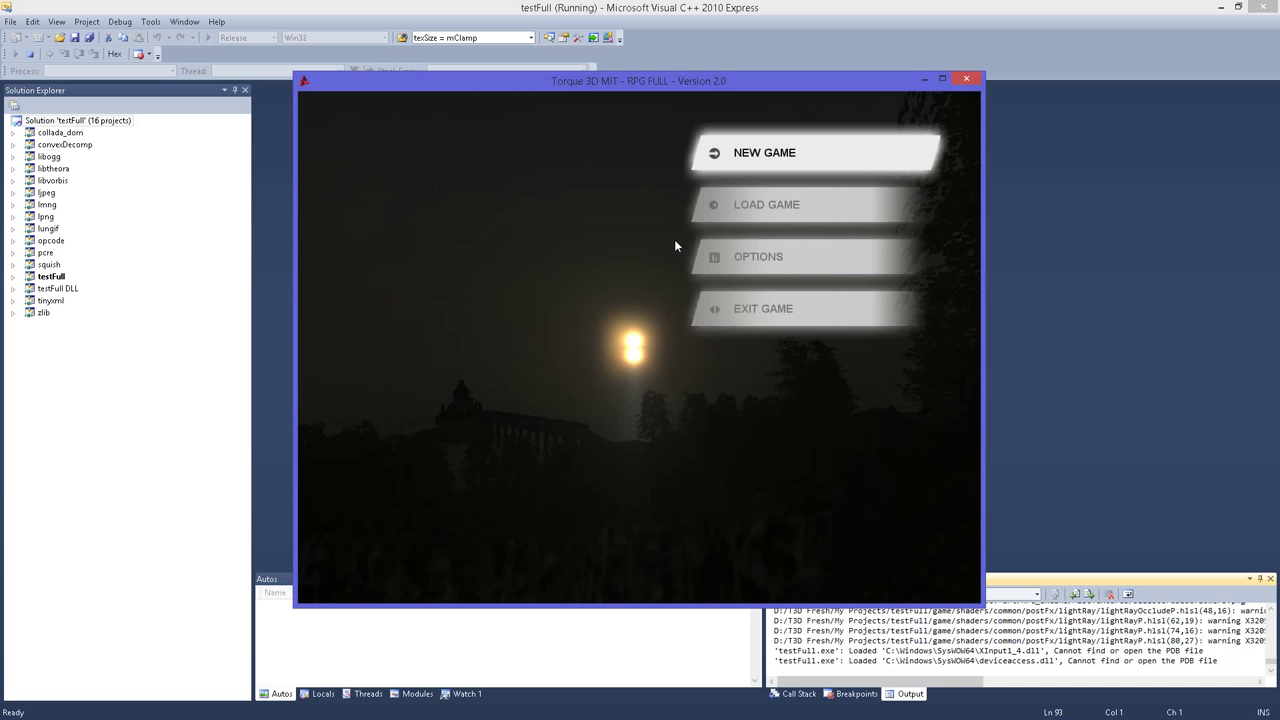
Step: Go through the main menu entries of the running game and highlight Load Game
key(Down)
key(Down)
key(Down)
key(Up)
key(Up)
key(Up)
key(Down)
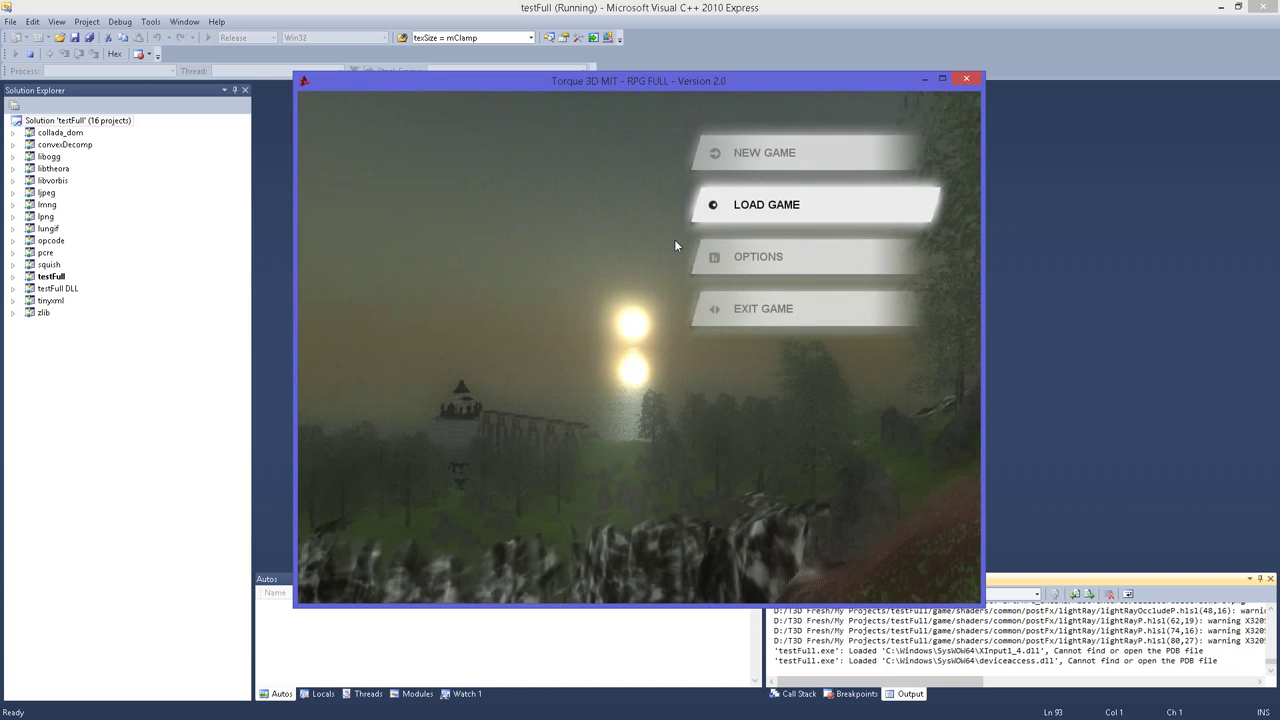
Step: Enter the Load Game screen, go through its entries and return to the main menu
key(Return)
key(Down)
key(Down)
key(Down)
key(Down)
key(Up)
key(Up)
key(Up)
key(Escape)
Step: Open the game's Options dialog from the main menu
key(Down)
key(Down)
key(Return)
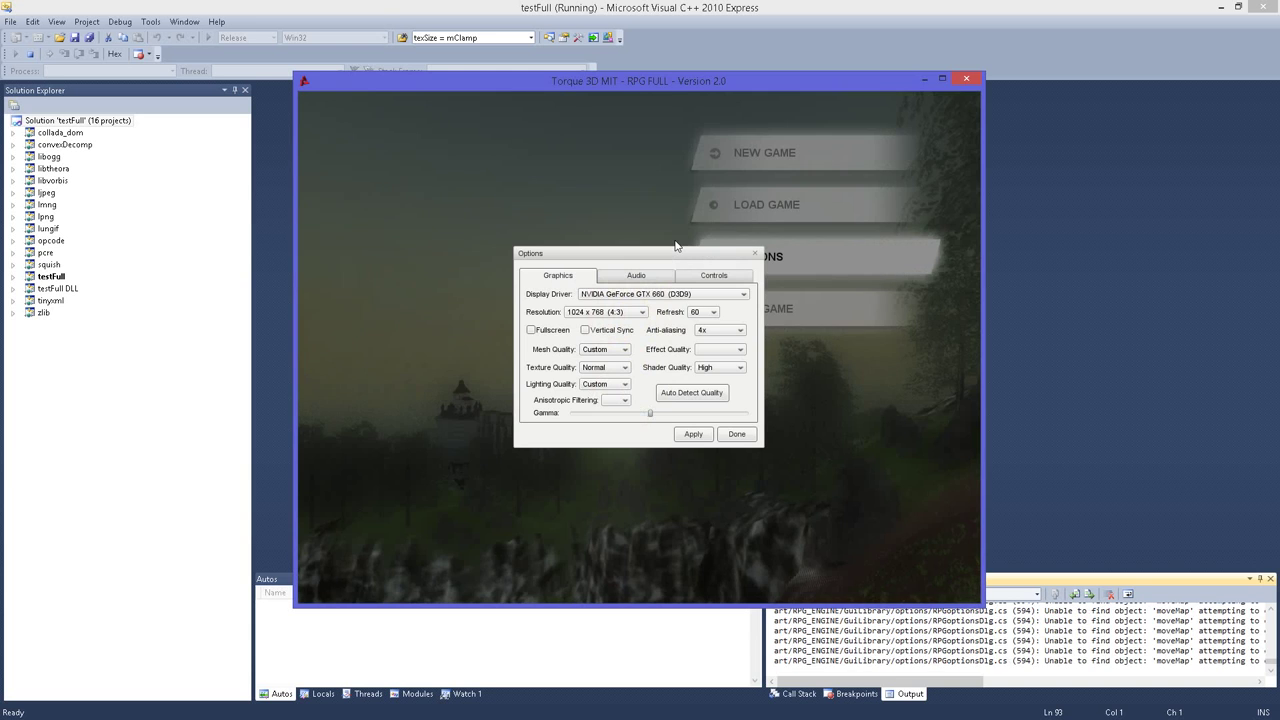
Step: Close the Options dialog and go through the main menu entries from New Game to Exit Game
click(737, 434)
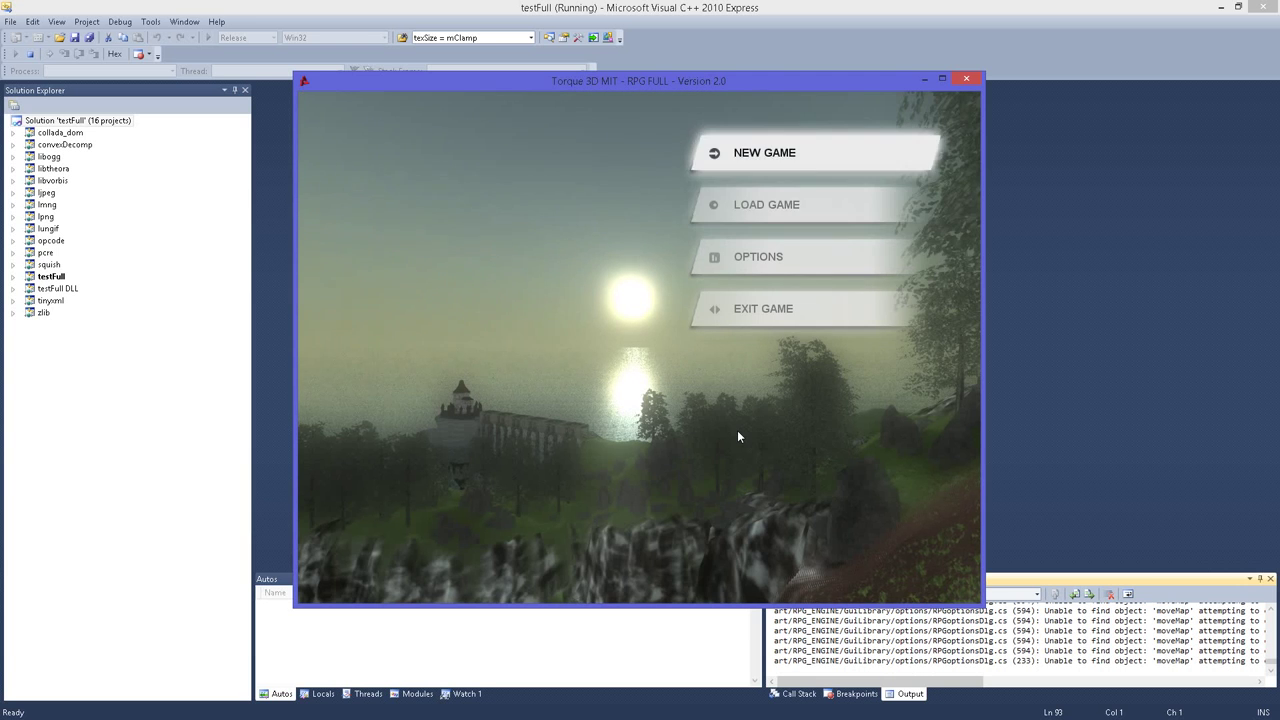
key(Down)
key(Down)
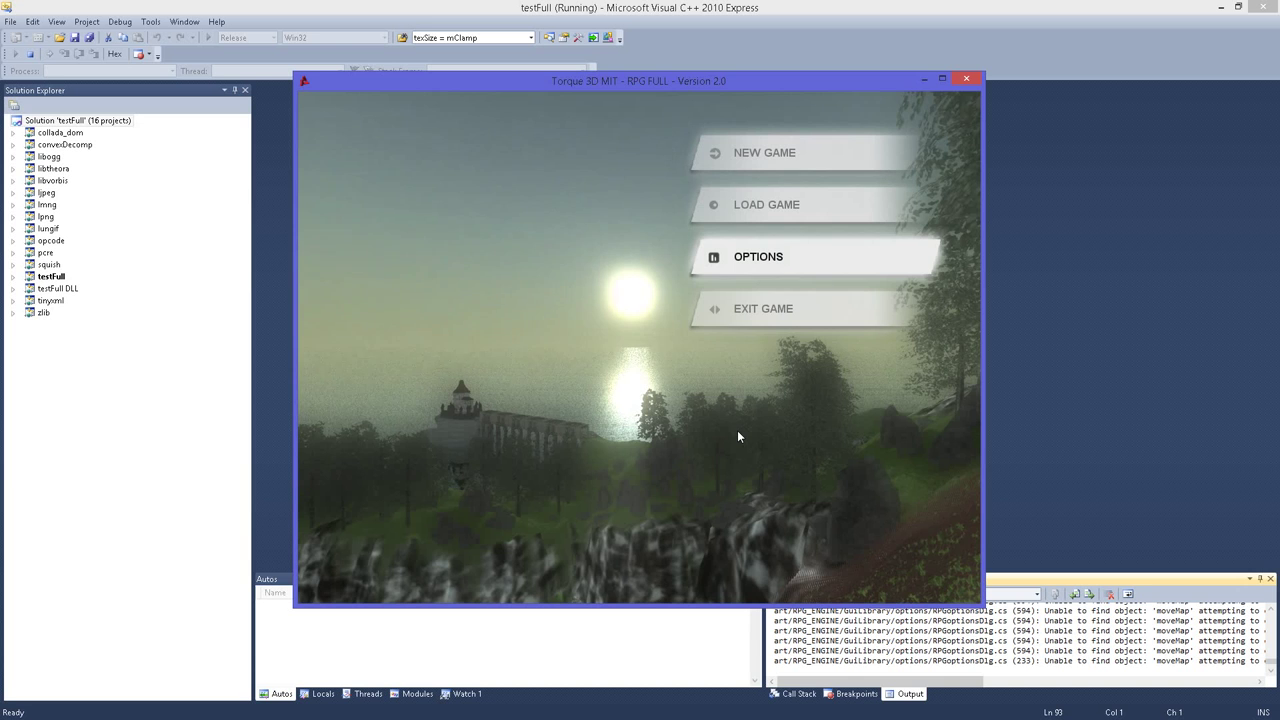
key(Up)
key(Up)
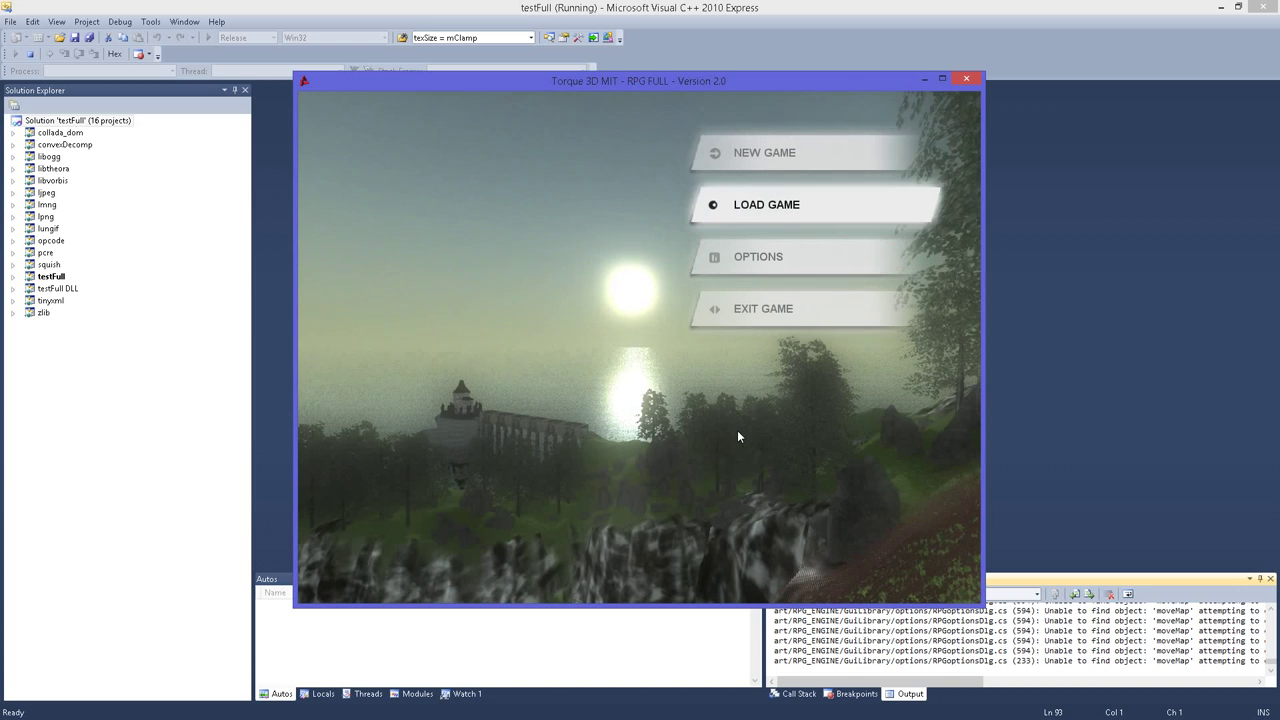
key(Down)
key(Down)
key(Down)
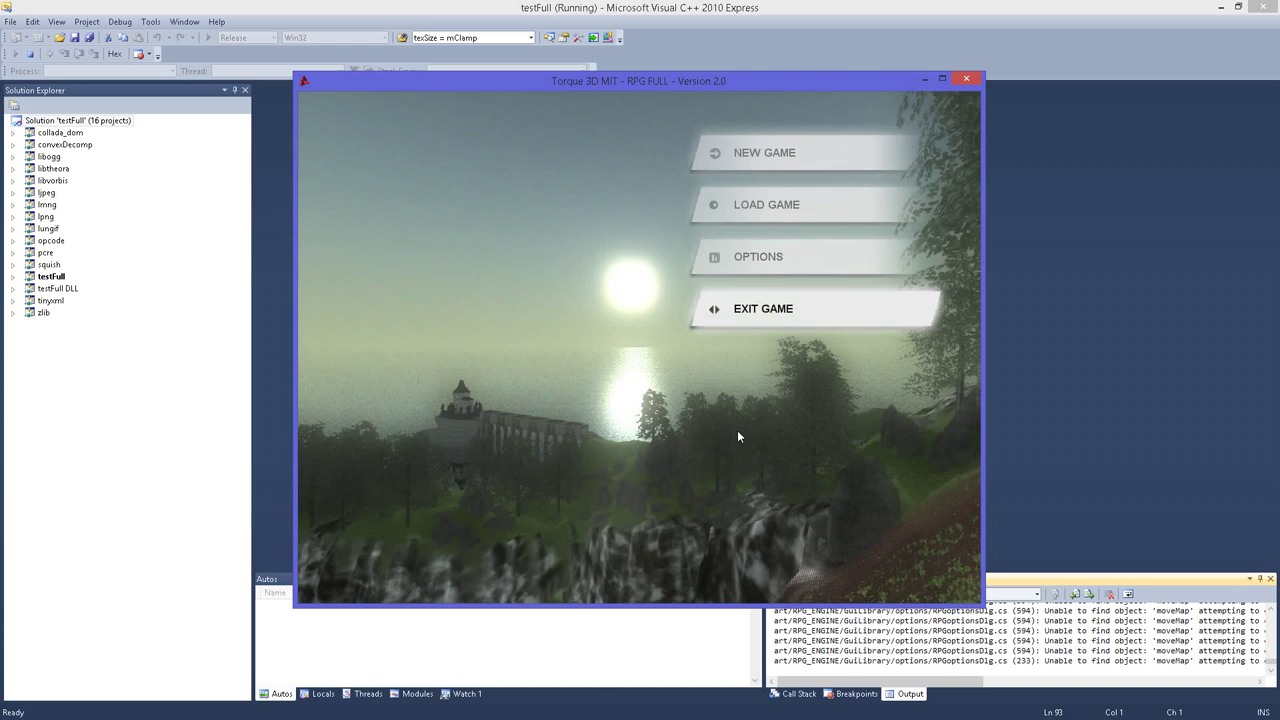
key(Up)
key(Up)
key(Up)
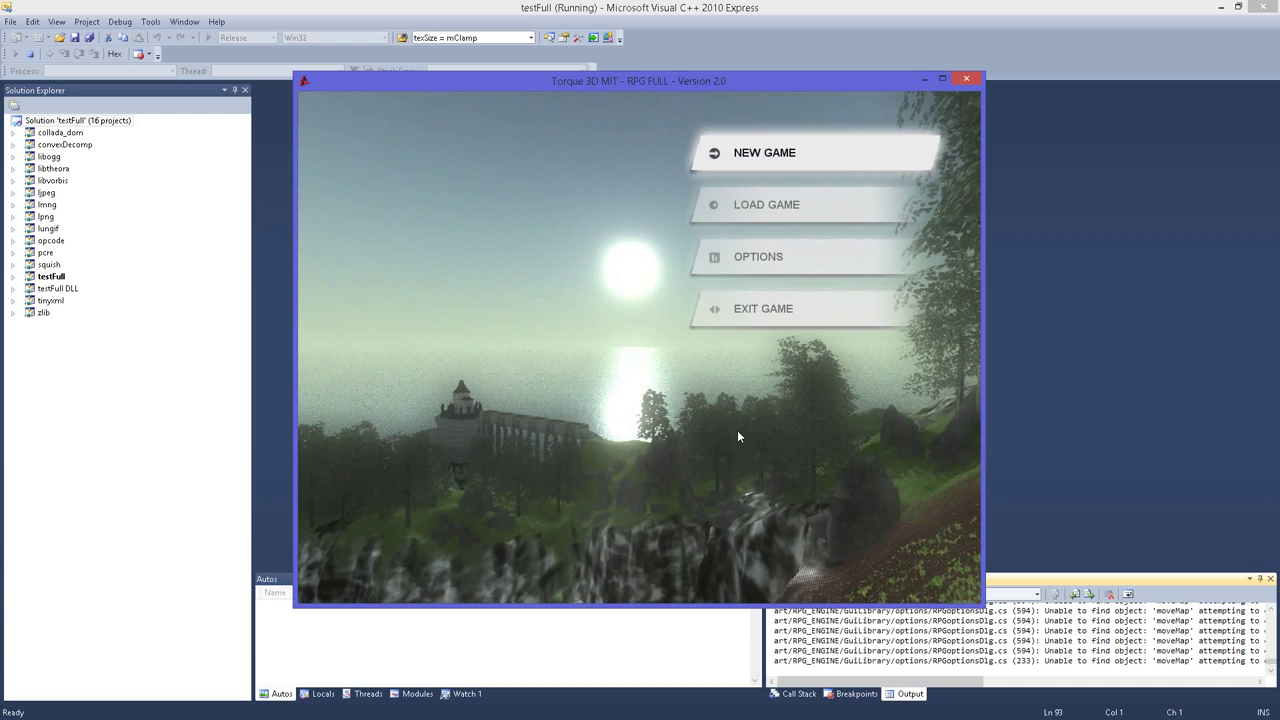
Step: Start a new game from the main menu
key(Down)
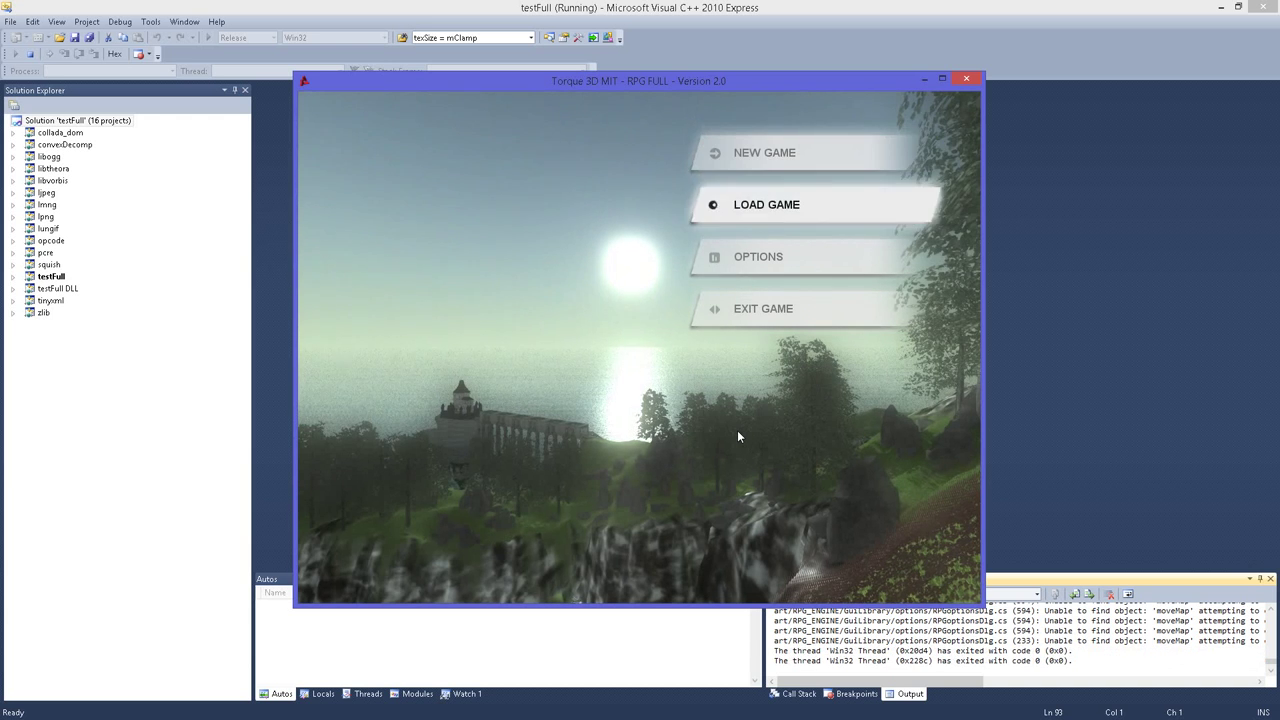
key(Down)
key(Down)
key(Up)
key(Up)
key(Up)
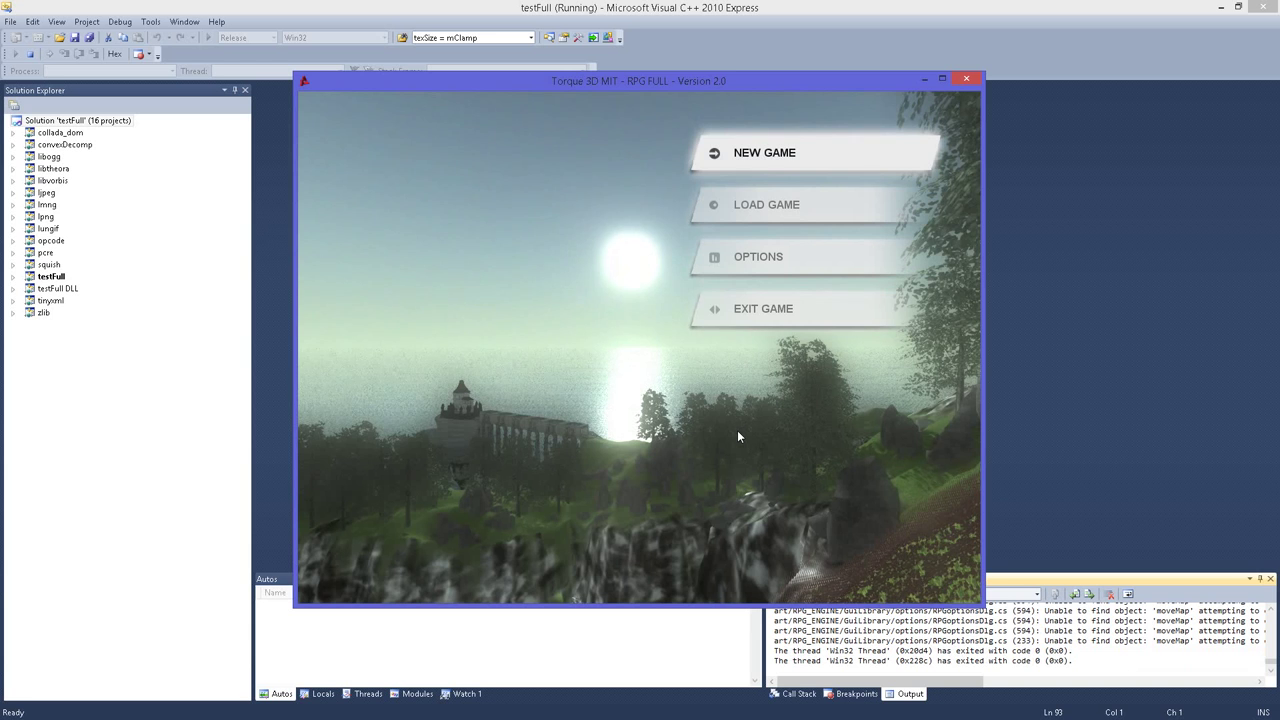
key(Return)
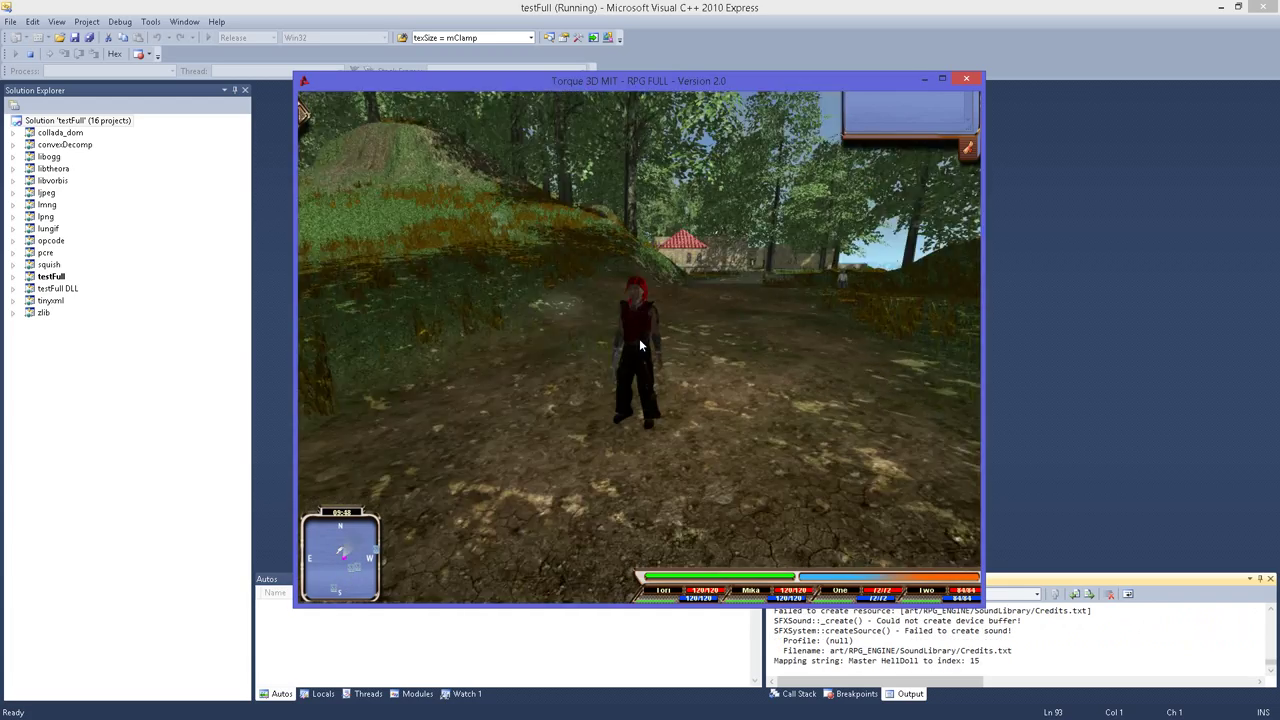
Step: Draw the character's sword, run to the two villagers under the trees, and return to the dirt path
click(640, 345)
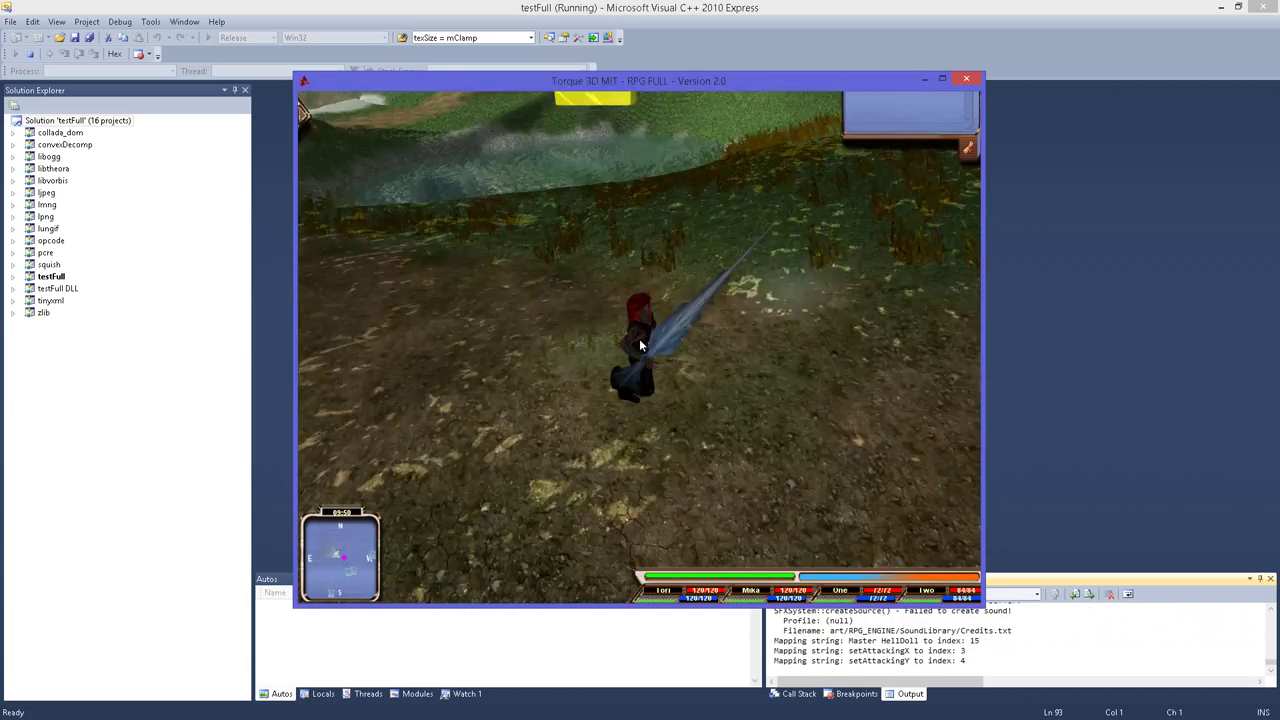
key(w)
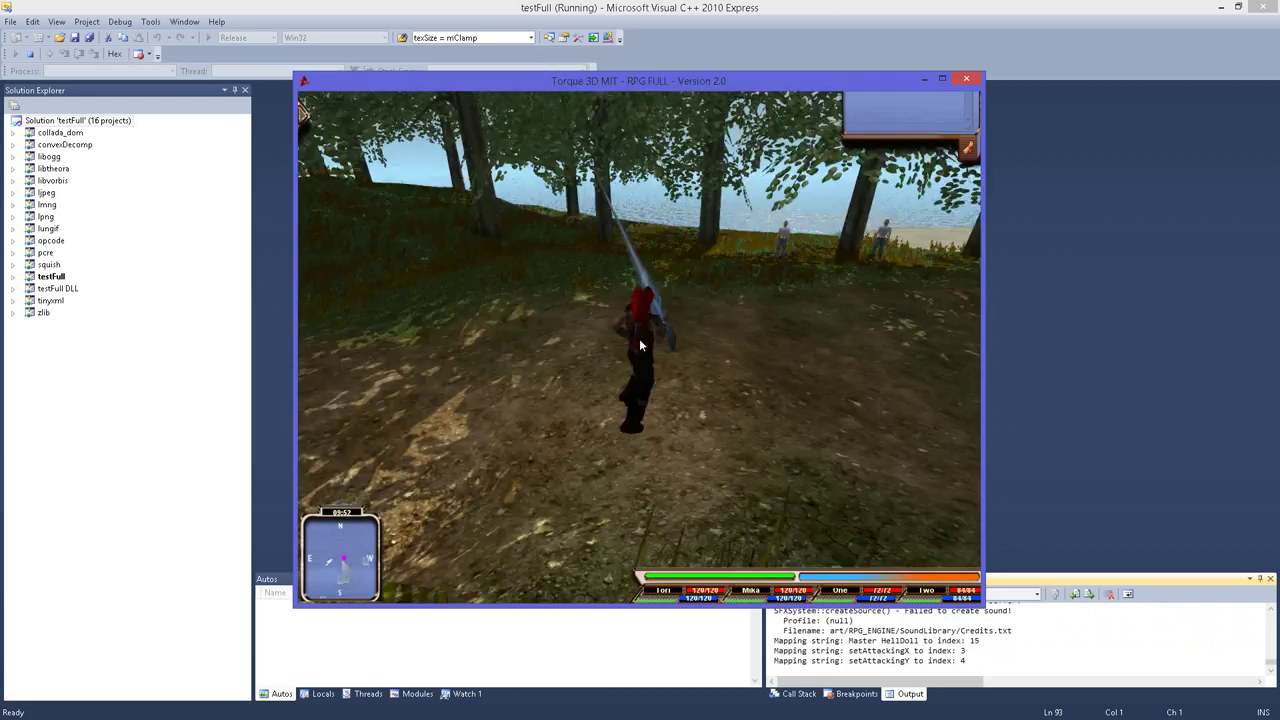
key(w)
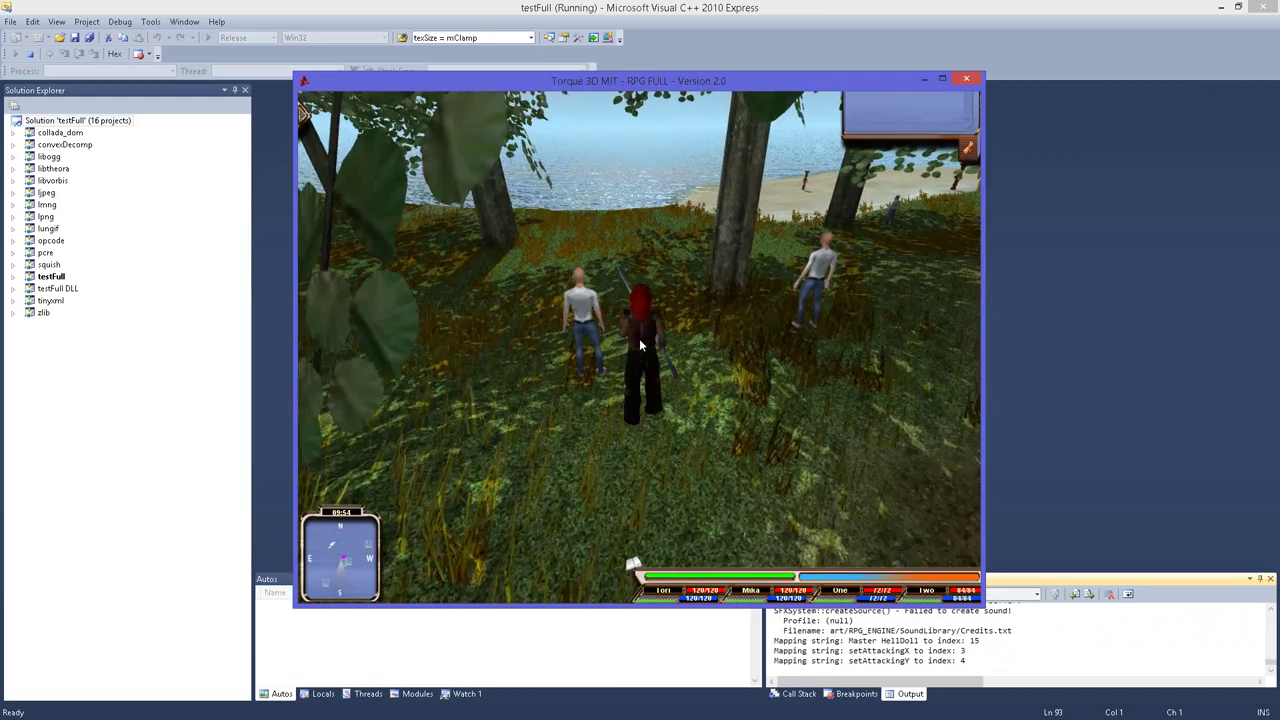
click(640, 345)
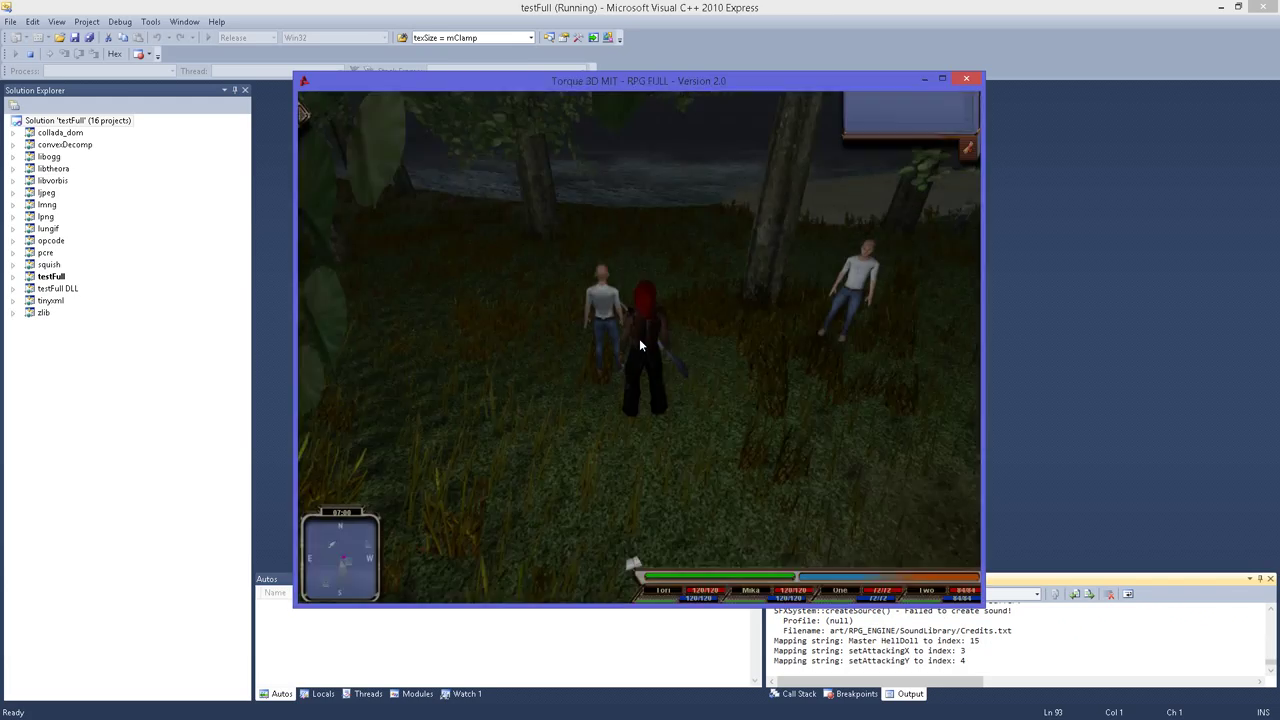
click(640, 345)
key(w)
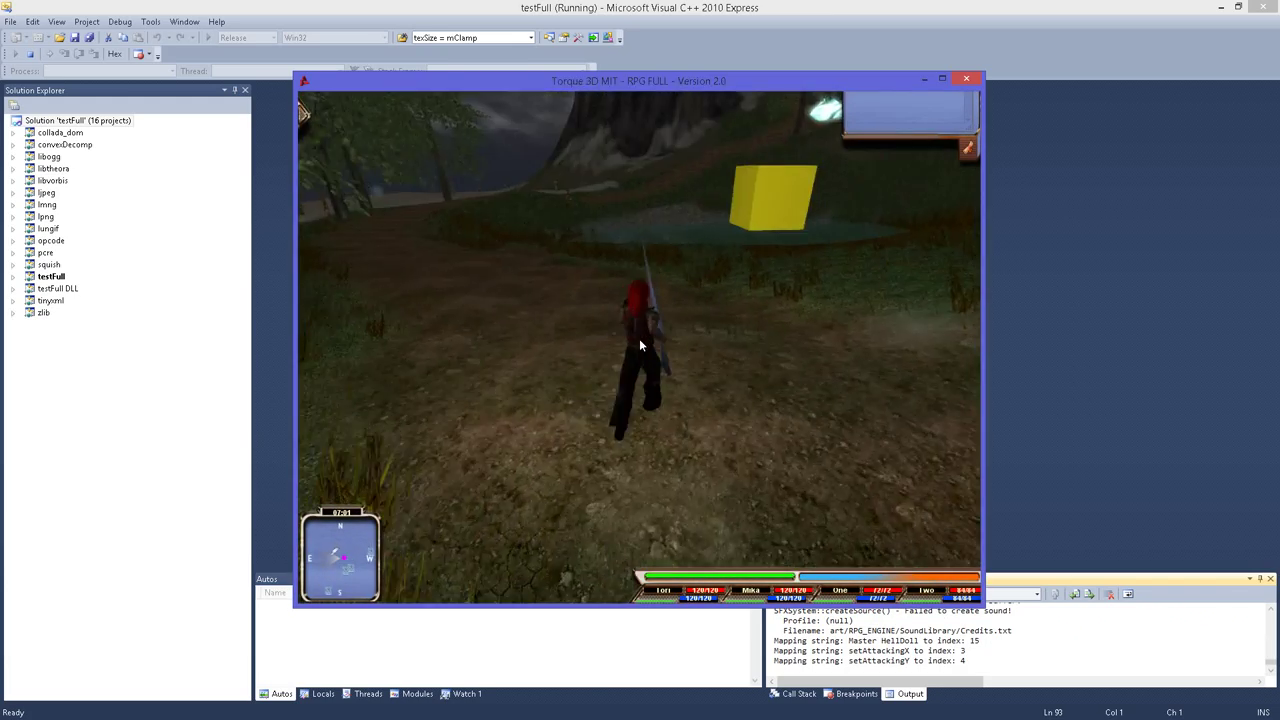
Step: Mount the hover vehicle, ride it from the dirt path along the beach, and dismount
key(m)
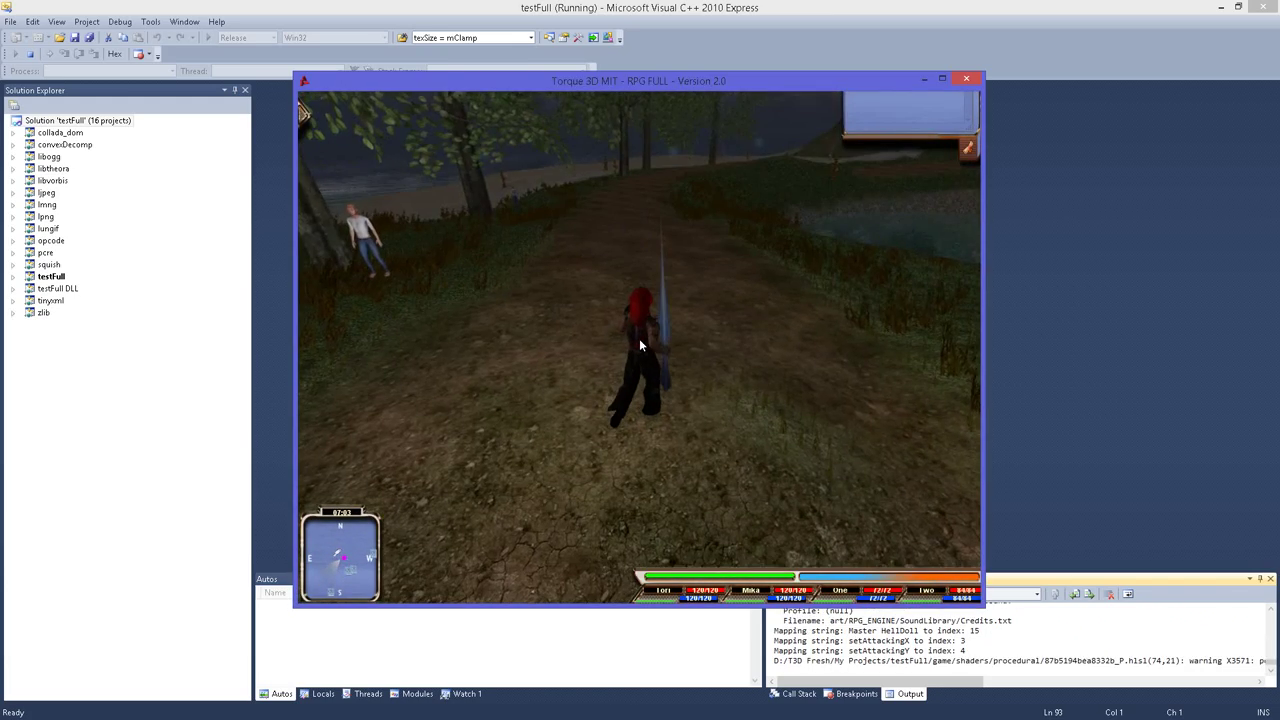
key(w)
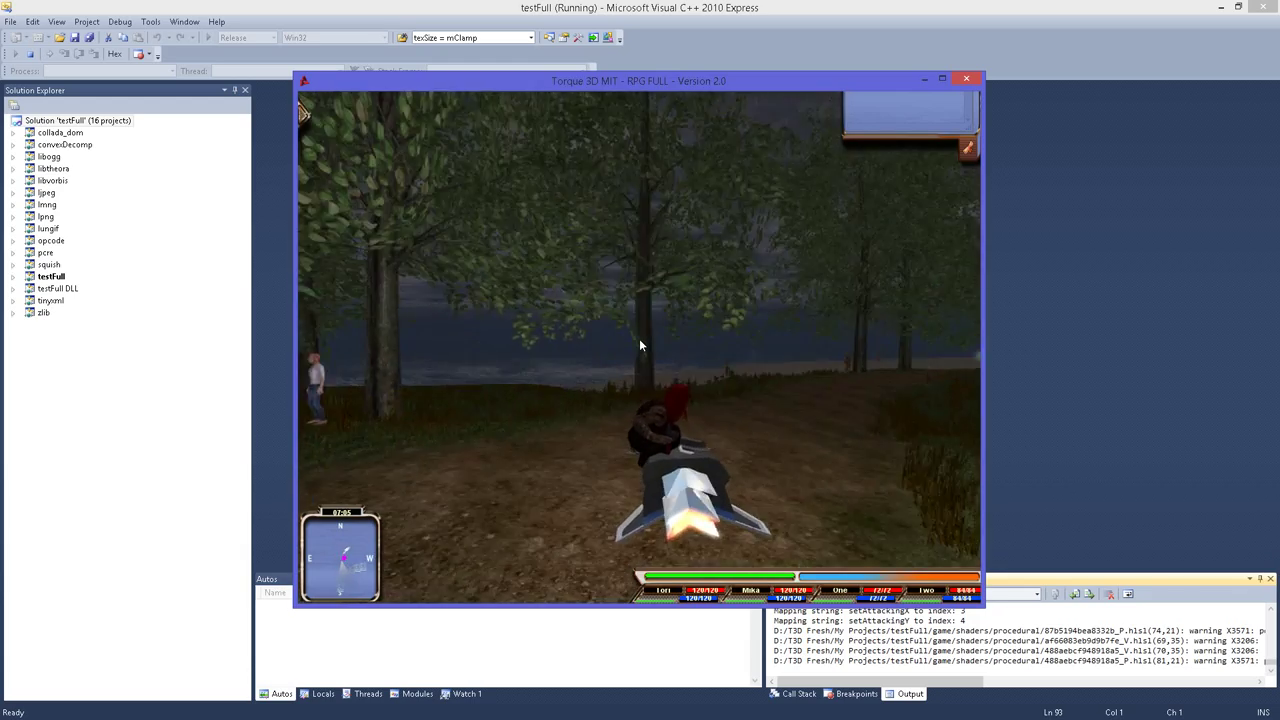
key(w)
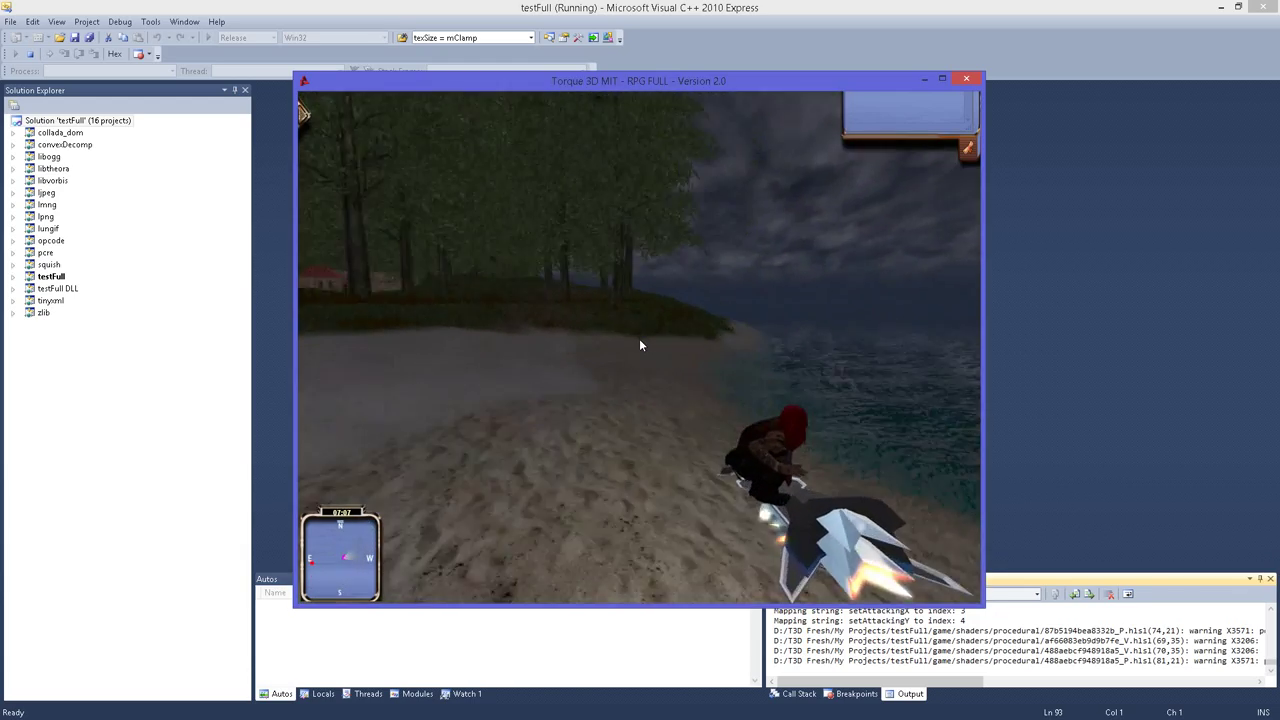
key(w)
key(space)
Step: Run with the character through the woods and across the sand toward the wooden totems on the beach
key(w)
key(w)
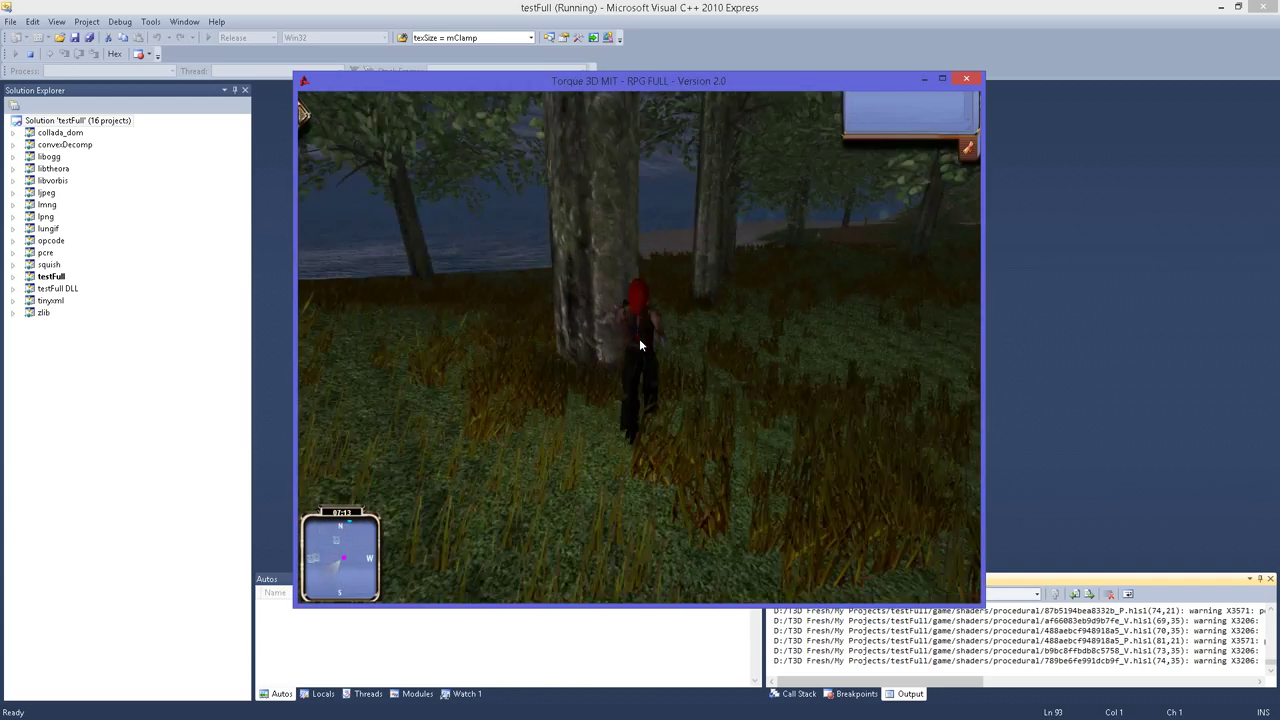
key(w)
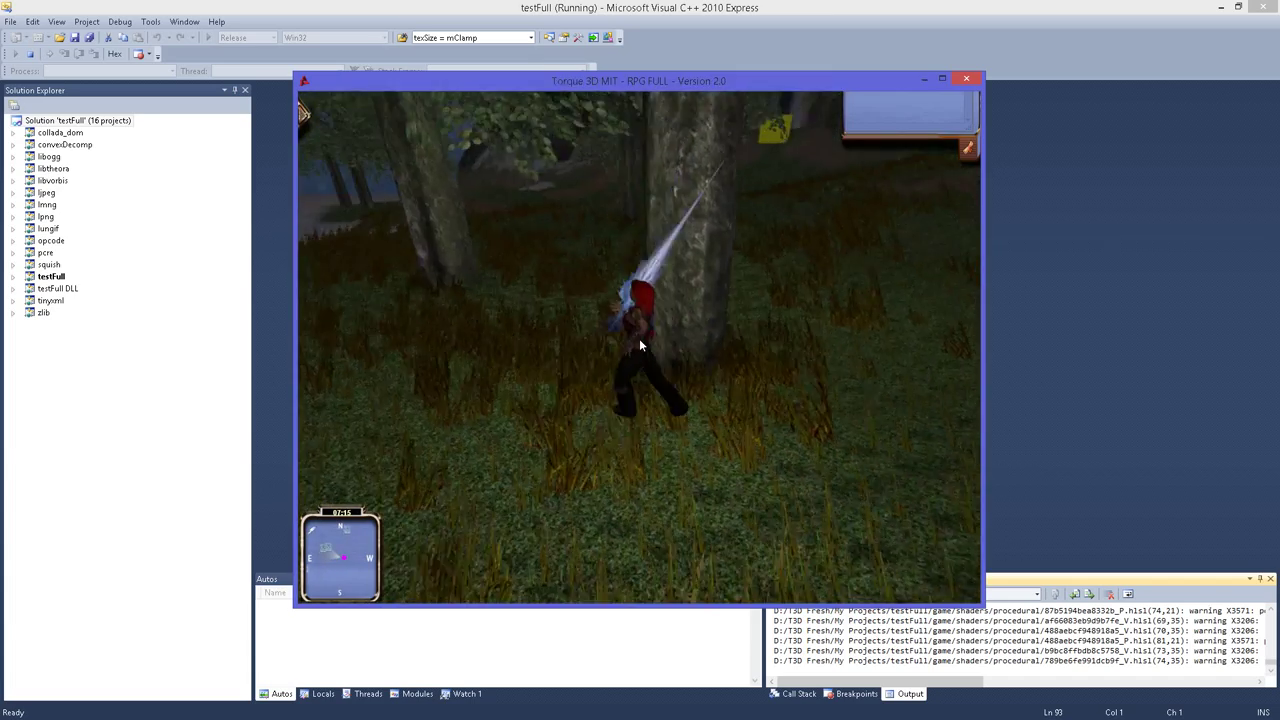
key(w)
key(w)
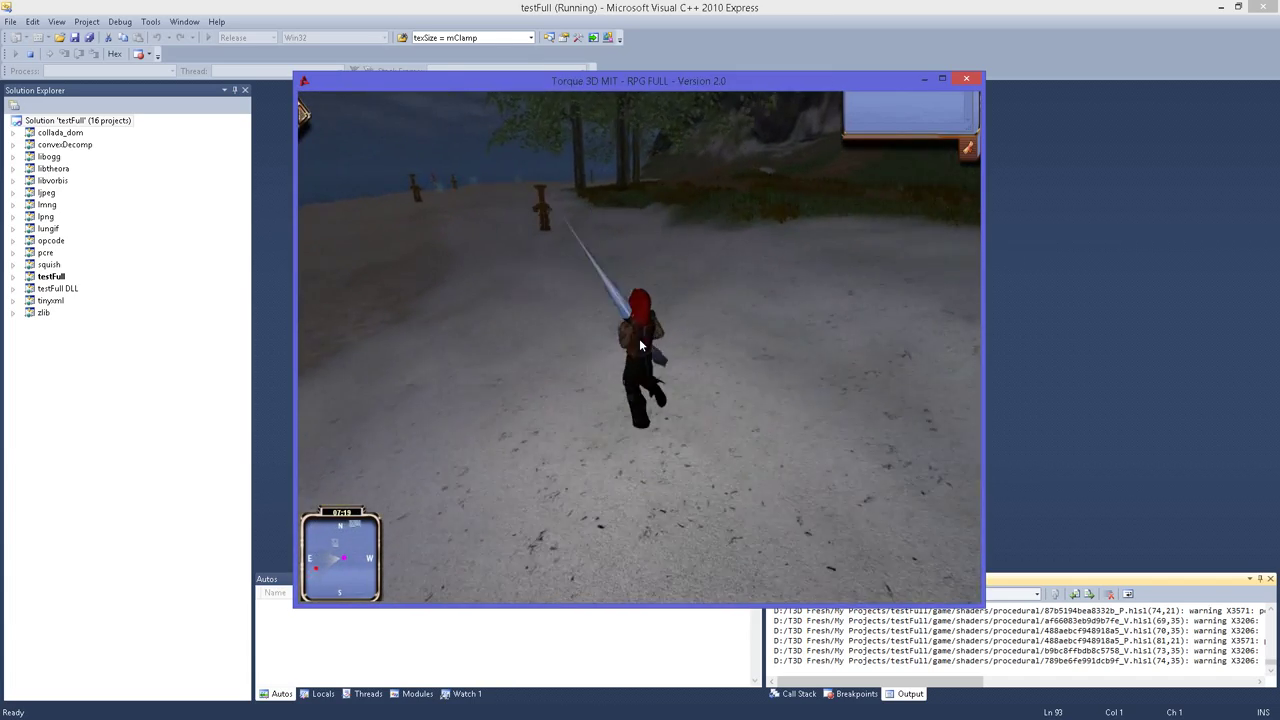
key(w)
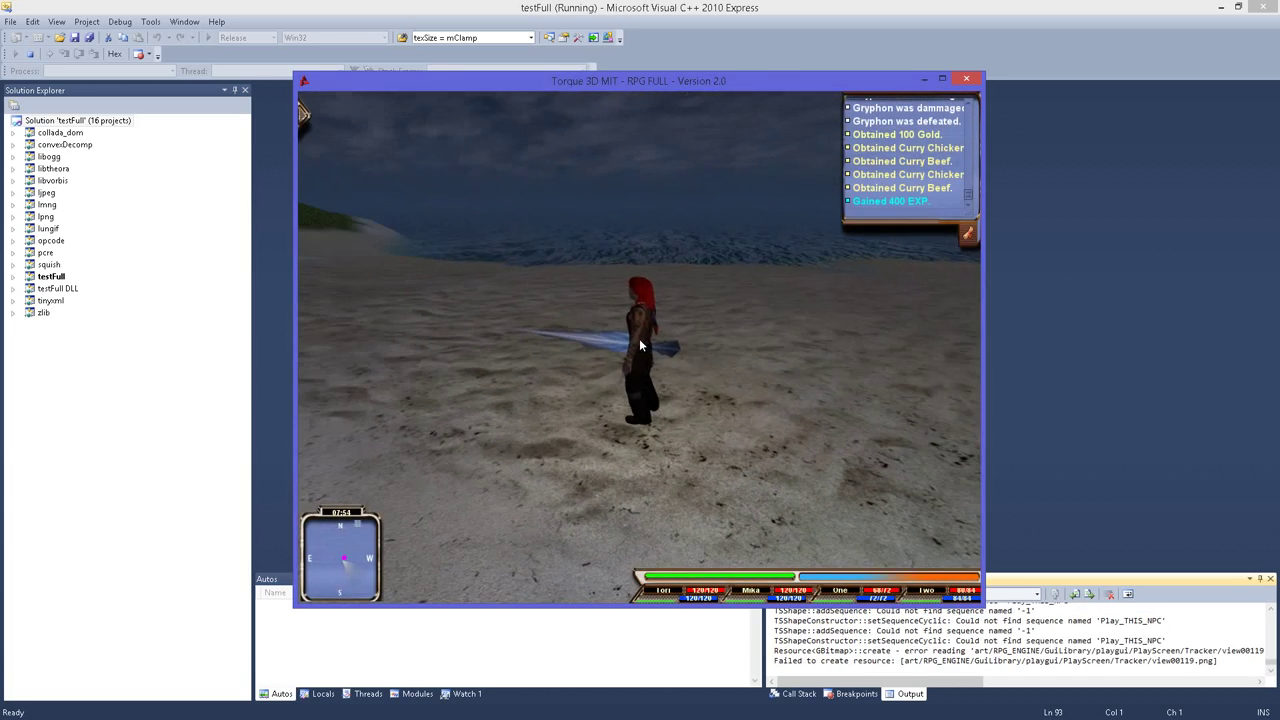
Step: Run with the character from the beach back along the dirt path beside the pond to the villagers
key(w)
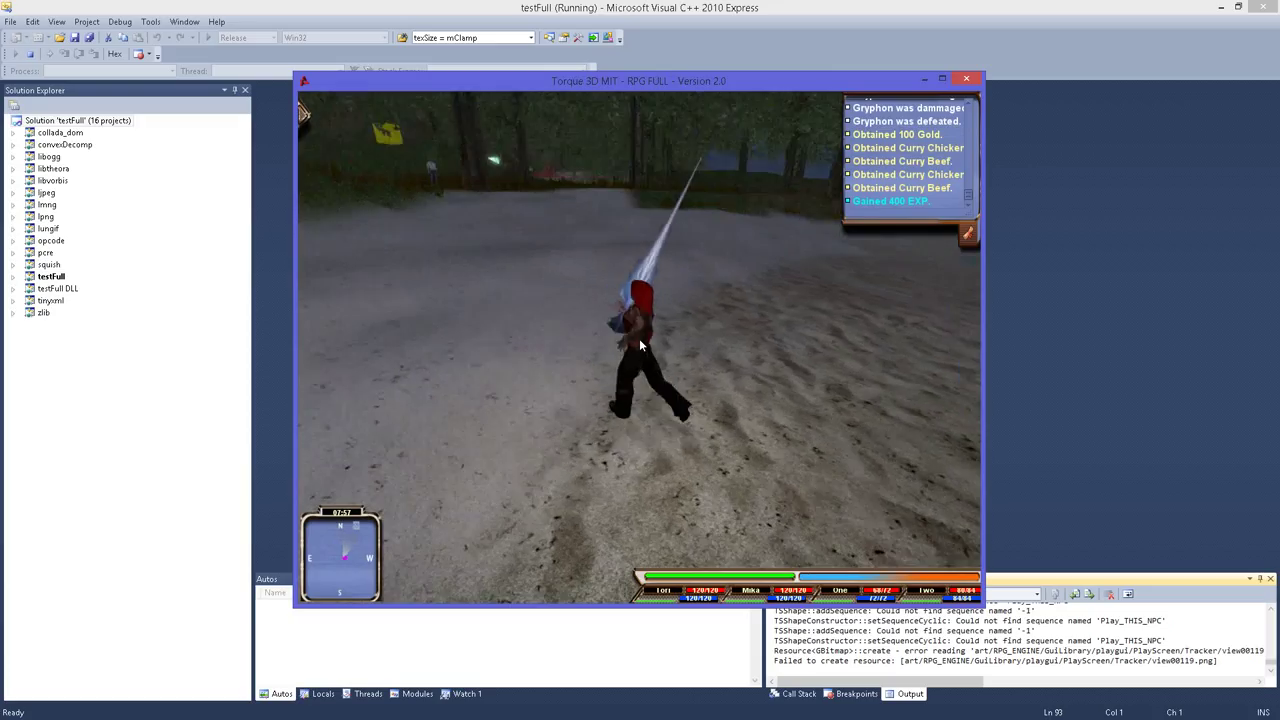
key(w)
key(w)
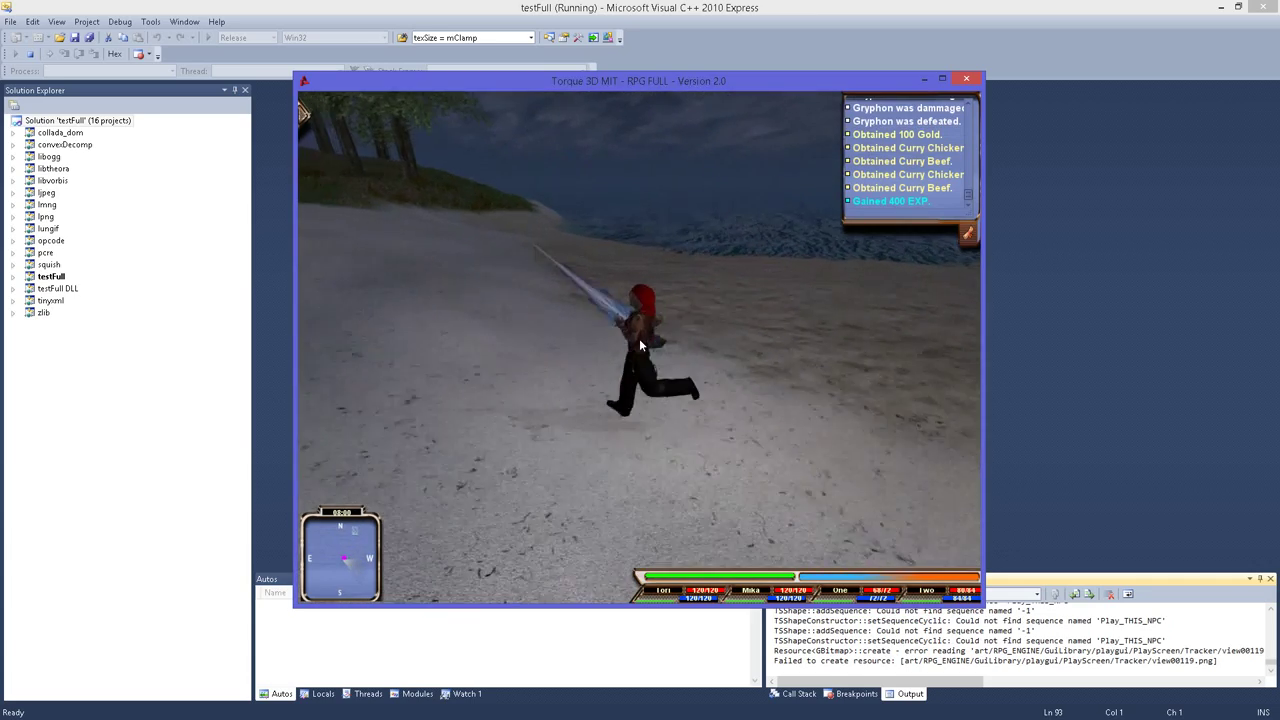
key(w)
key(w)
key(w)
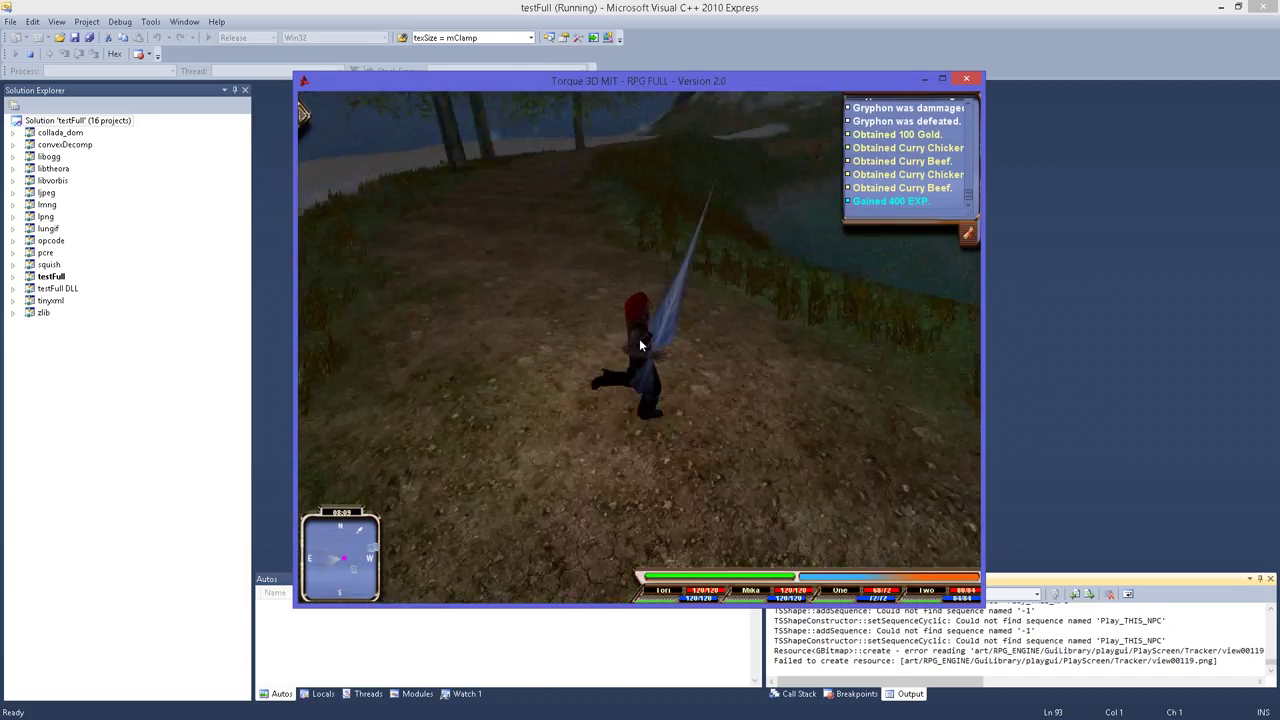
key(w)
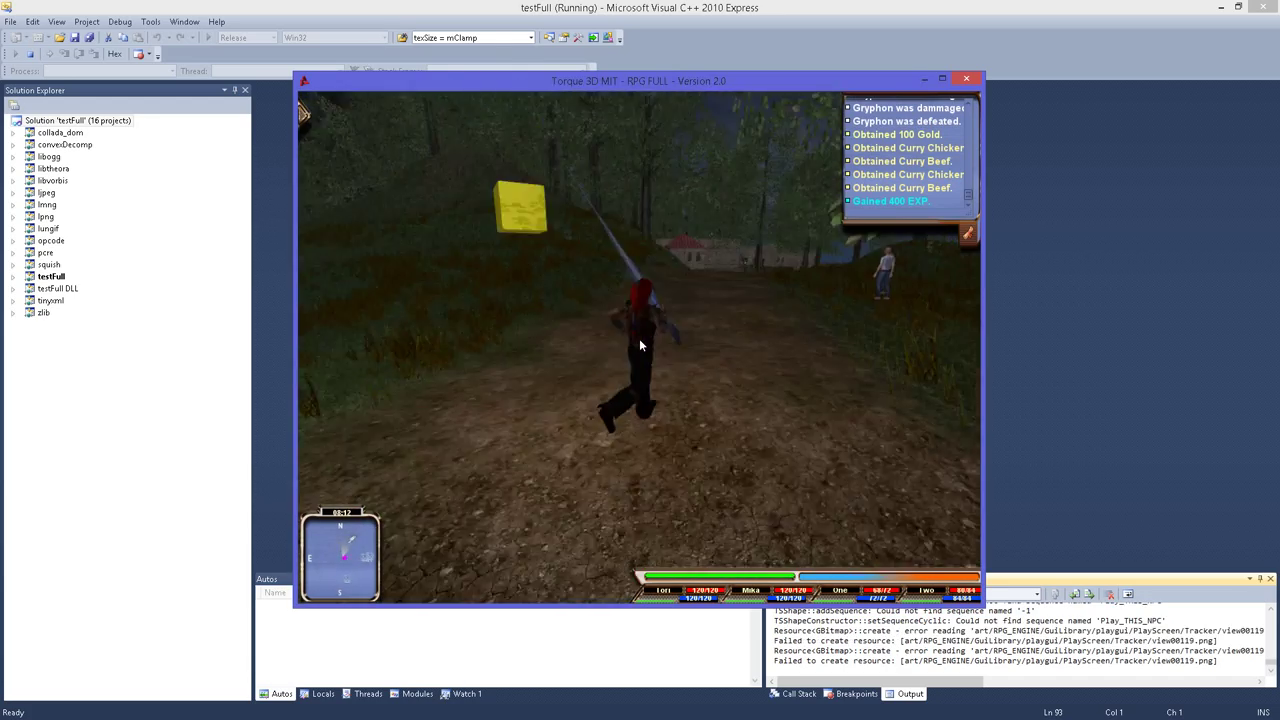
key(w)
key(a)
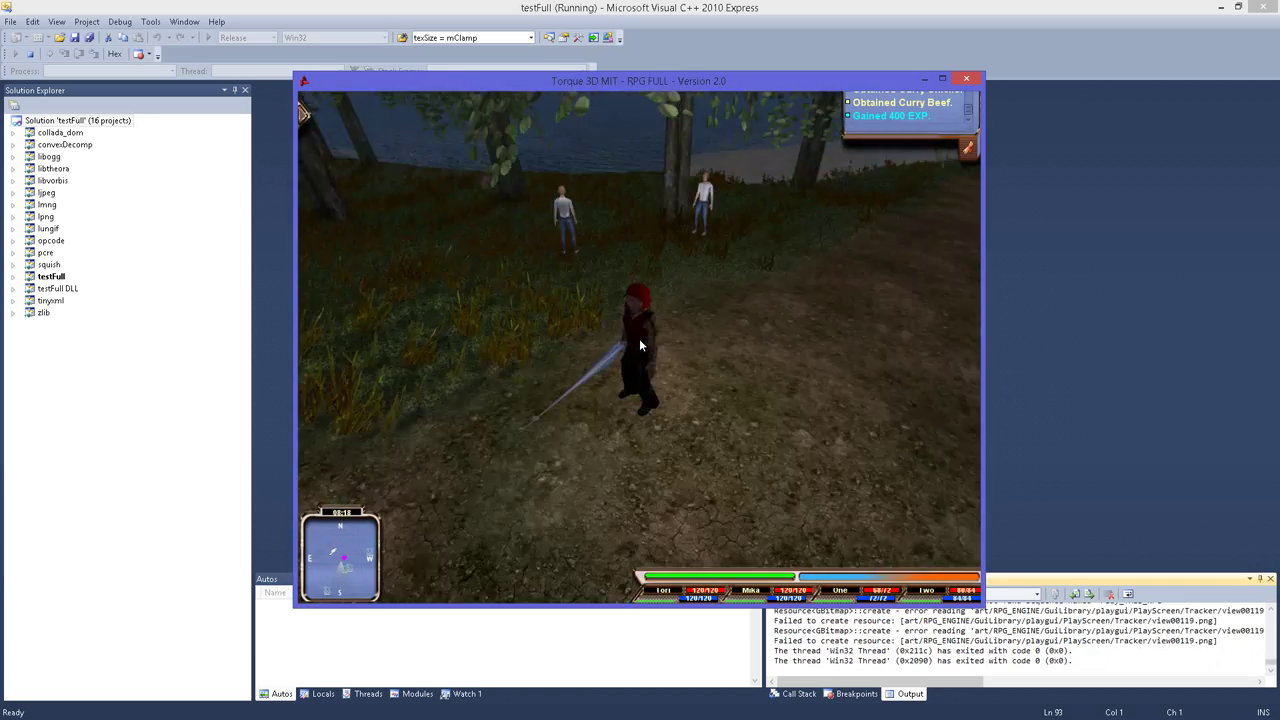
Step: Explore the dirt path around the yellow cube on foot and run into the grass near the pond
key(w)
key(w)
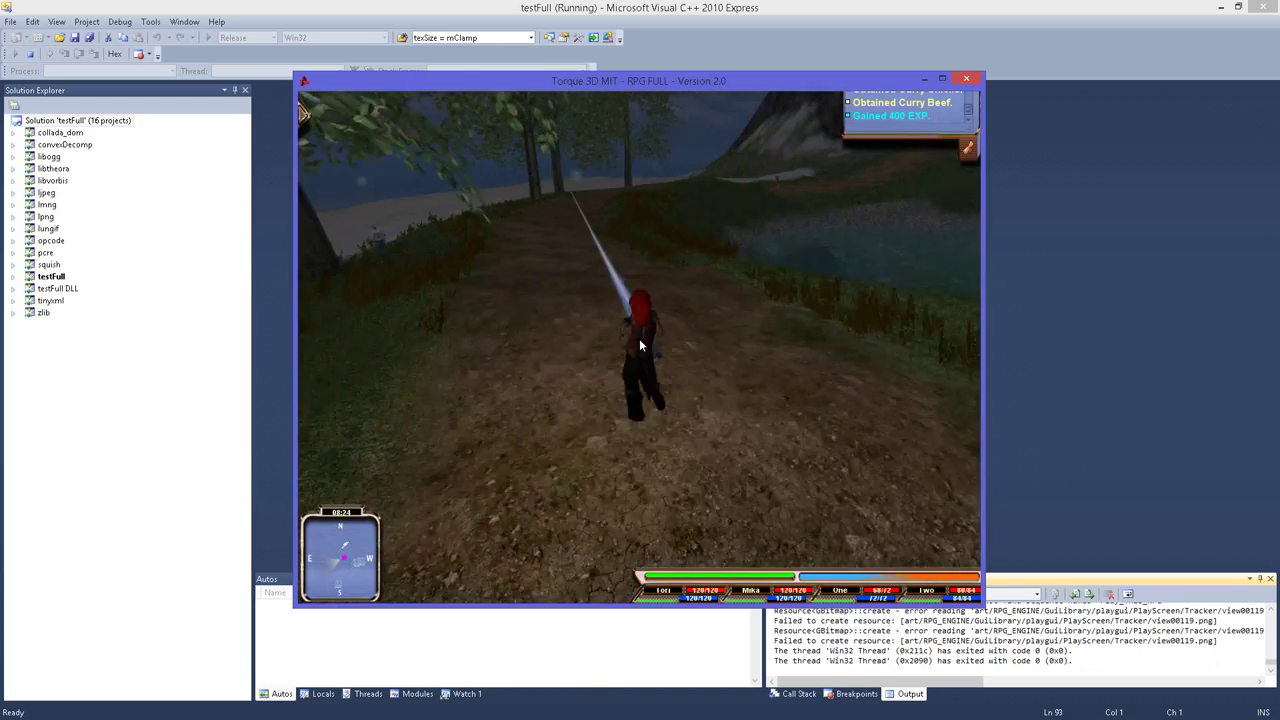
key(w)
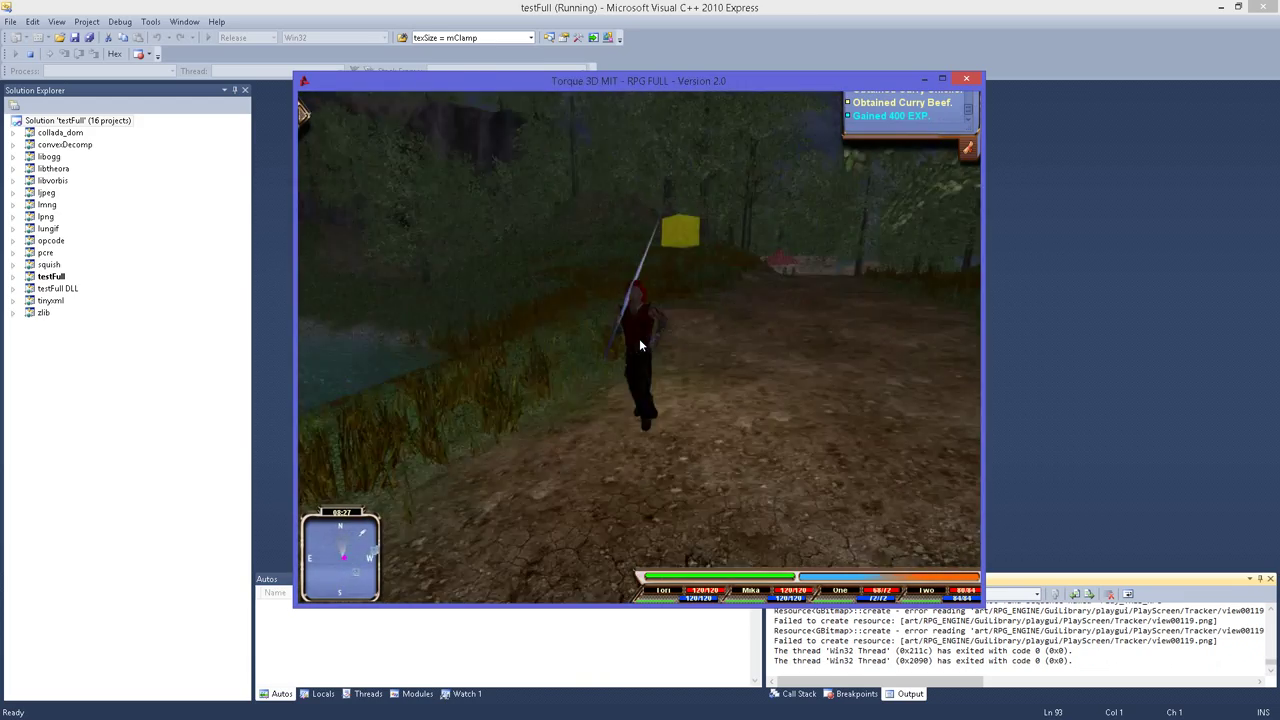
key(d)
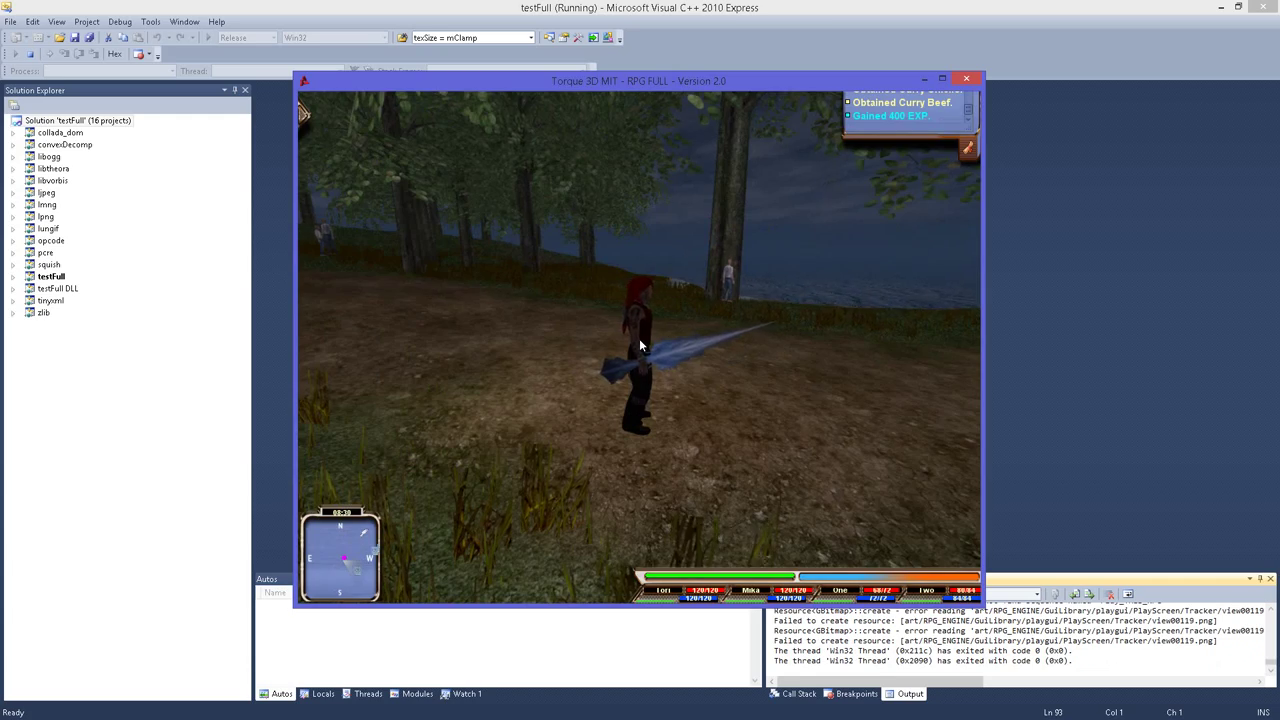
key(w)
key(w)
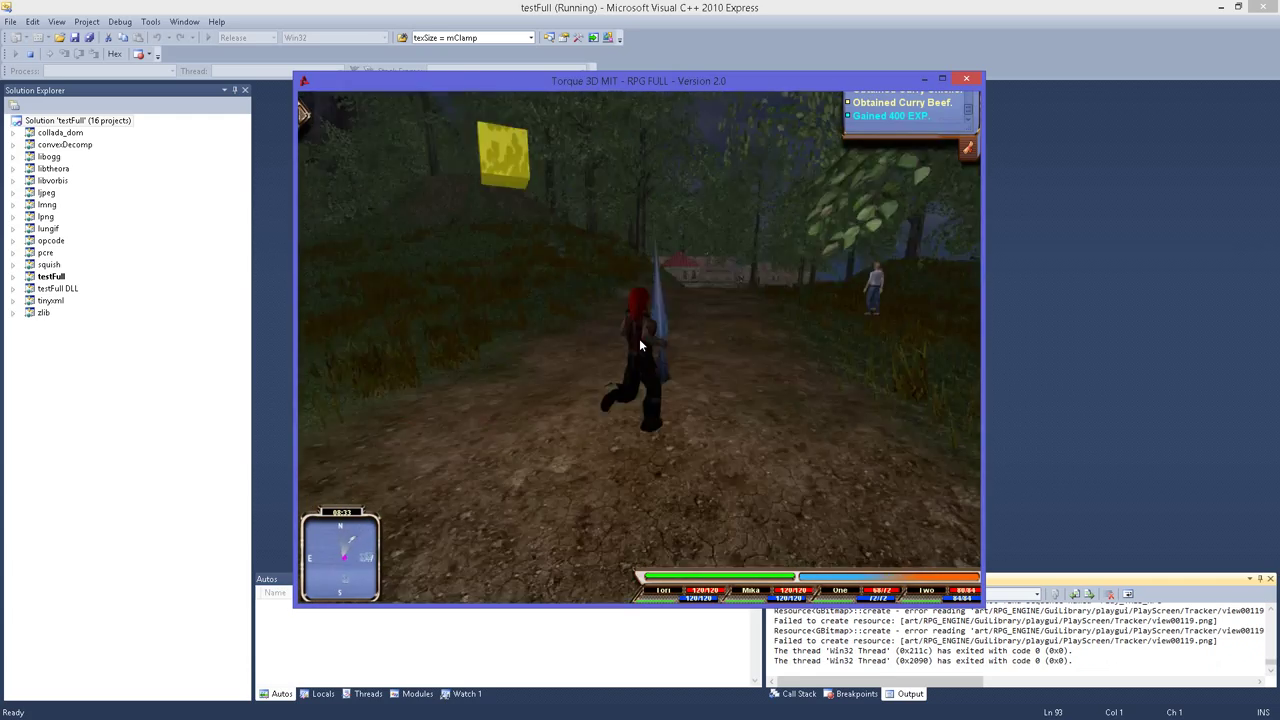
key(w)
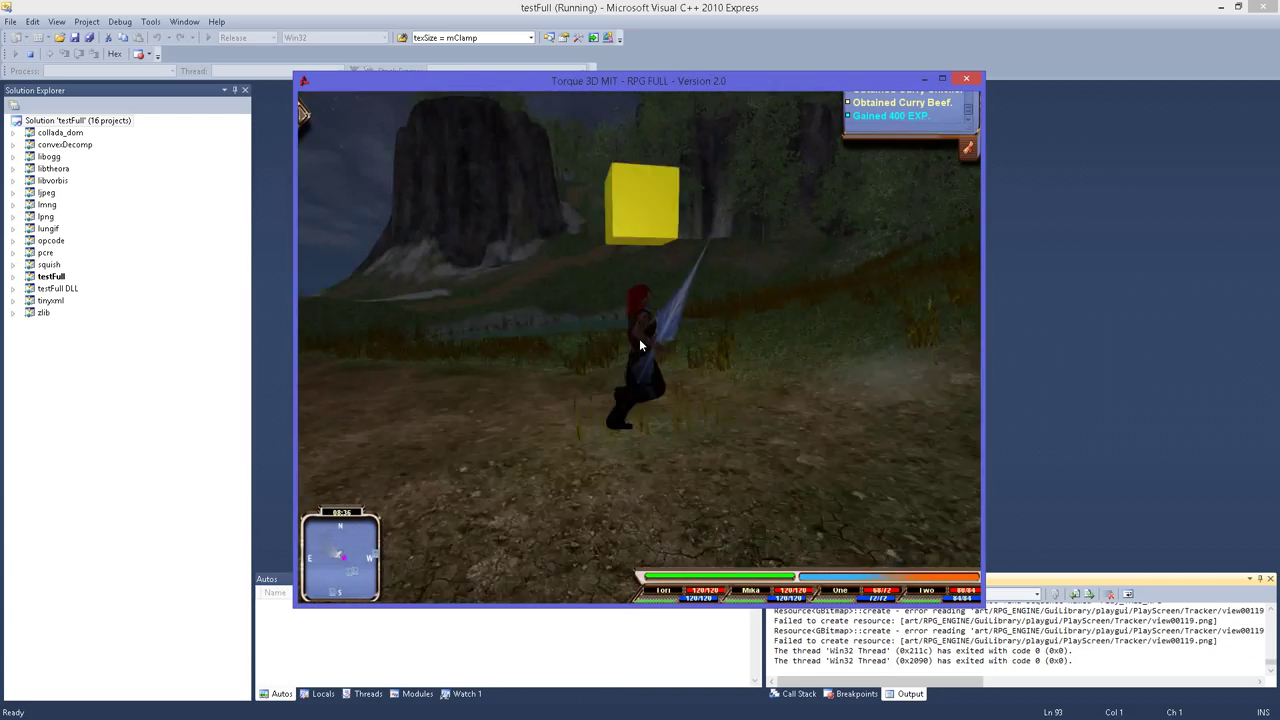
key(w)
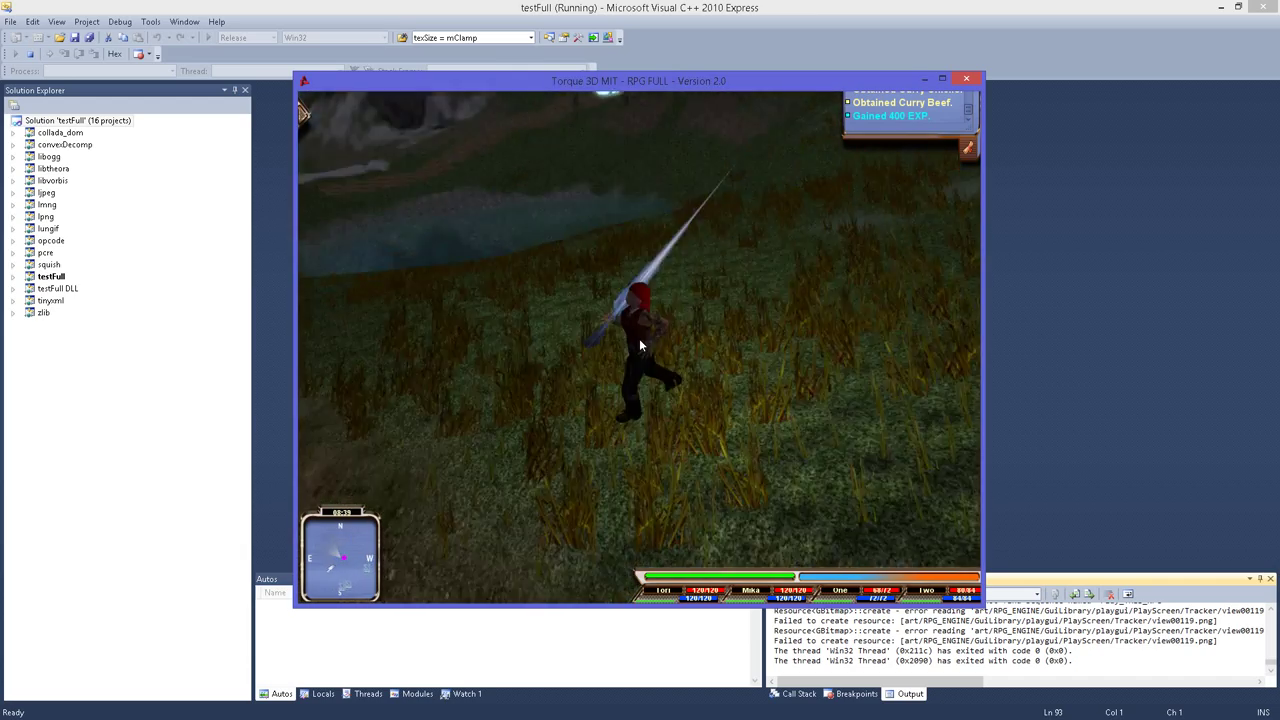
Step: Ride the hover vehicle along the path past the villagers, dismount, and run through the grass toward the pond
key(m)
key(w)
key(w)
key(d)
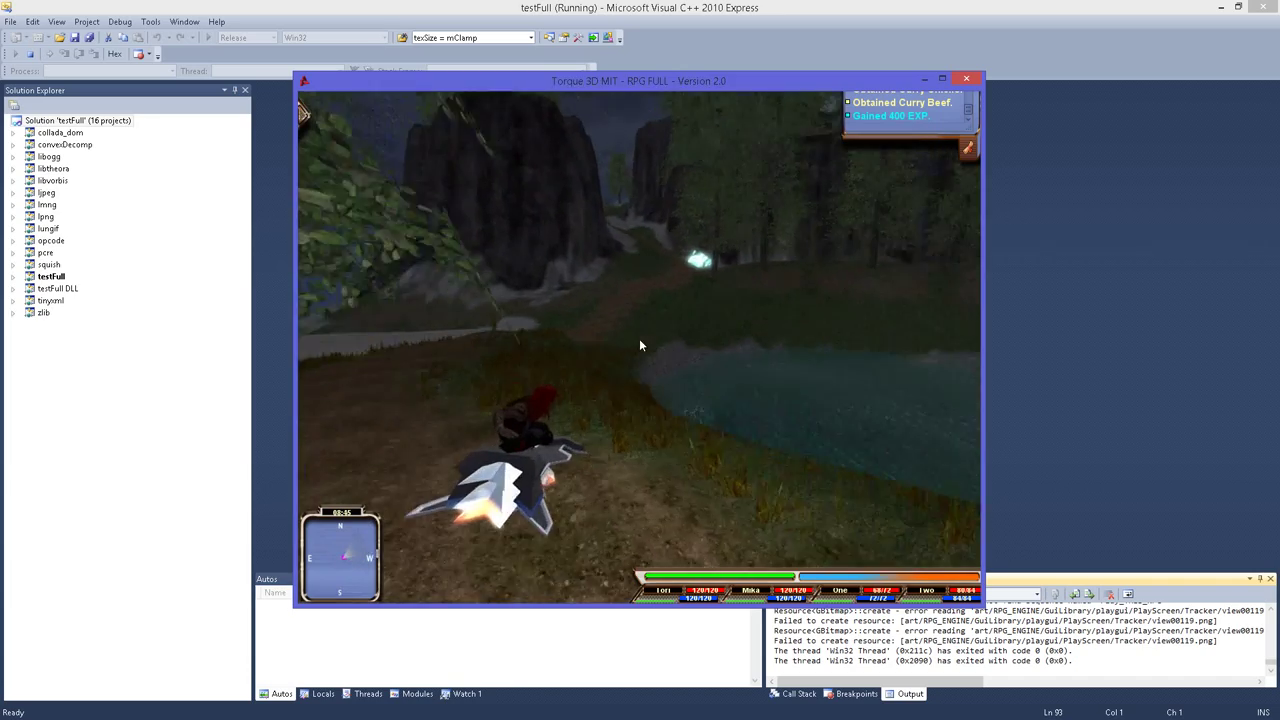
key(a)
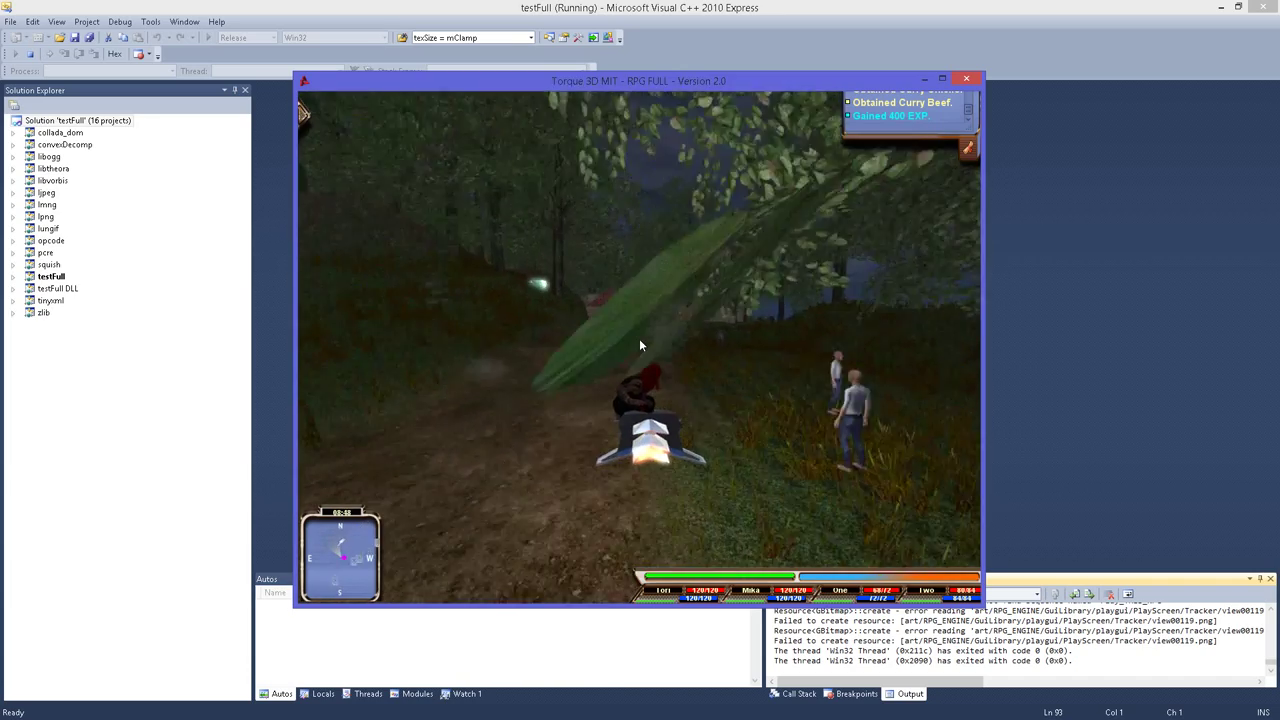
key(space)
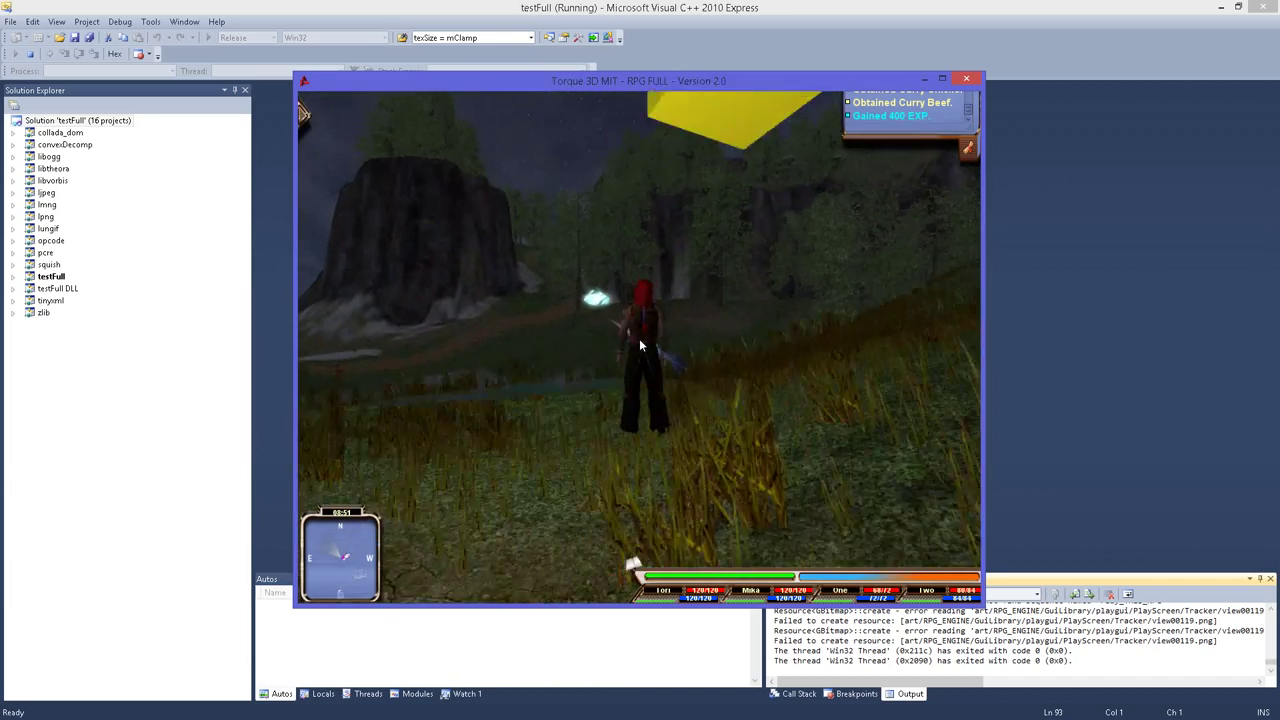
key(w)
key(w)
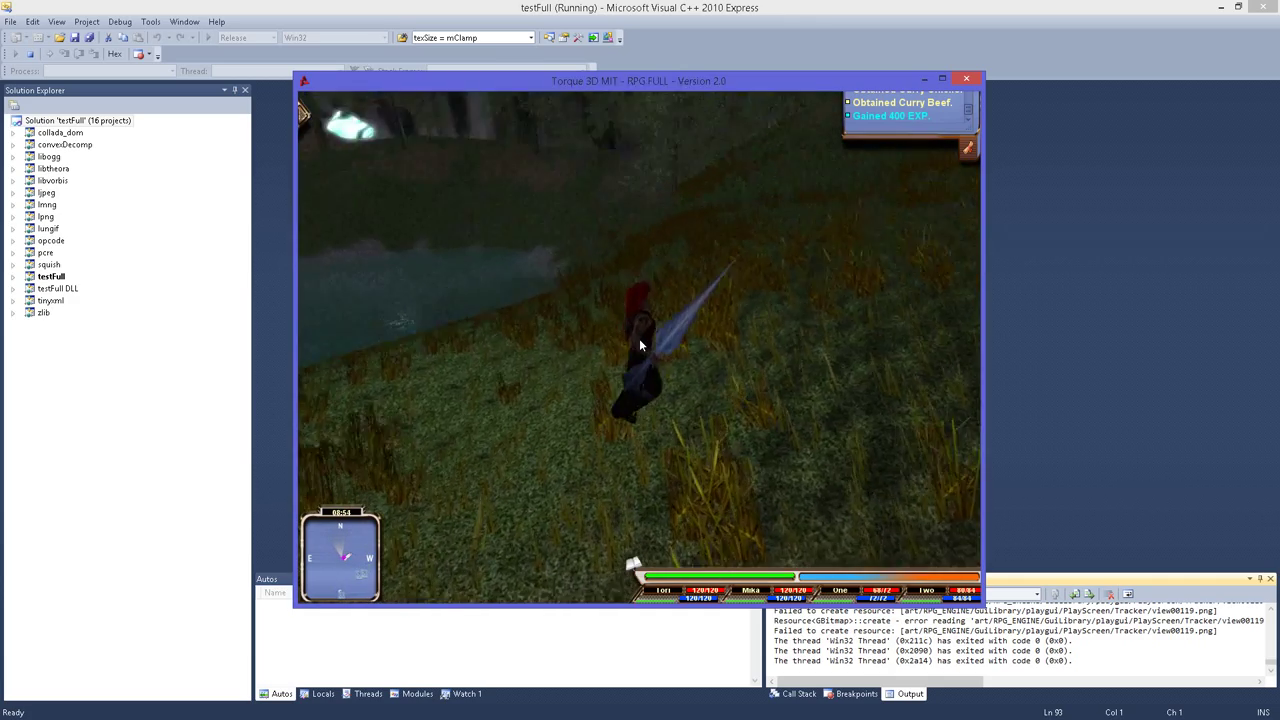
Step: Run through the grass to the yellow cube and save the game in slot 2 and slot 3
key(w)
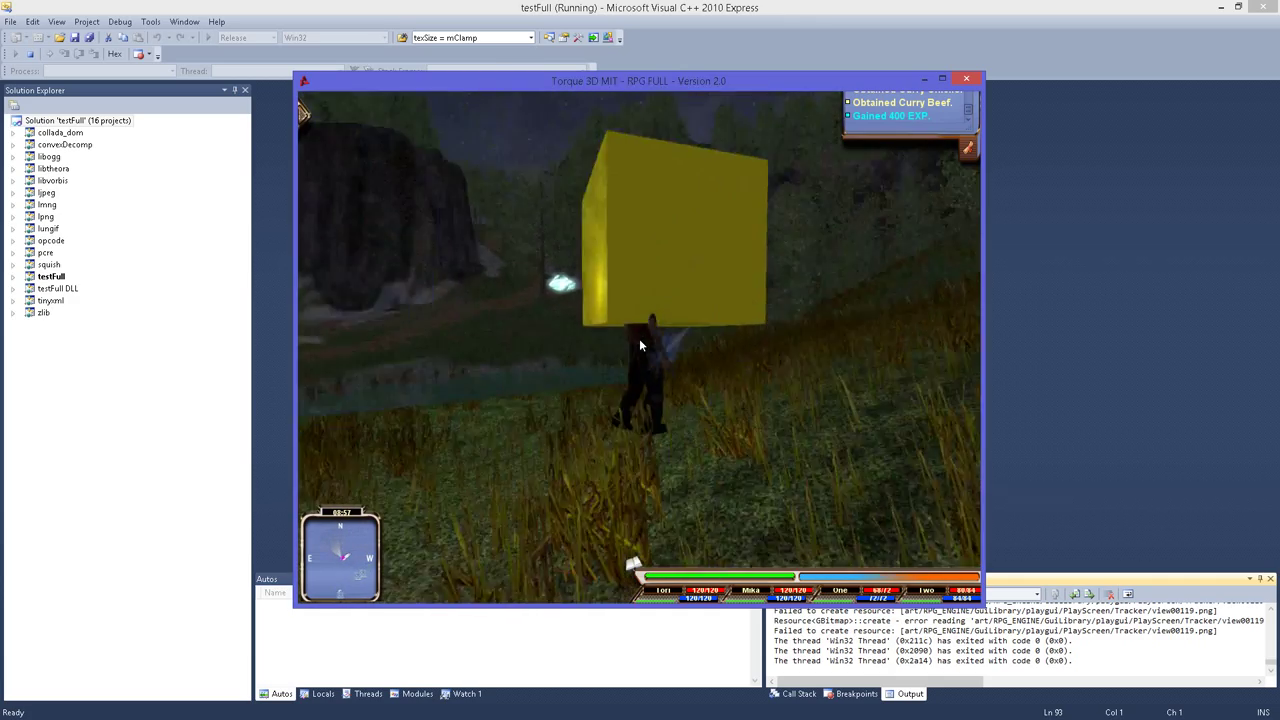
key(s)
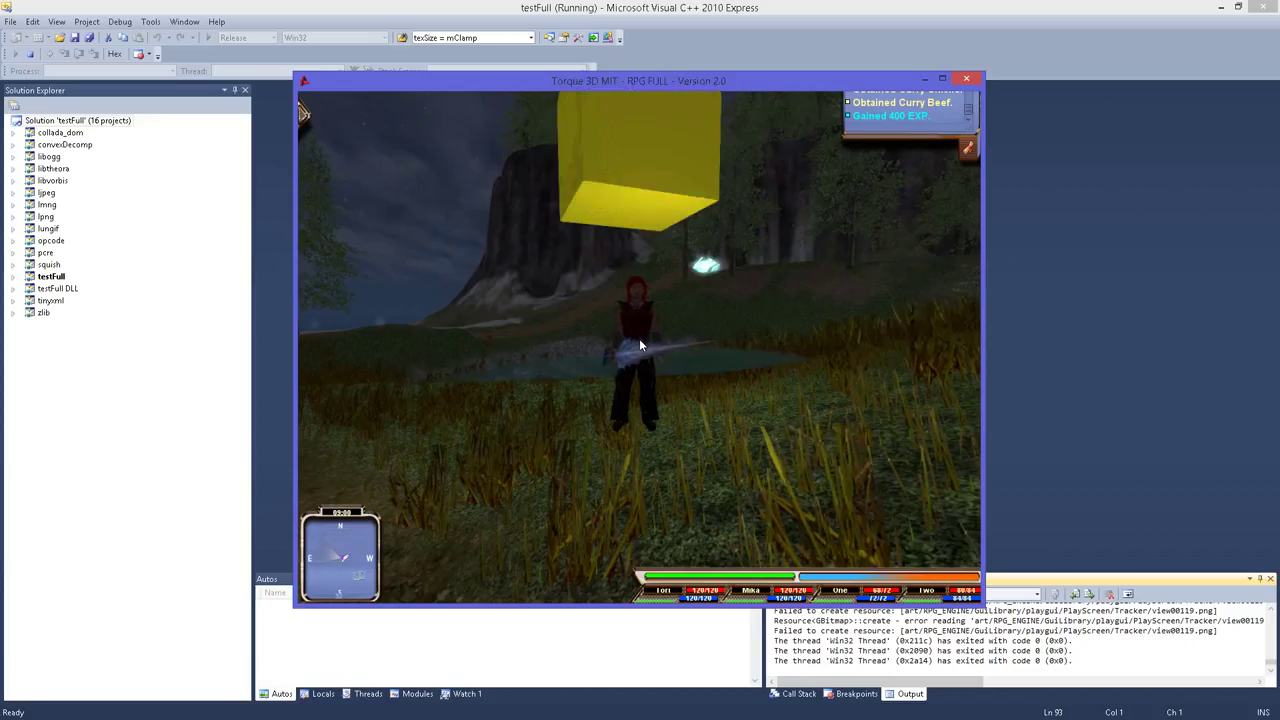
key(Return)
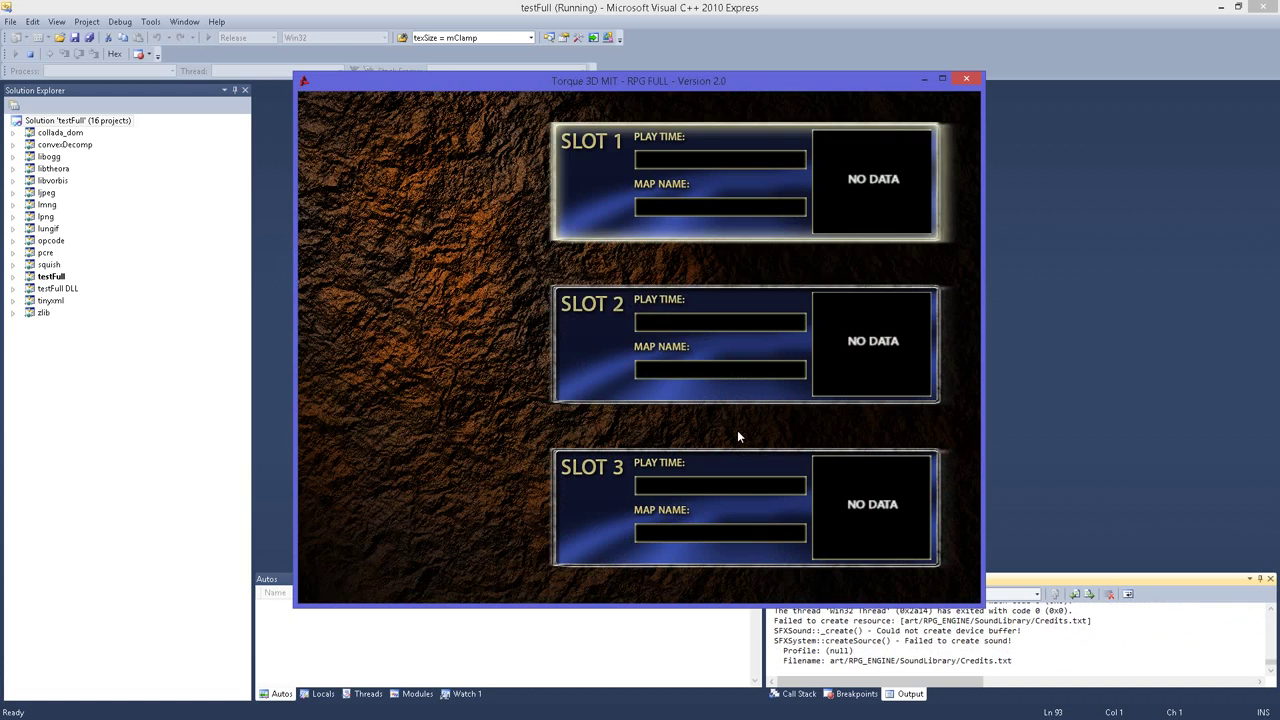
key(Down)
key(Up)
key(Down)
key(Return)
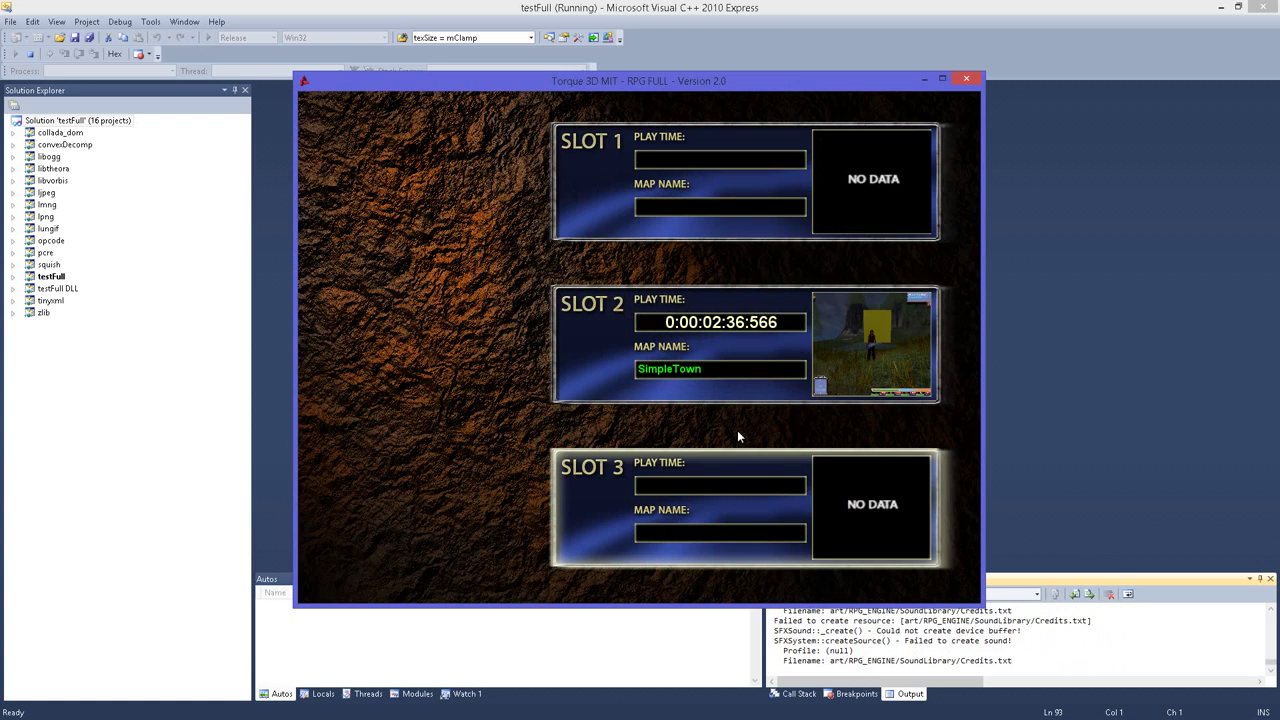
key(Return)
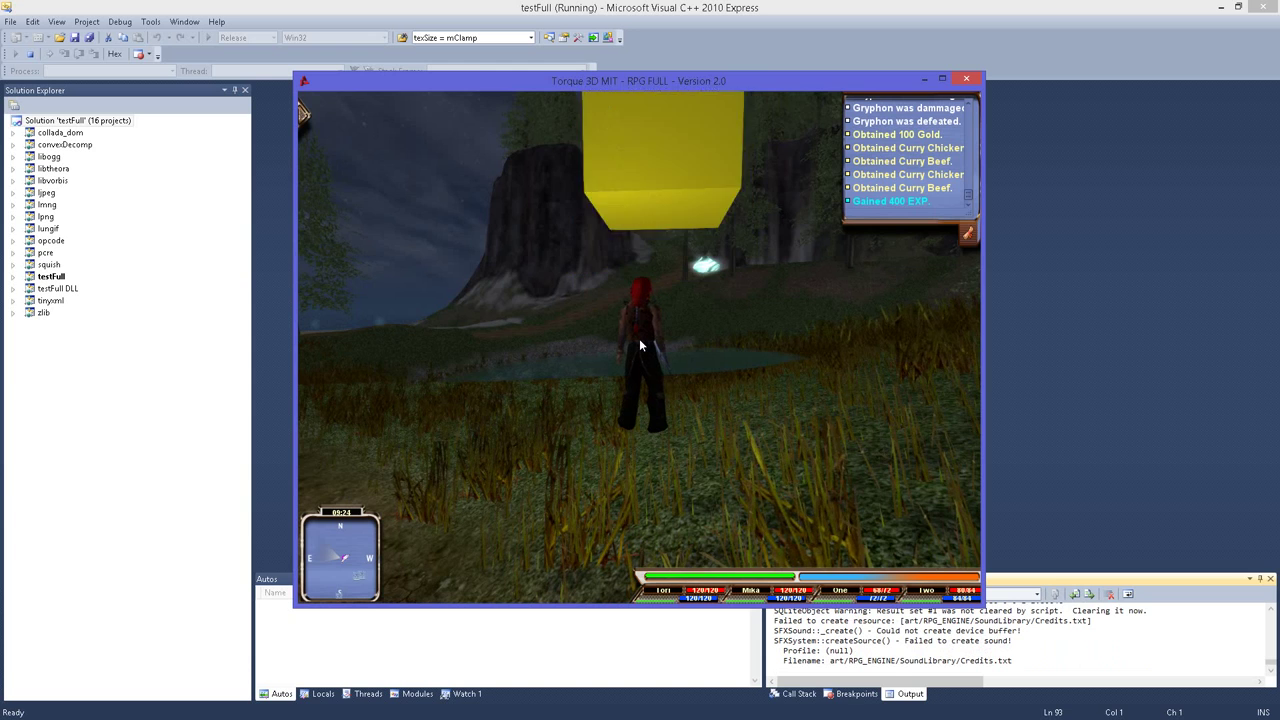
Step: Reopen the save slot screen, look through the three slots, and return to the game
key(Escape)
key(Up)
key(Up)
key(Up)
key(Up)
key(Up)
key(Up)
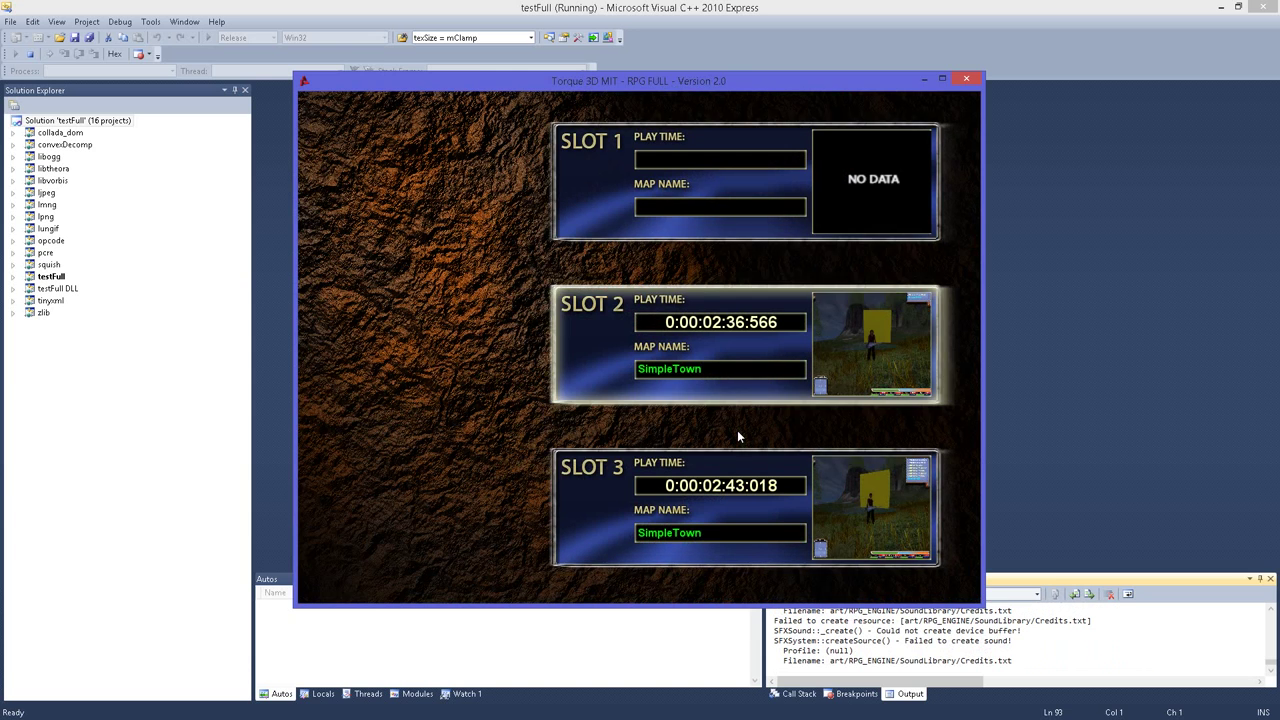
key(Escape)
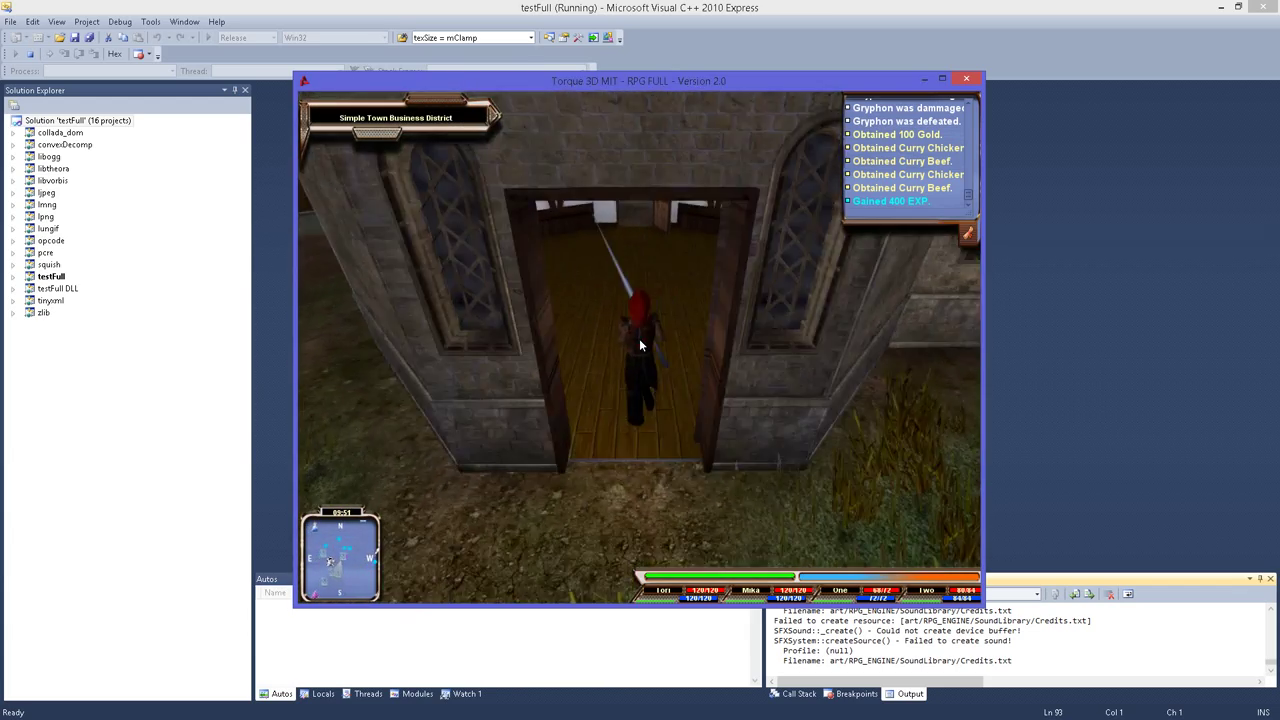
Step: Enter the Business District shop, talk to the Store Owner, view the purchase options for the Rusted Suit, and leave without buying
key(w)
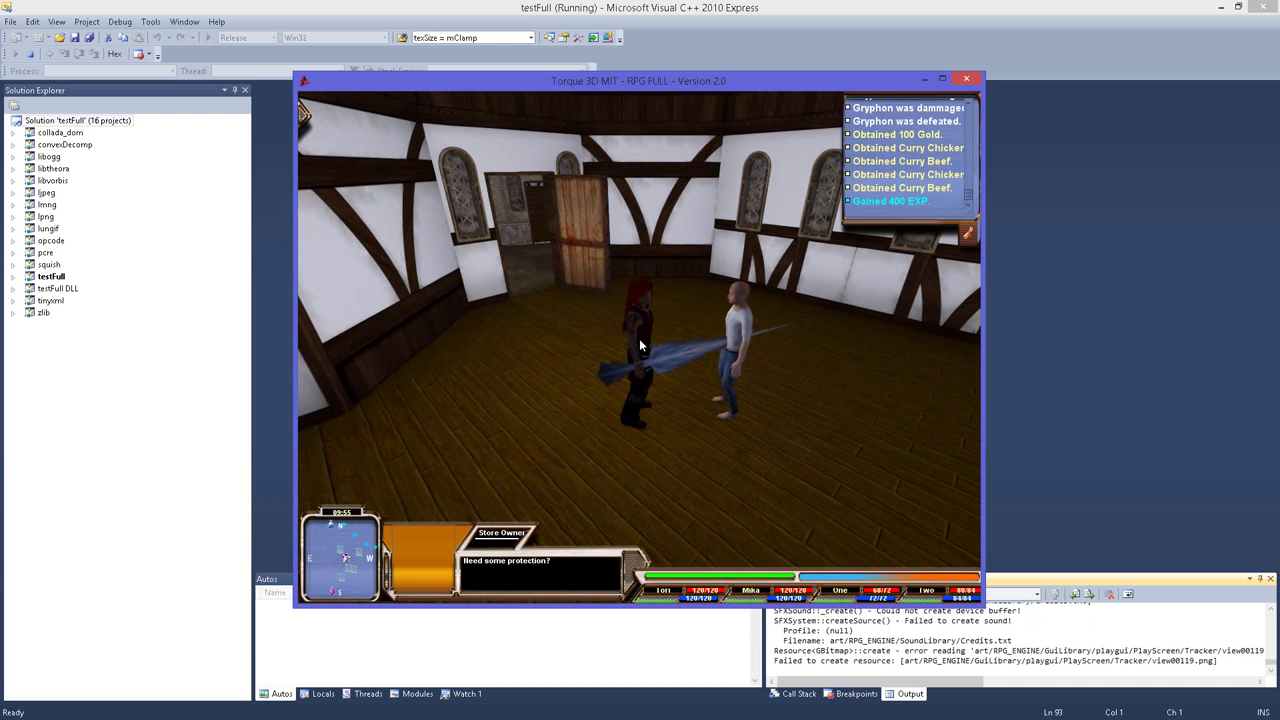
click(738, 436)
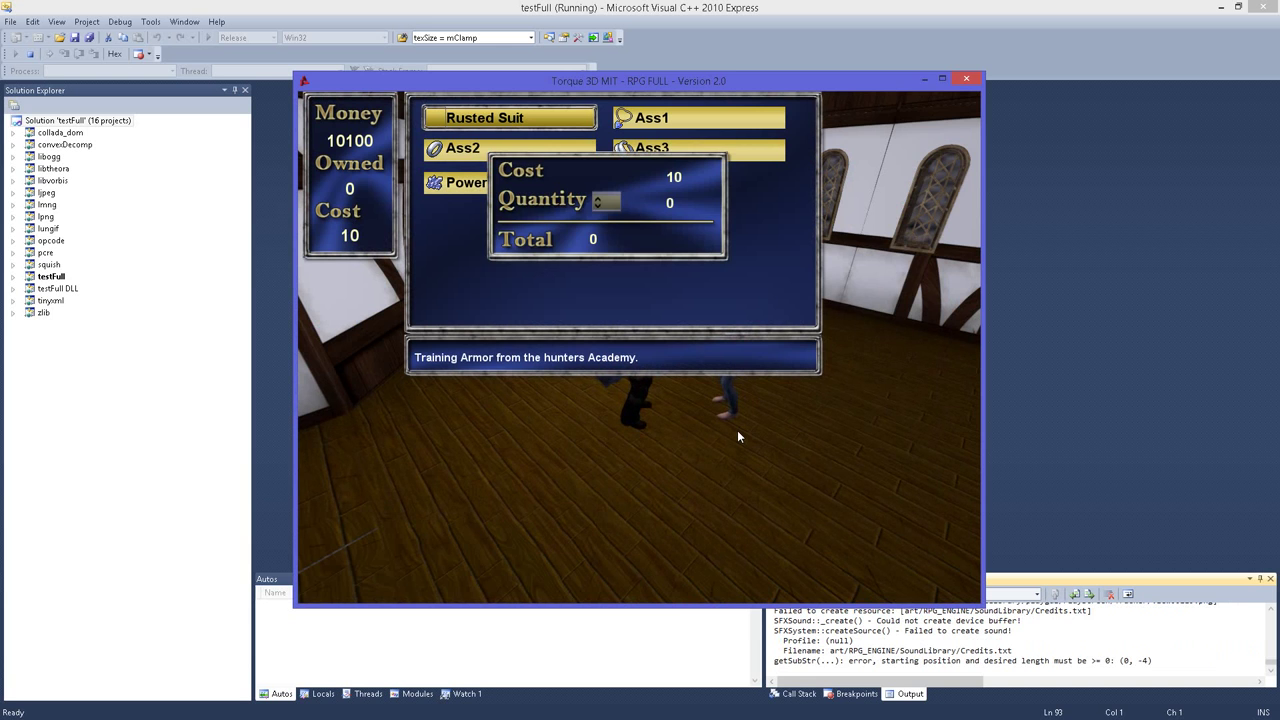
key(Escape)
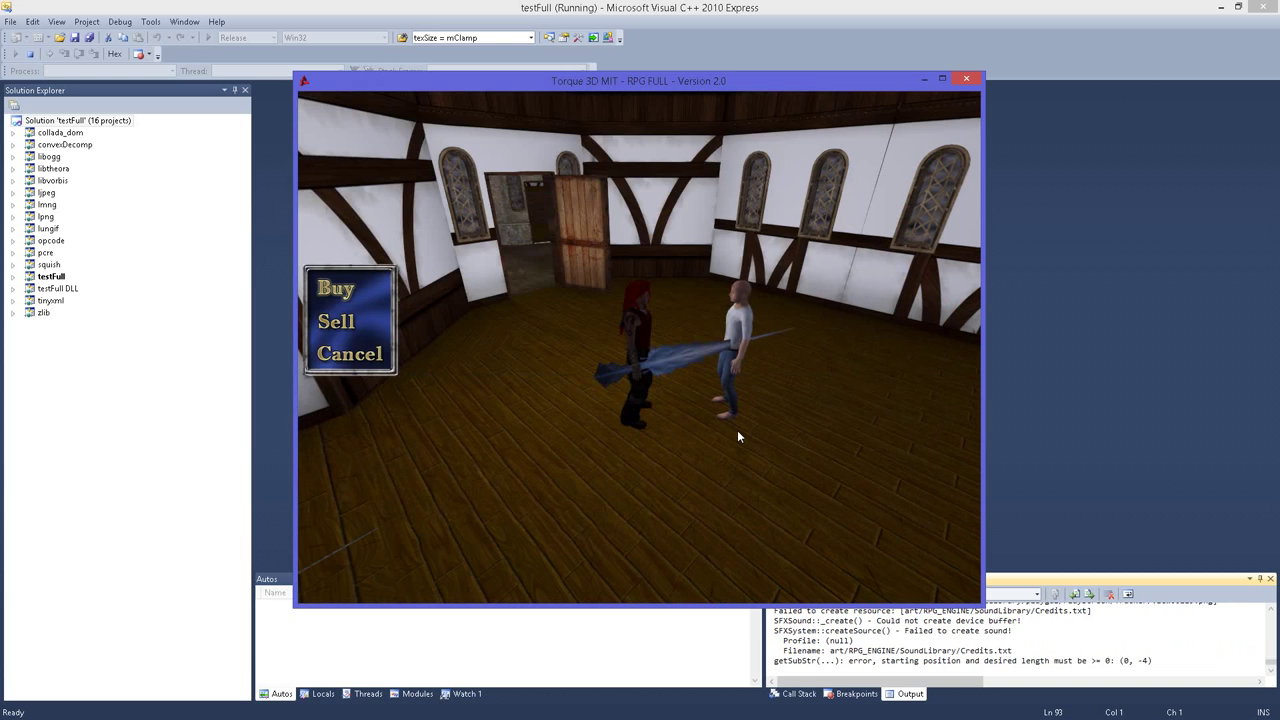
key(Escape)
Step: Run out of the shop and explore the cobbled street and stone buildings of the town on foot
key(w)
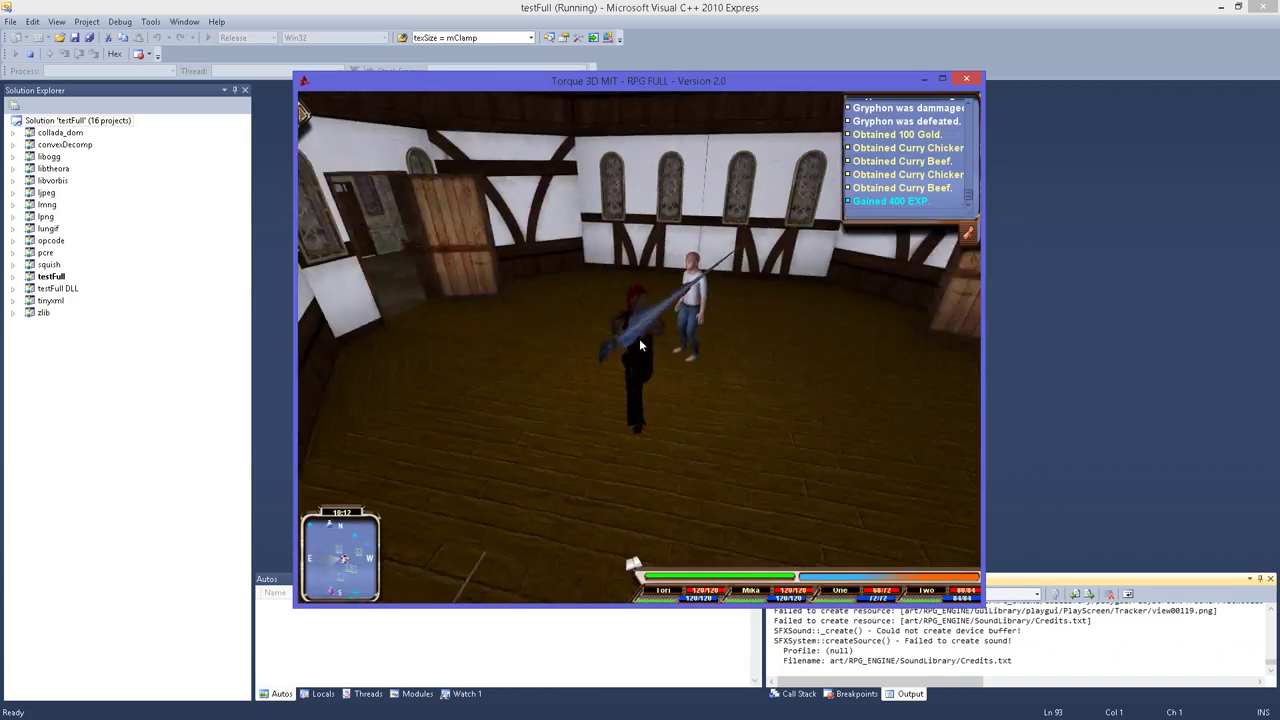
key(w)
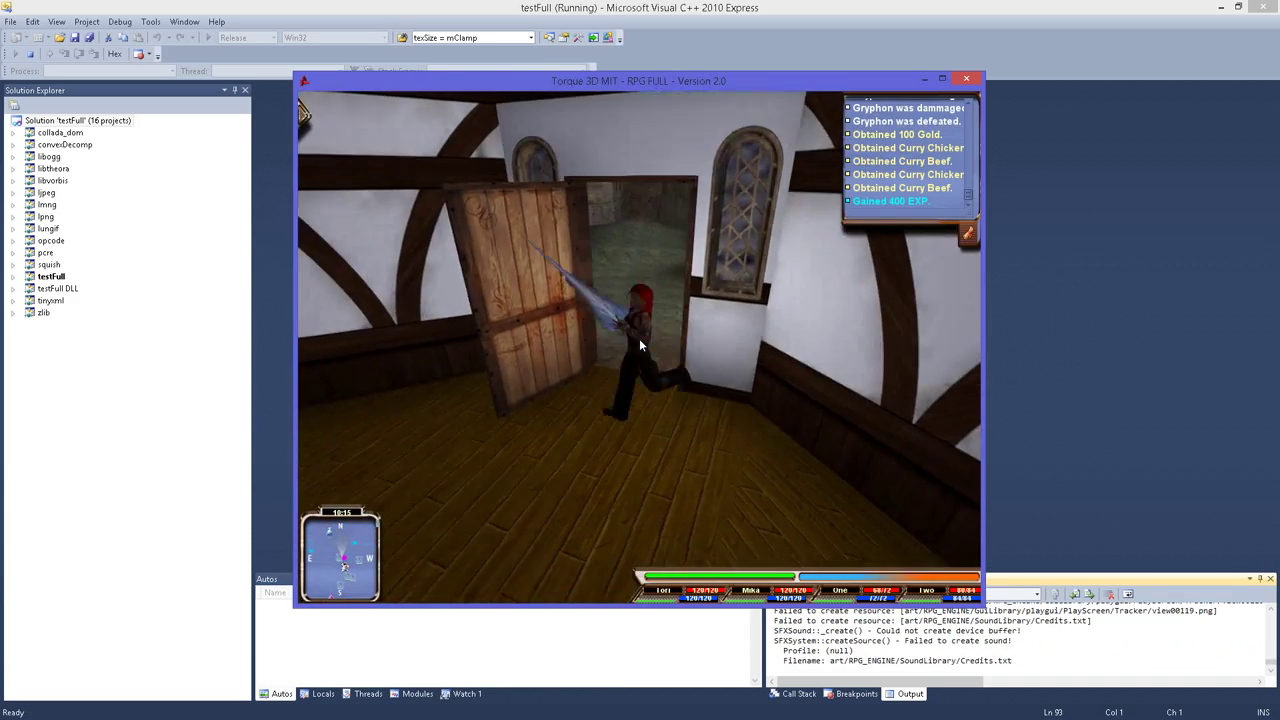
key(w)
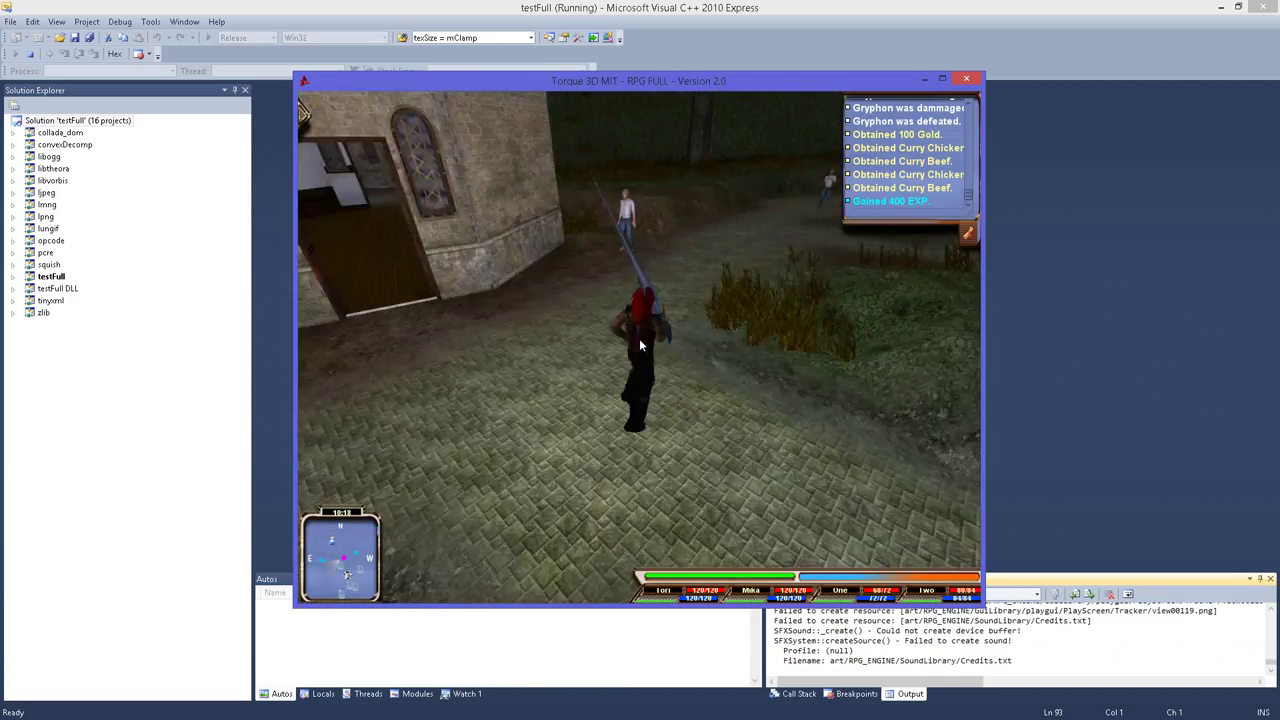
key(w)
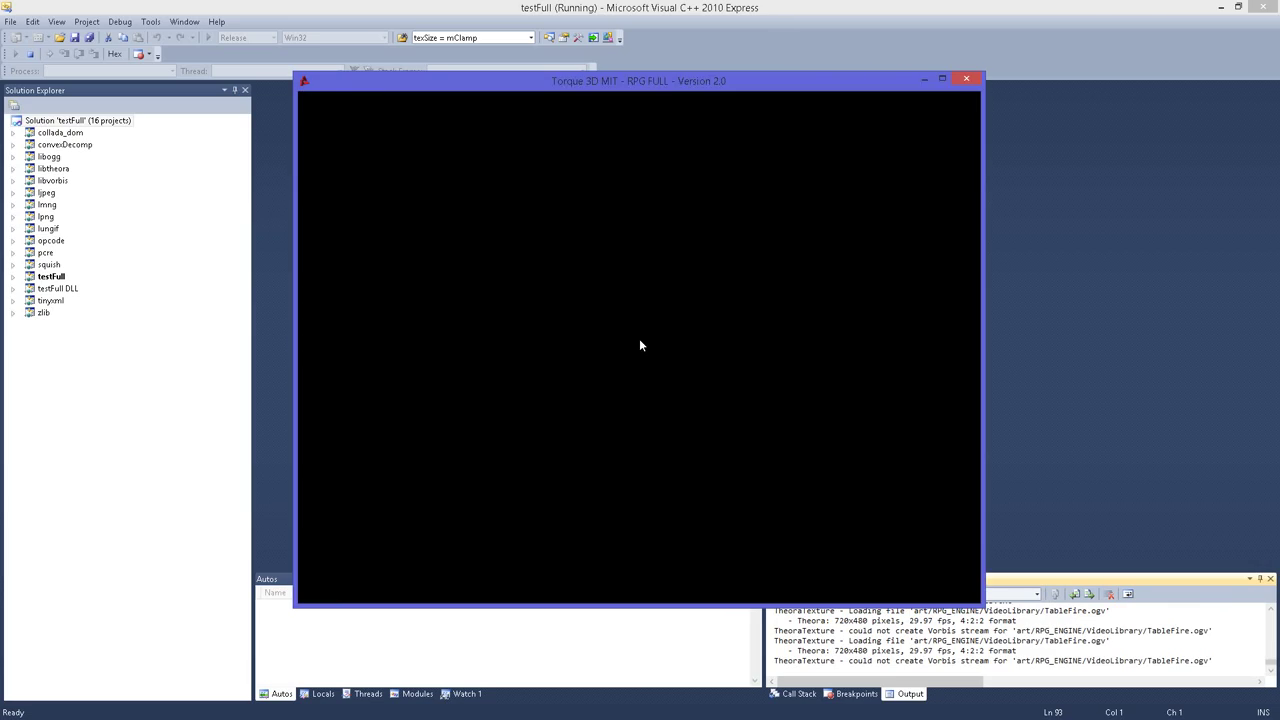
key(w)
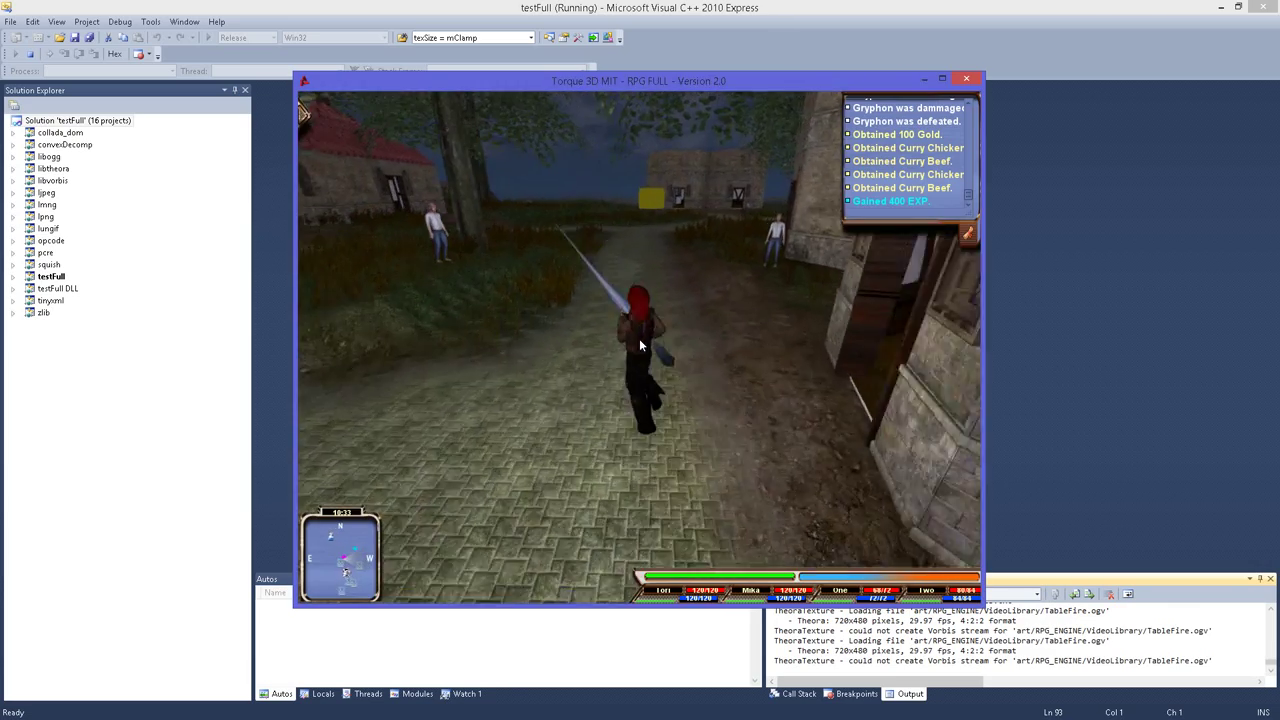
key(w)
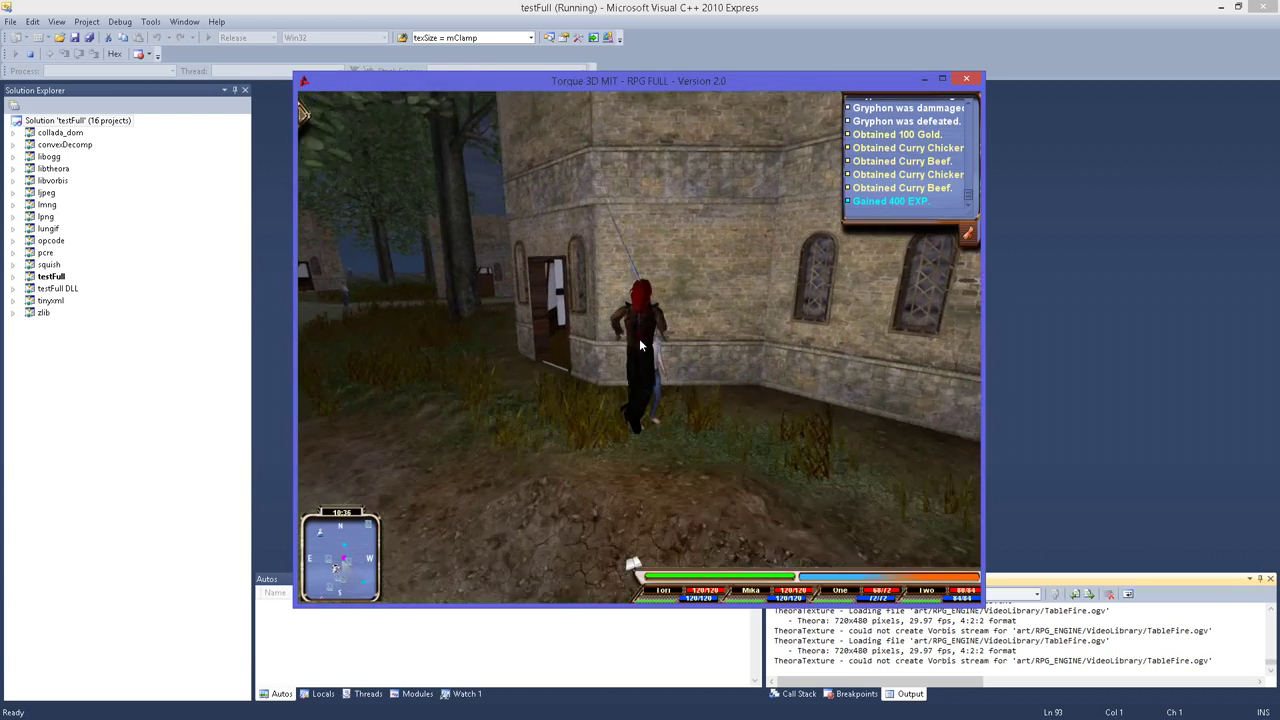
key(w)
key(s)
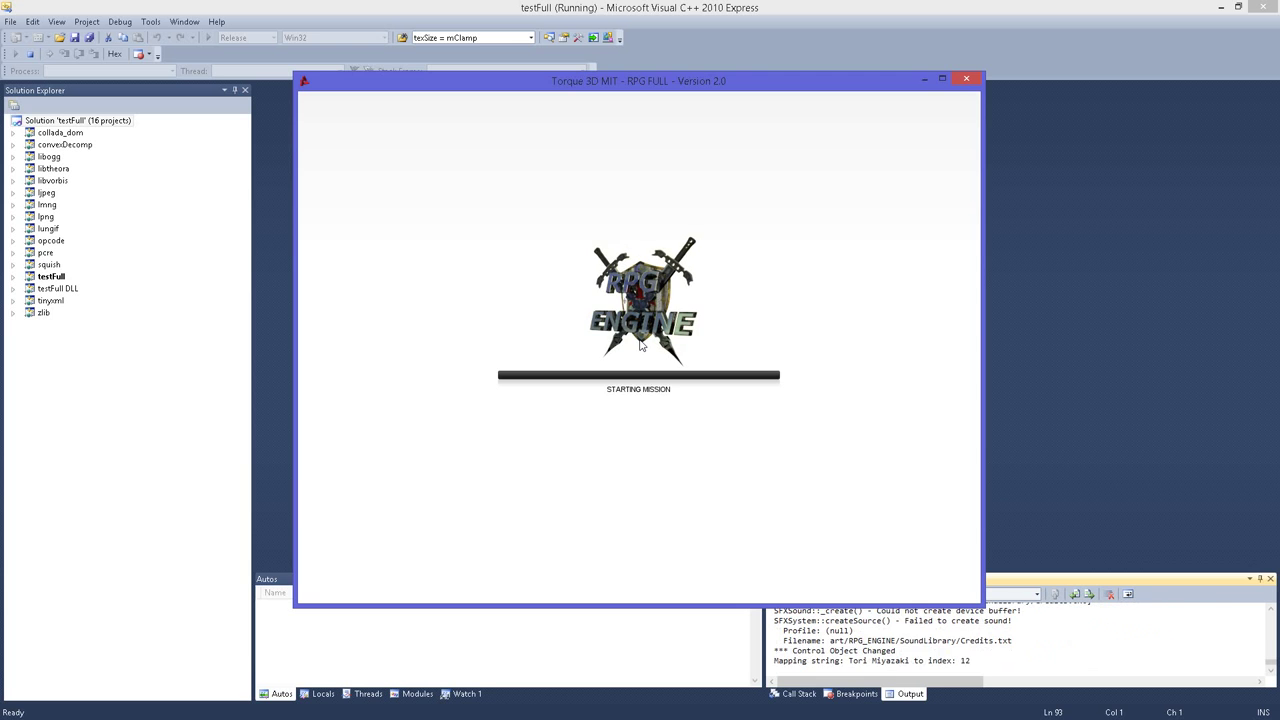
Step: Run across the brown terrain and ride the hover vehicle over the red ground to the stone wall below the houses
key(w)
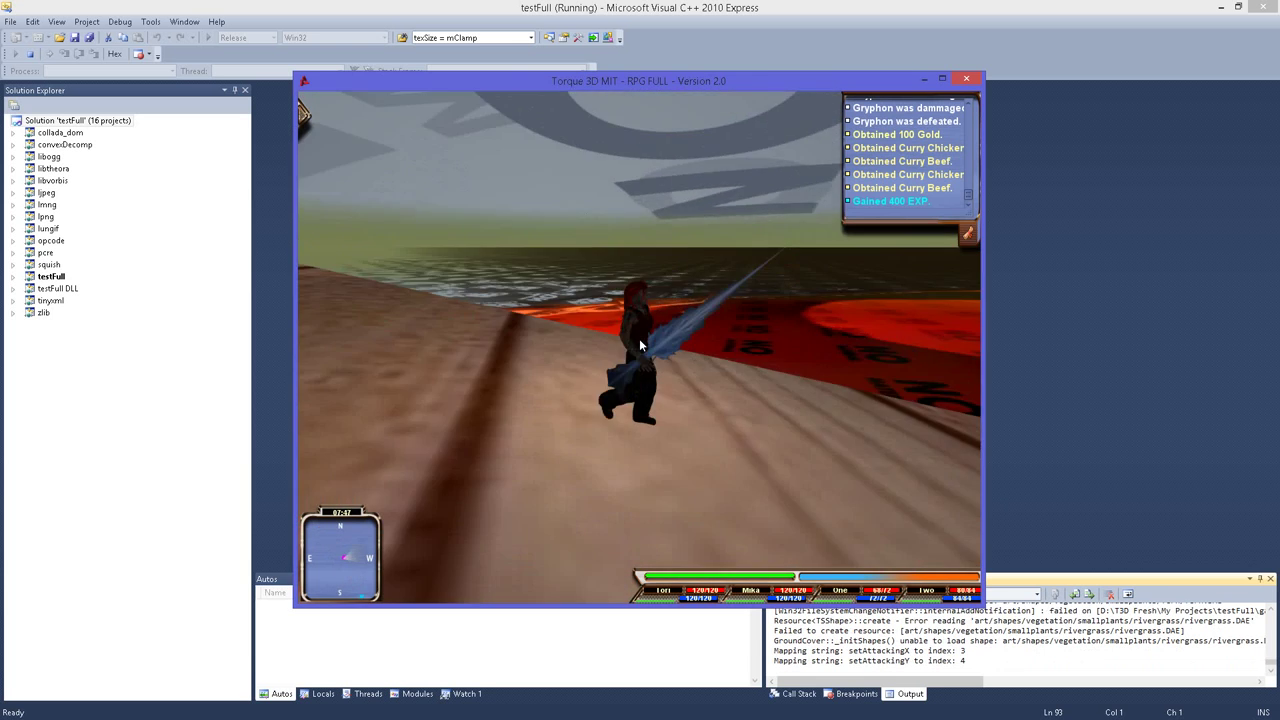
key(w)
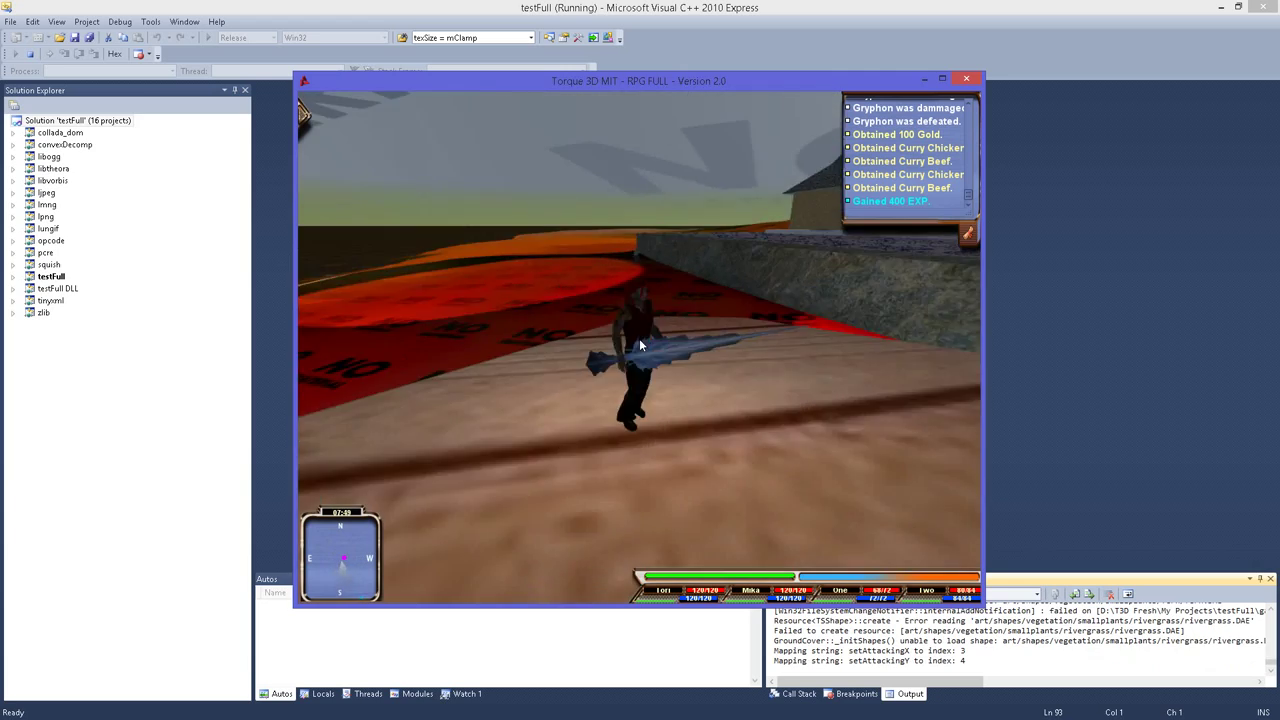
key(w)
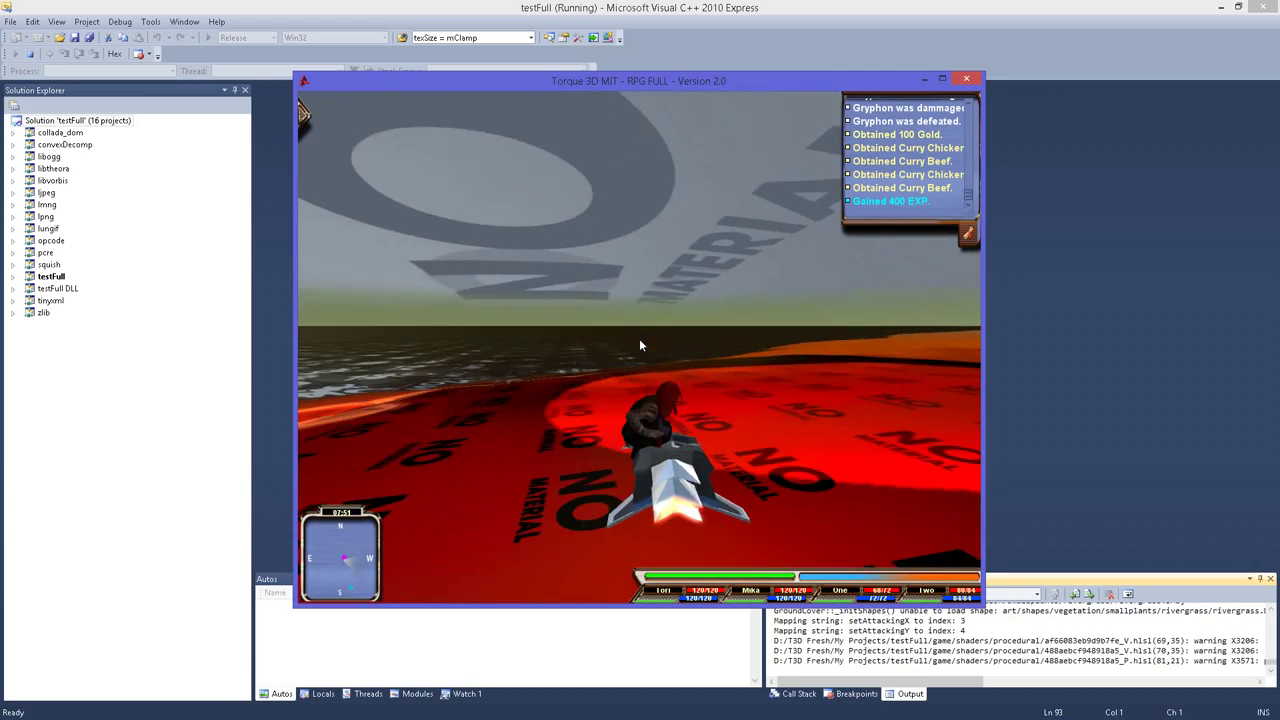
key(w)
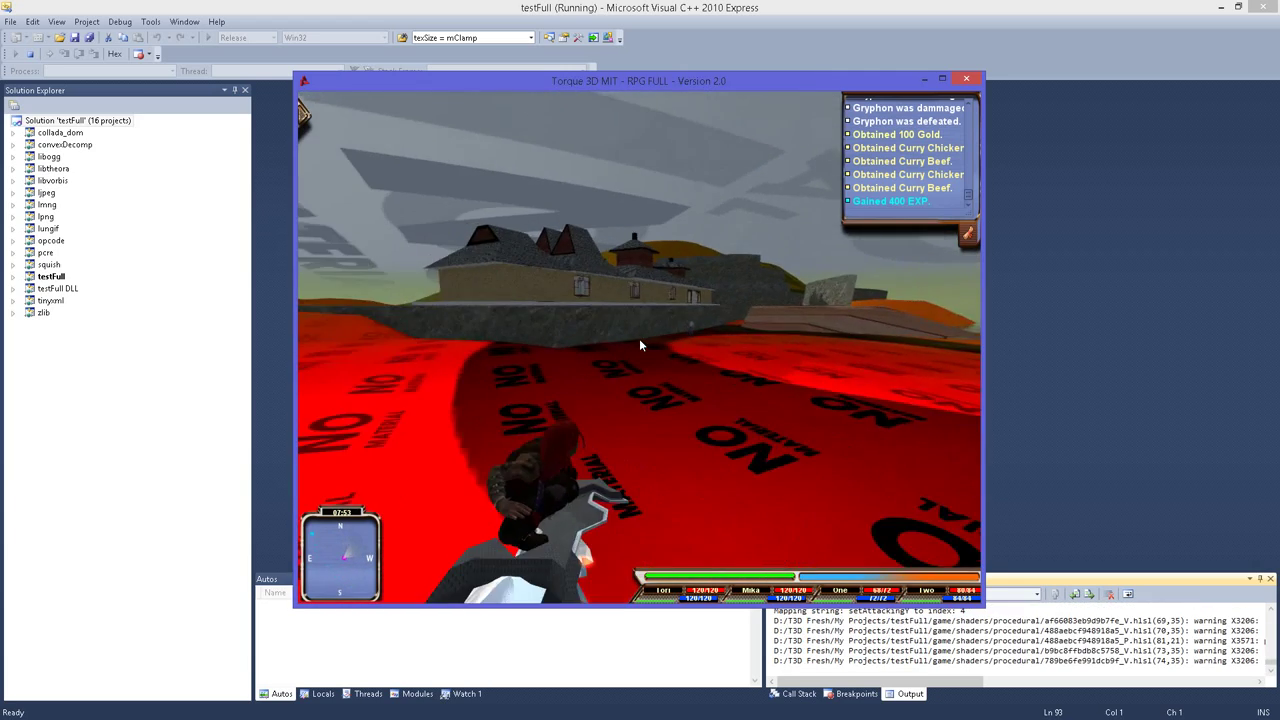
key(w)
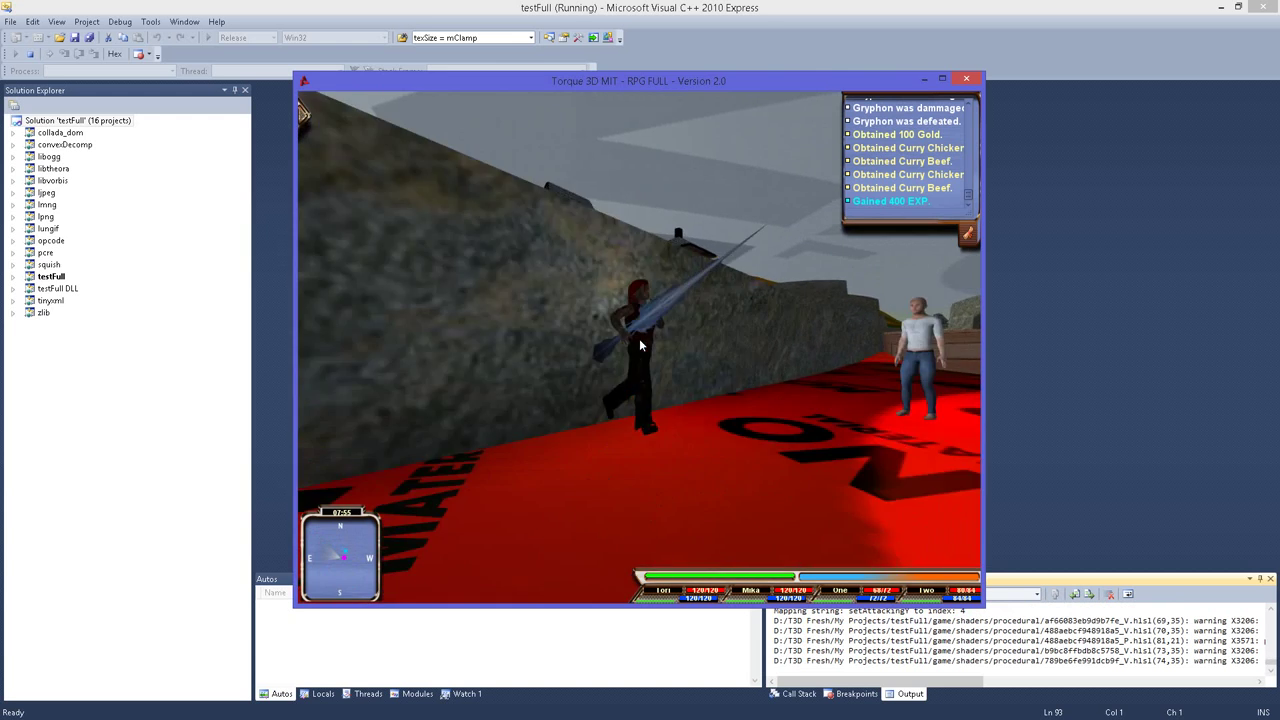
Step: Walk up to the villager beside the stone wall and interact with them
key(d)
key(s)
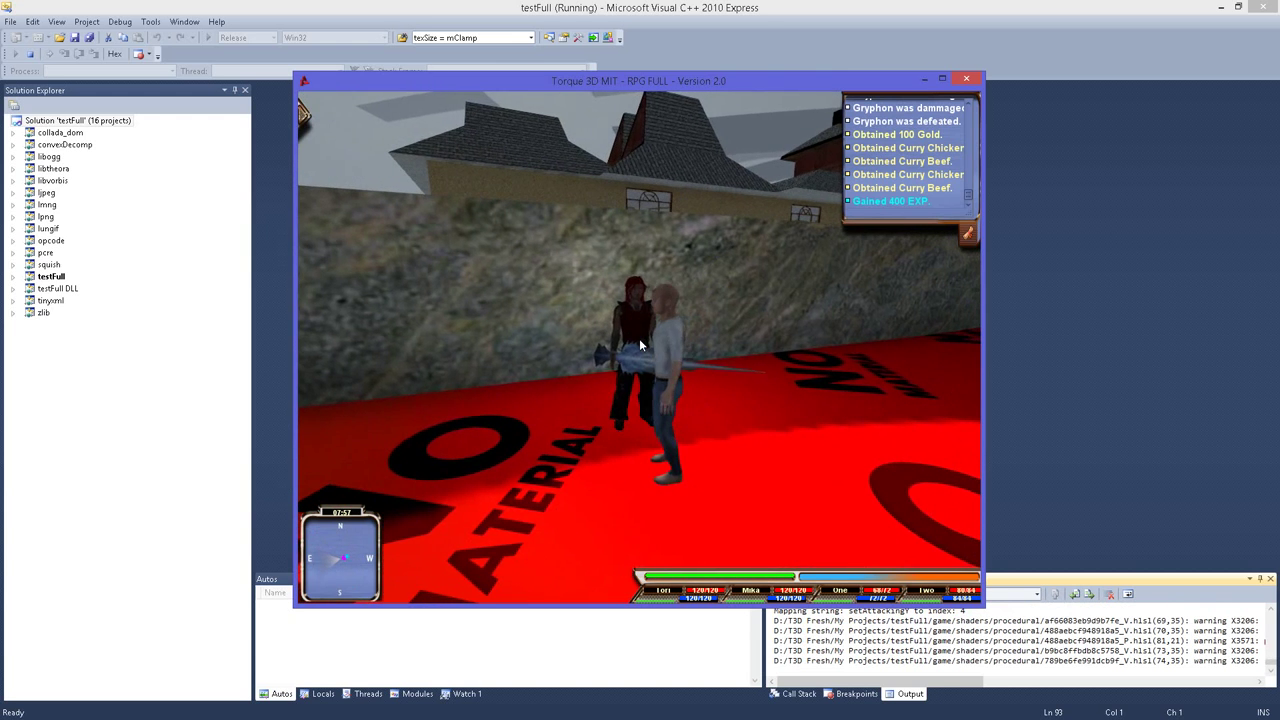
click(739, 437)
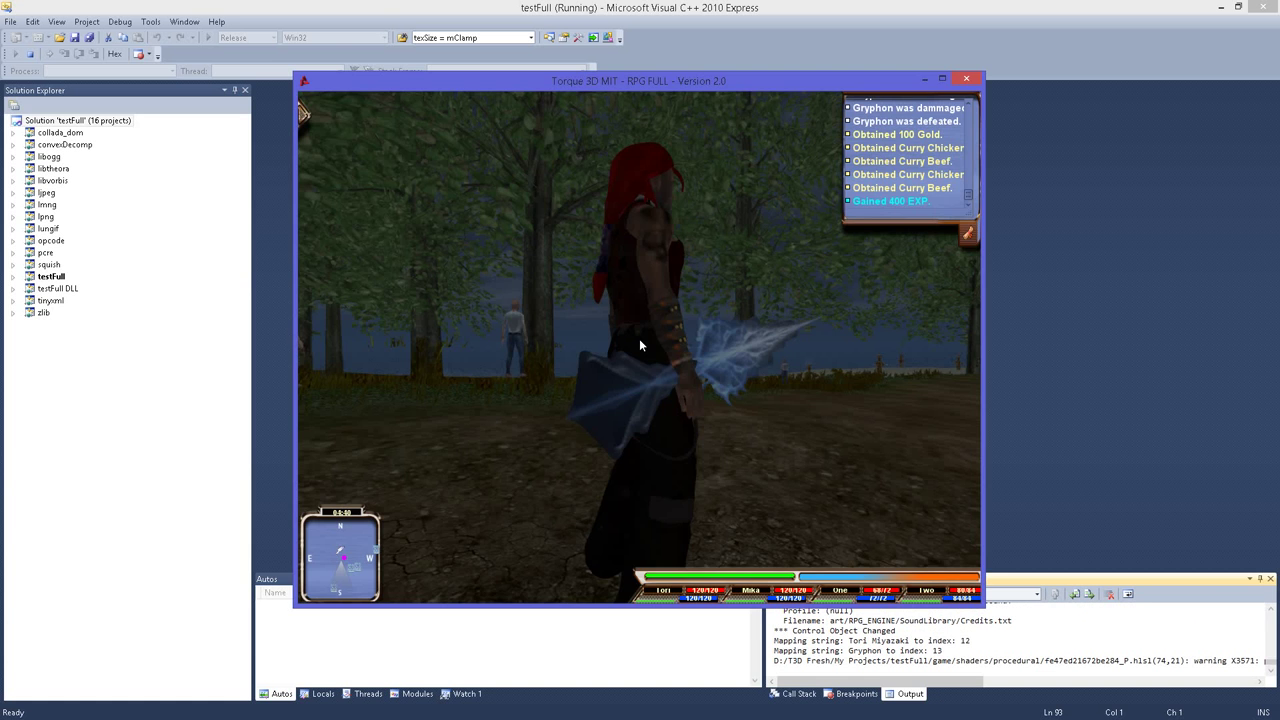
Step: Zoom the camera out from the character and run along the dirt path beside the pond into the town's grass
scroll(640, 345, down, 5)
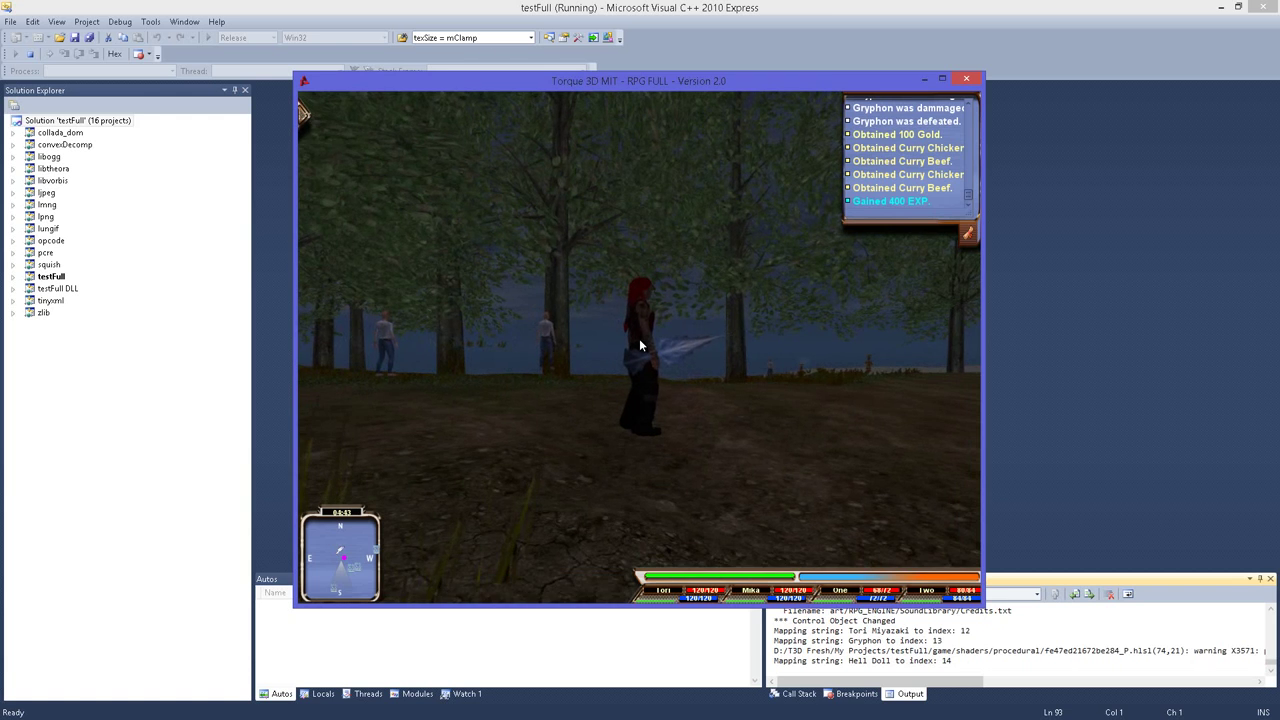
key(w)
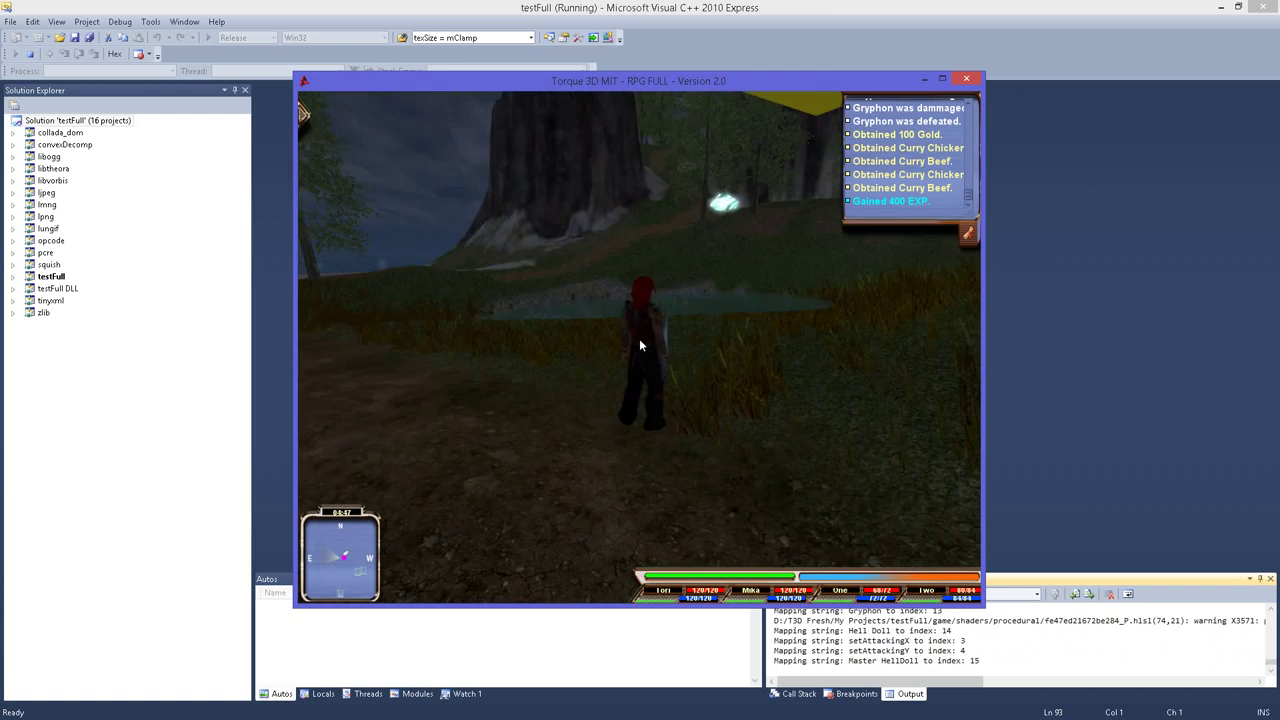
key(w)
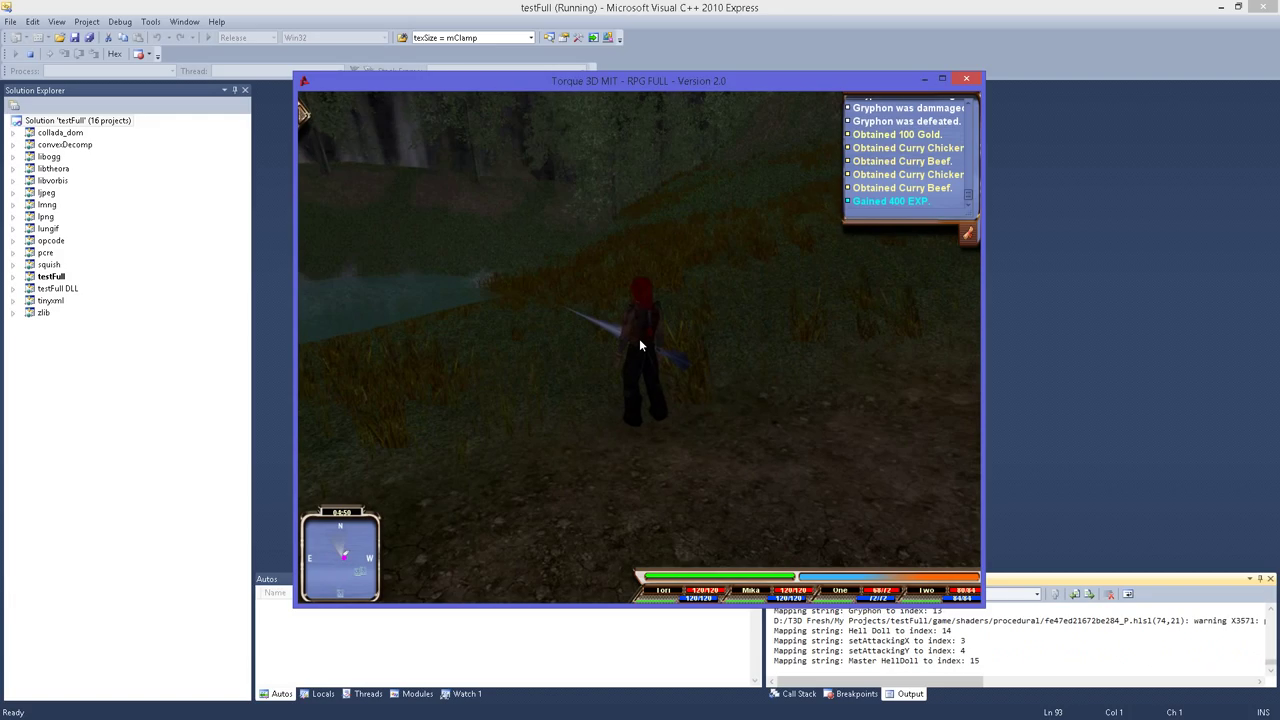
key(w)
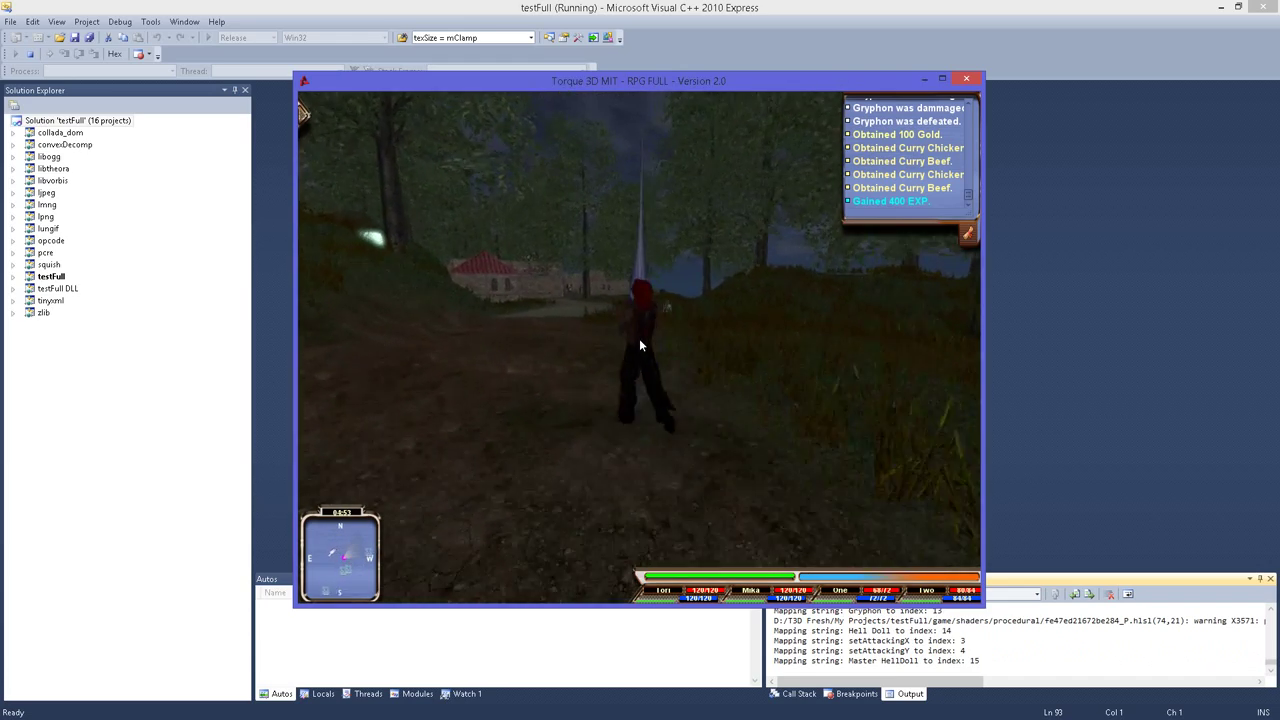
key(w)
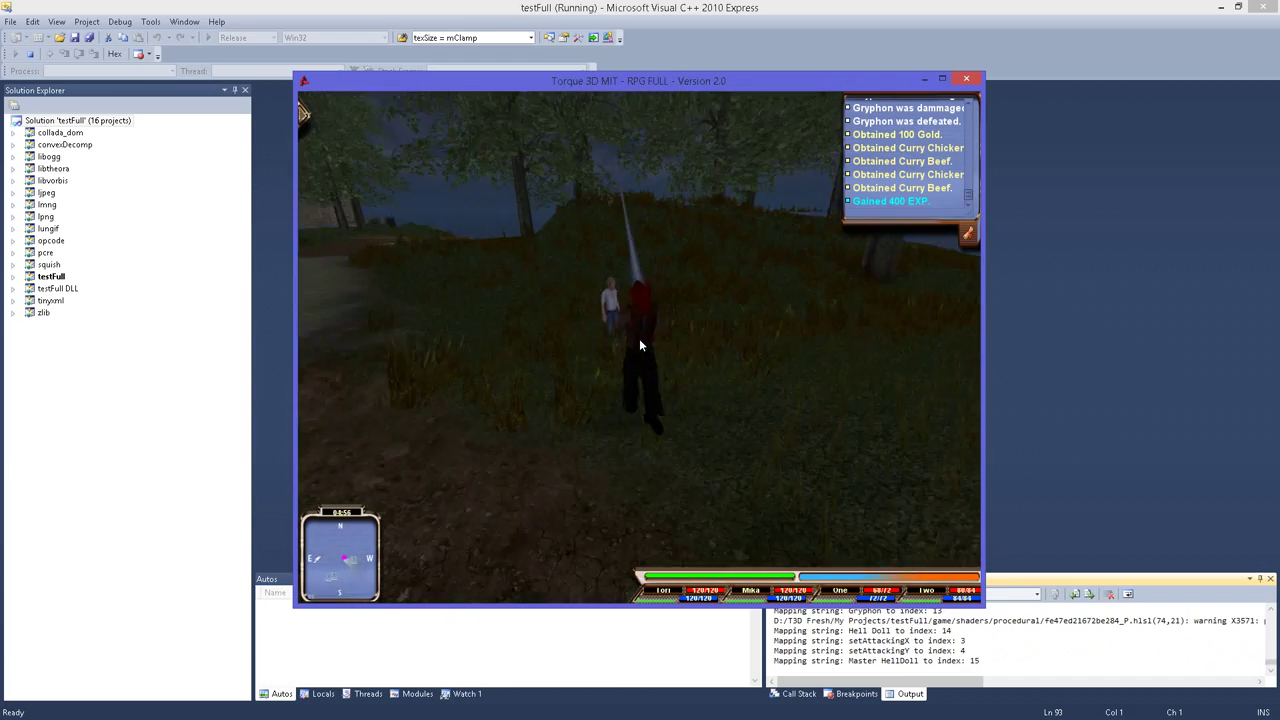
key(w)
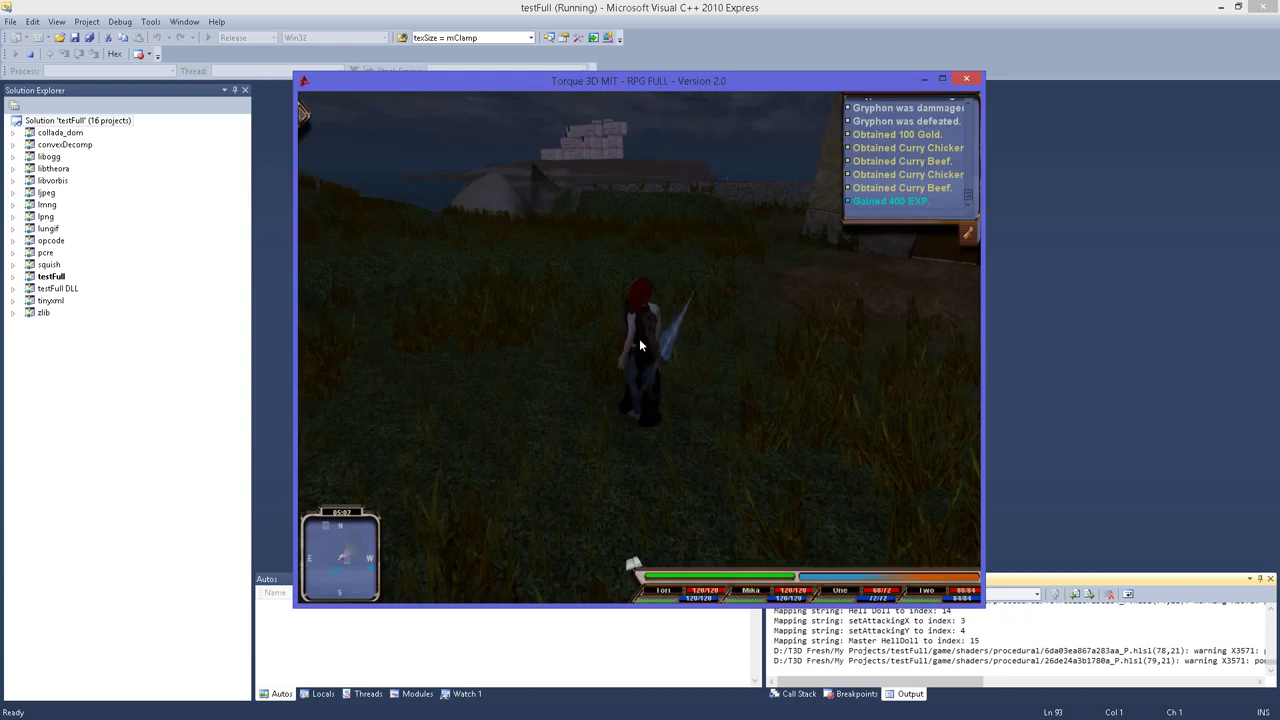
Step: Run past the town's stone buildings, talk to the Store Owner on the cobbled street, and run onward
key(w)
key(w)
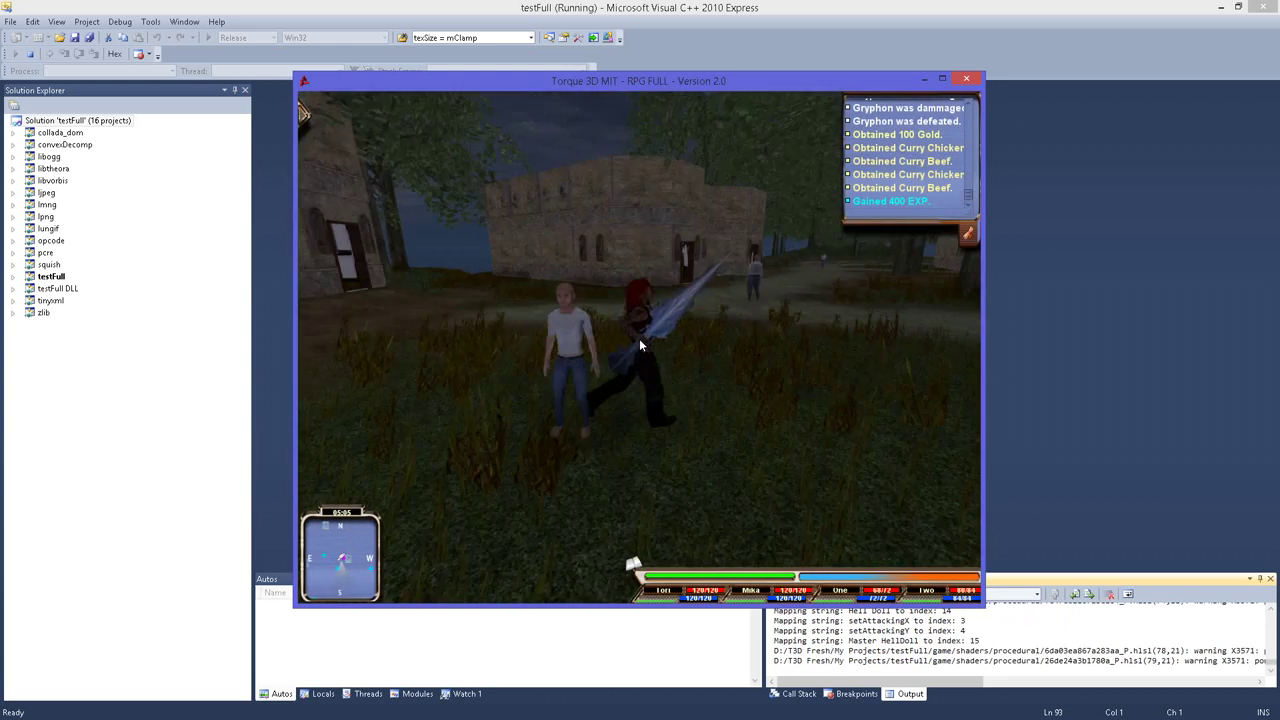
key(w)
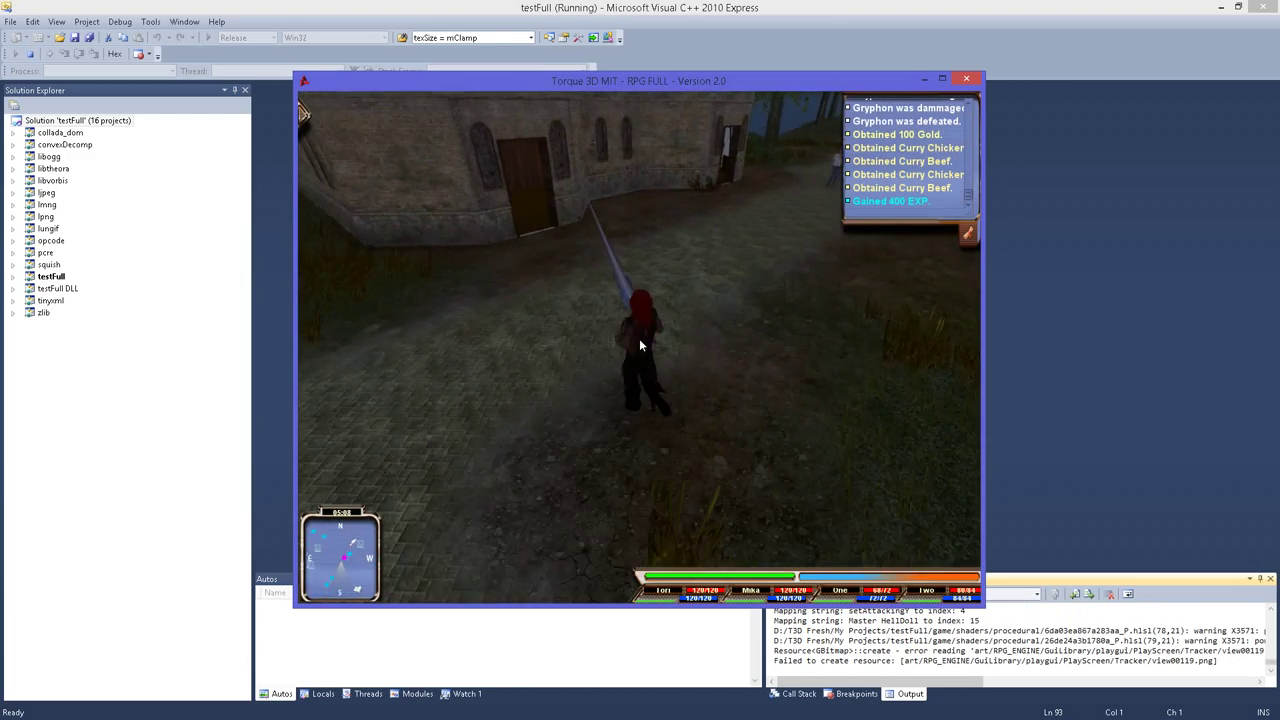
key(w)
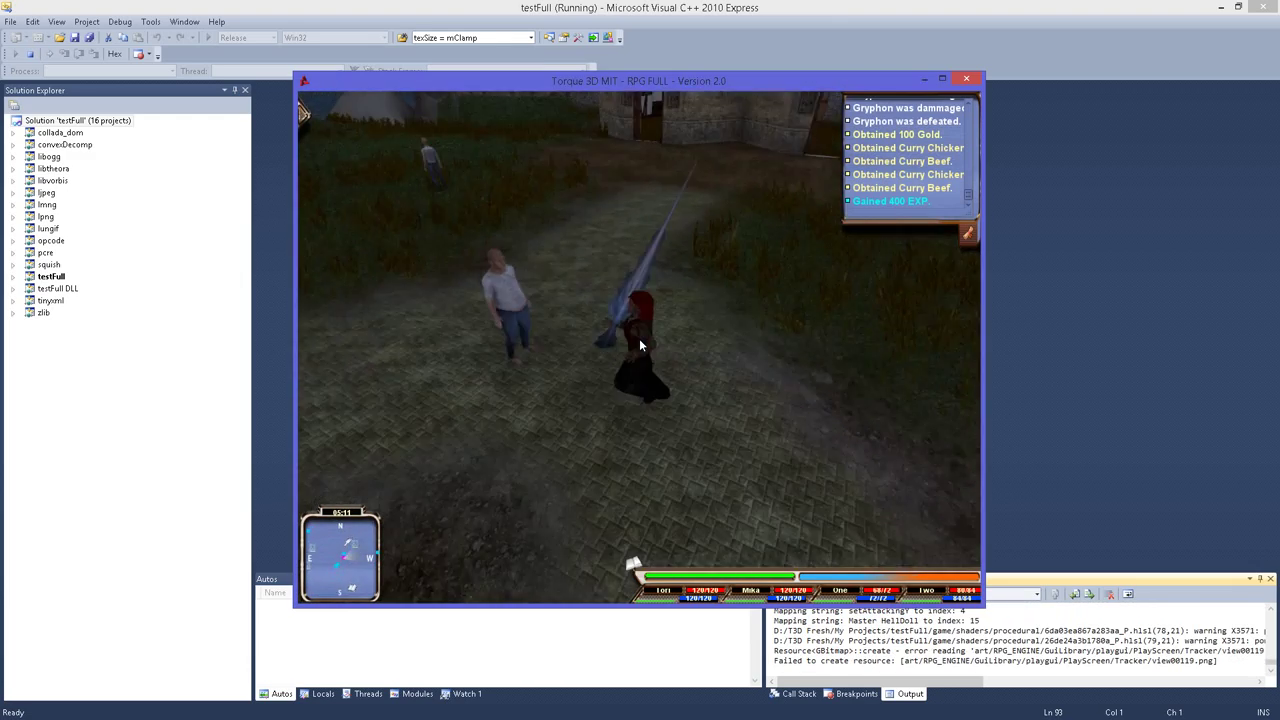
key(e)
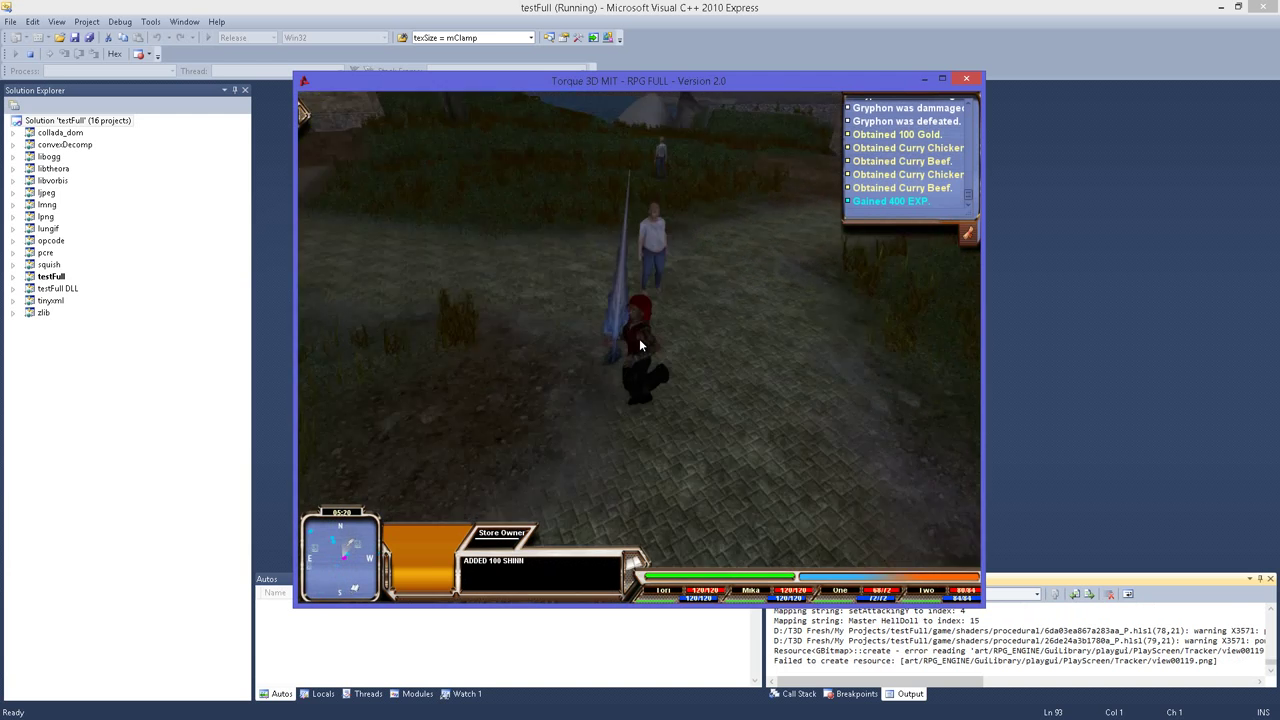
key(w)
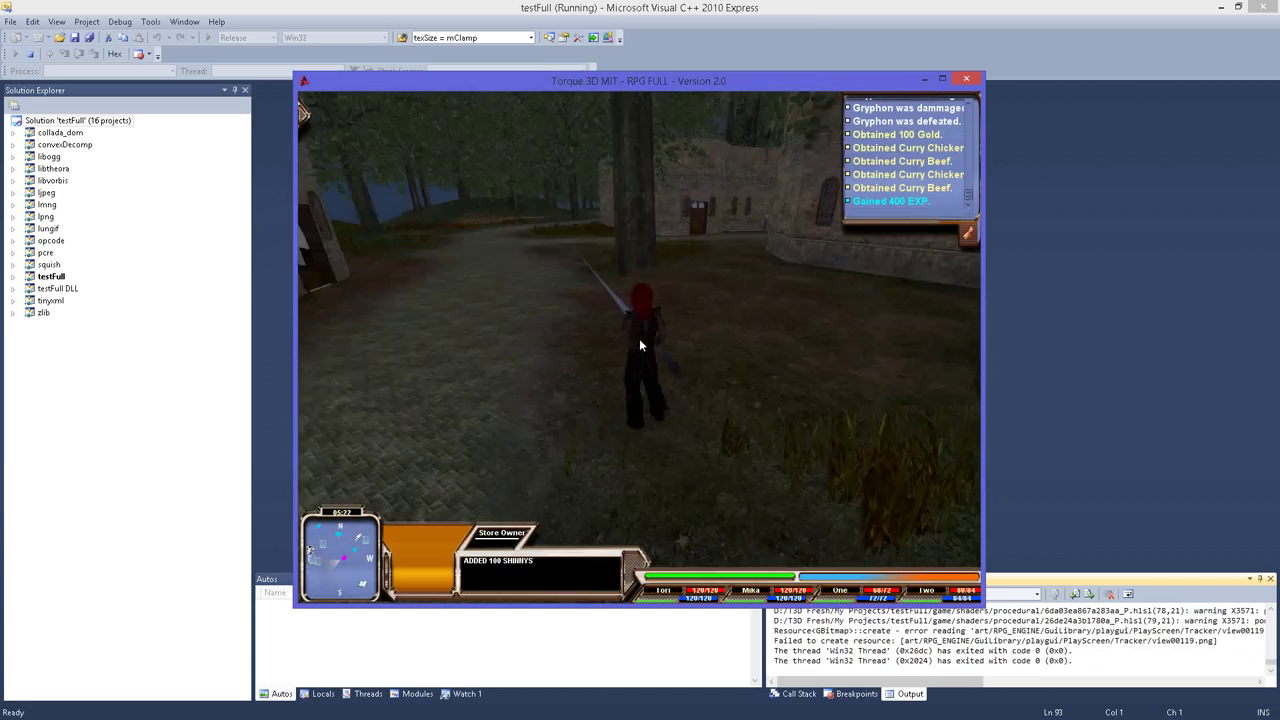
Step: Run through the town's cobbled street, mount the hover vehicle and ride past the stone buildings to the trees beside the water
key(w)
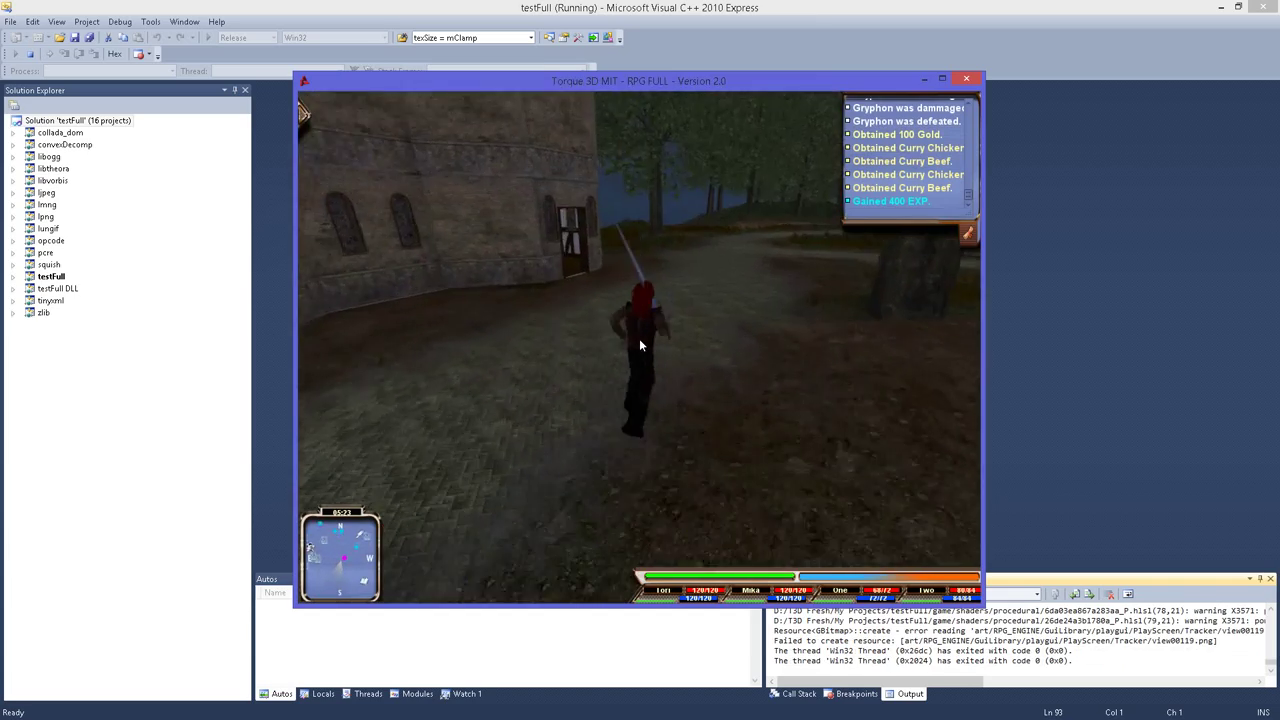
key(w)
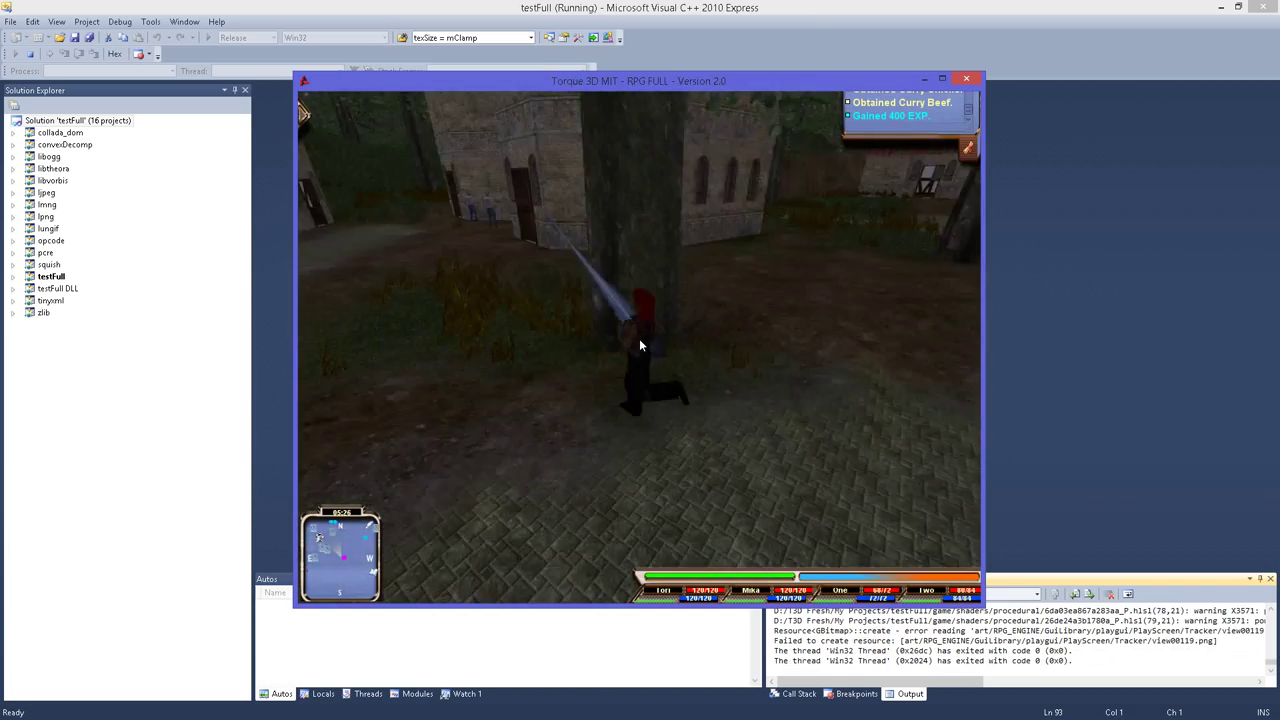
key(m)
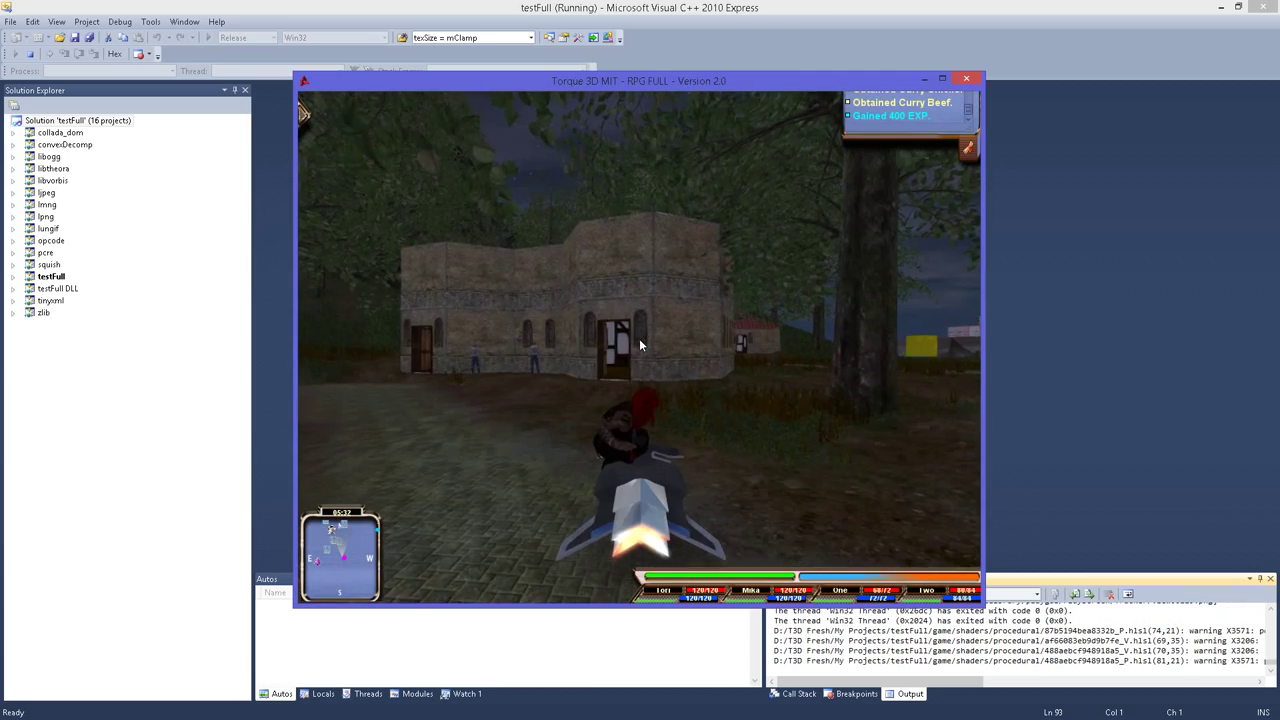
key(w)
key(w)
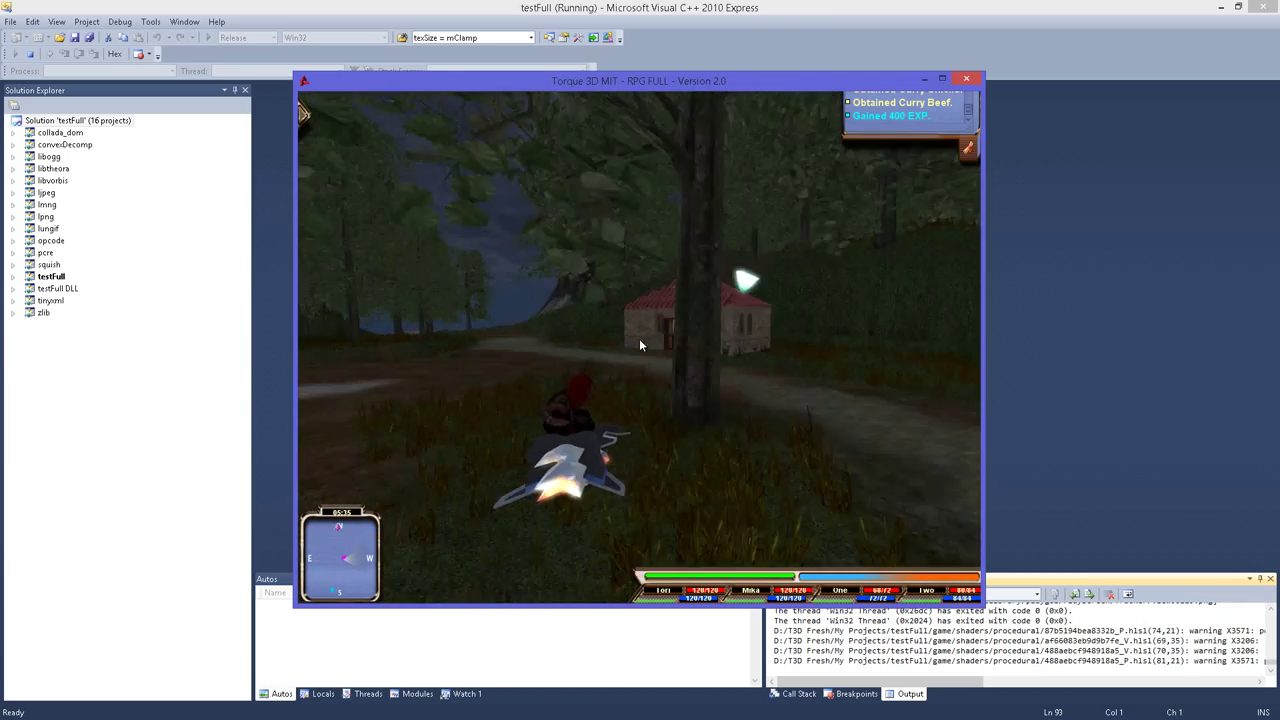
key(w)
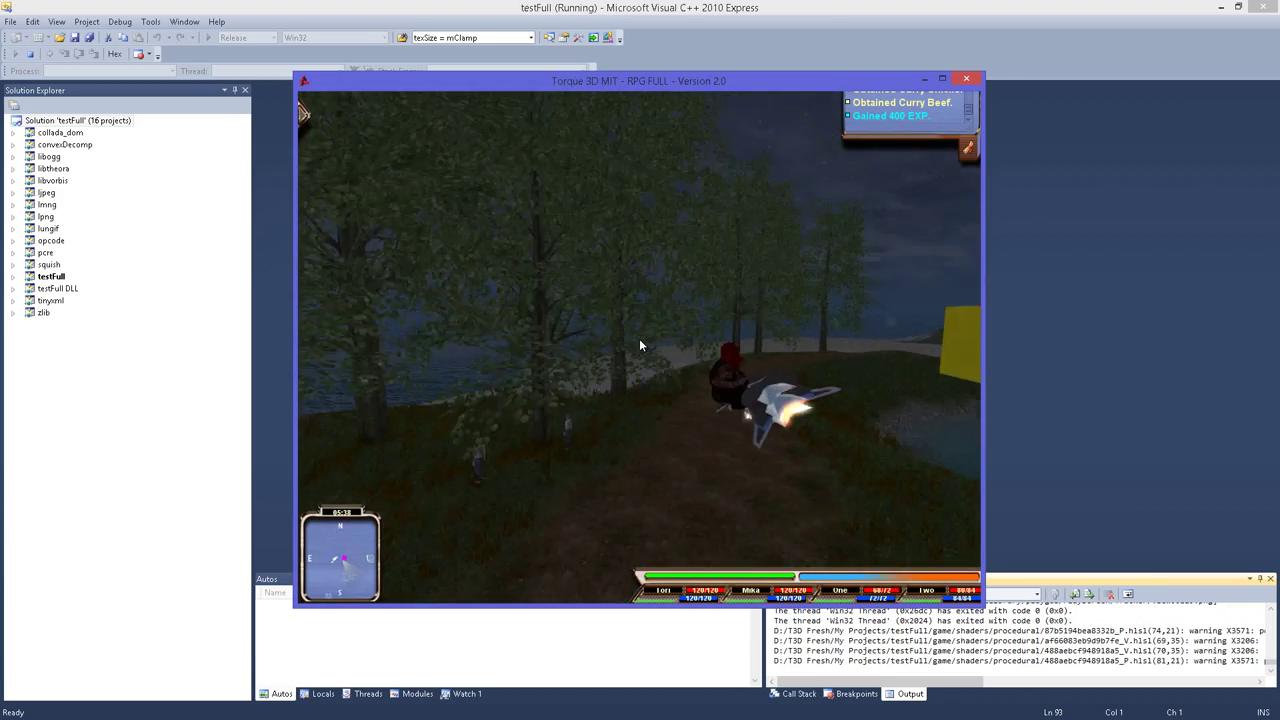
Step: Ride the hover vehicle along the waterside dirt path towards the rocky cliffs
key(d)
key(w)
key(w)
key(d)
key(a)
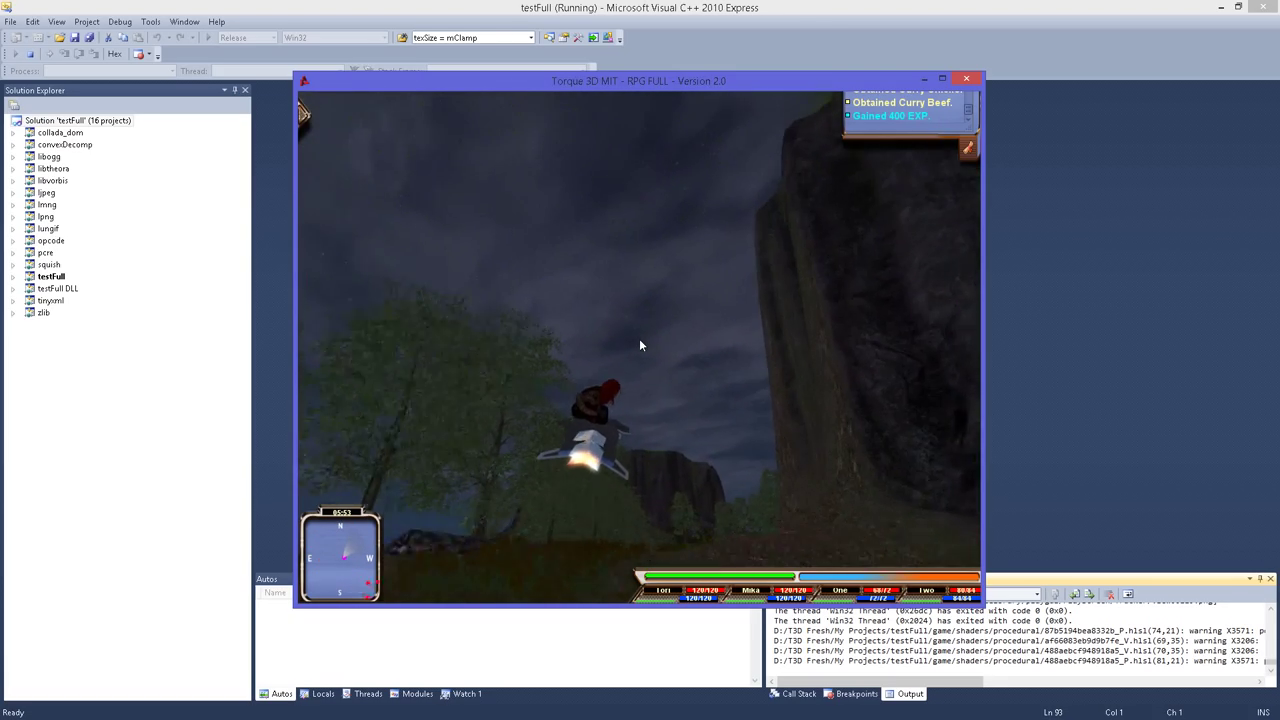
key(a)
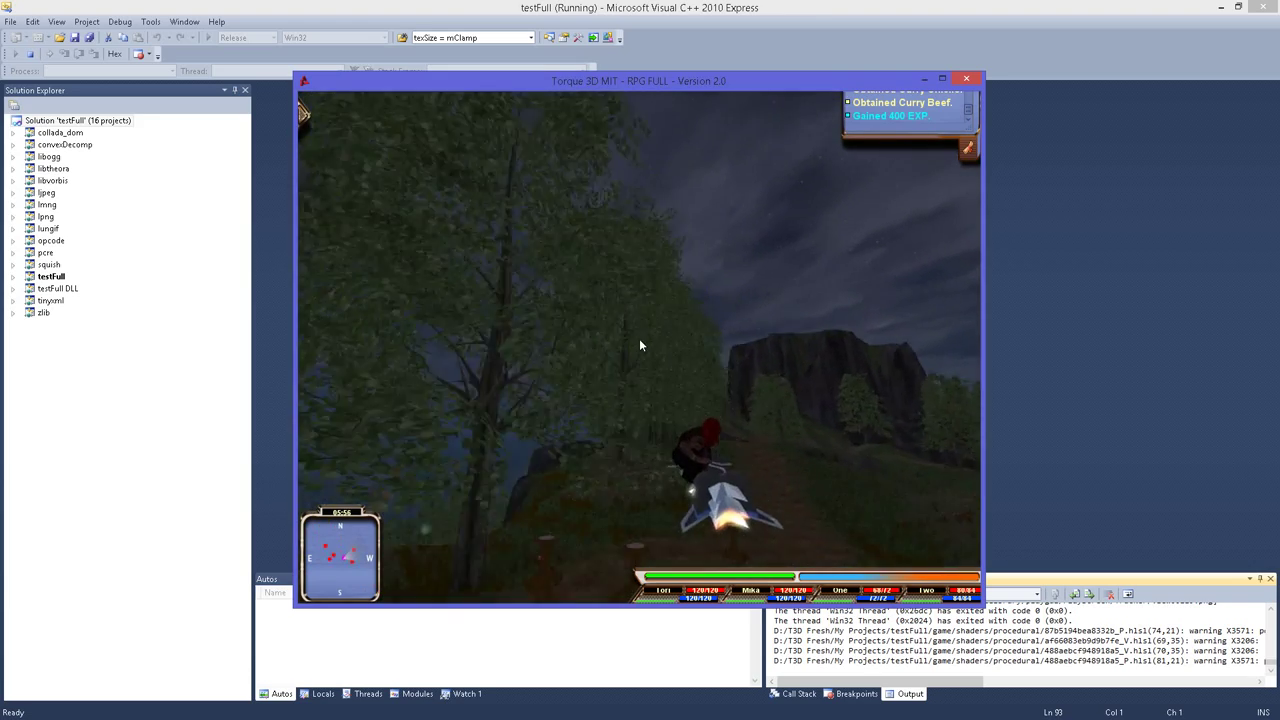
Step: Dismount from the hover vehicle on the dirt path near the cliffs and fight the Hell Doll
key(d)
key(w)
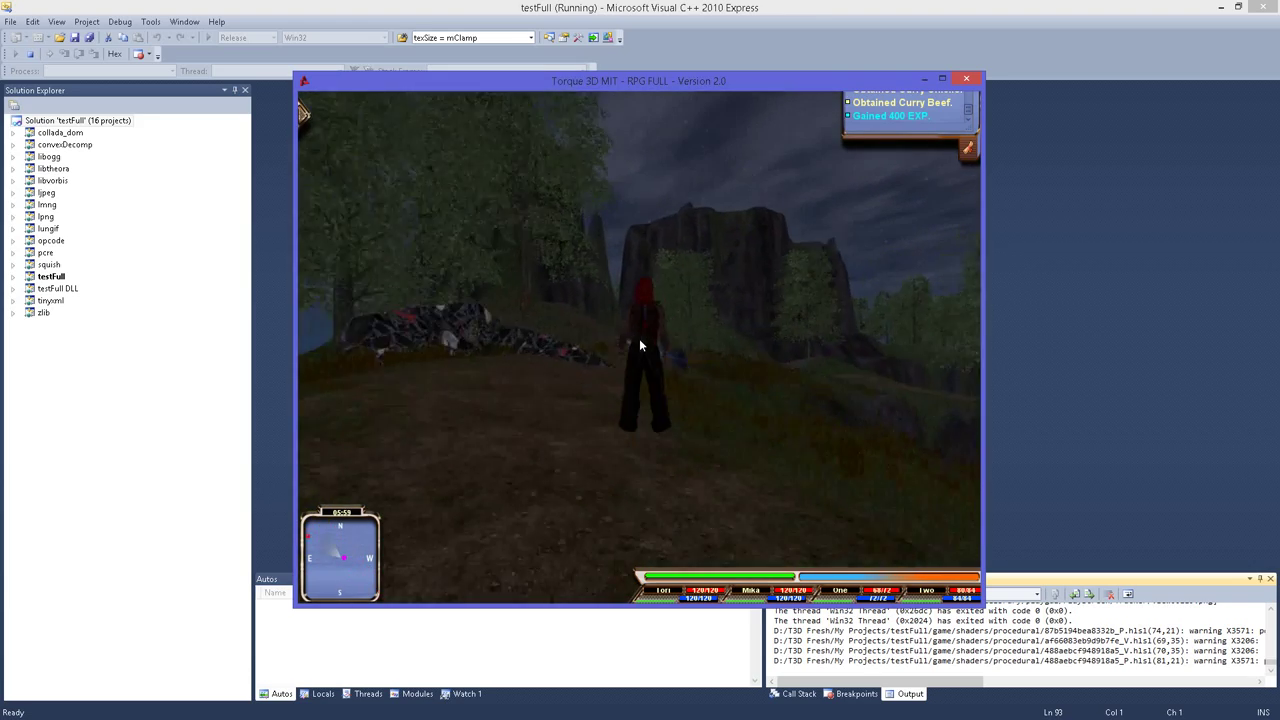
click(640, 345)
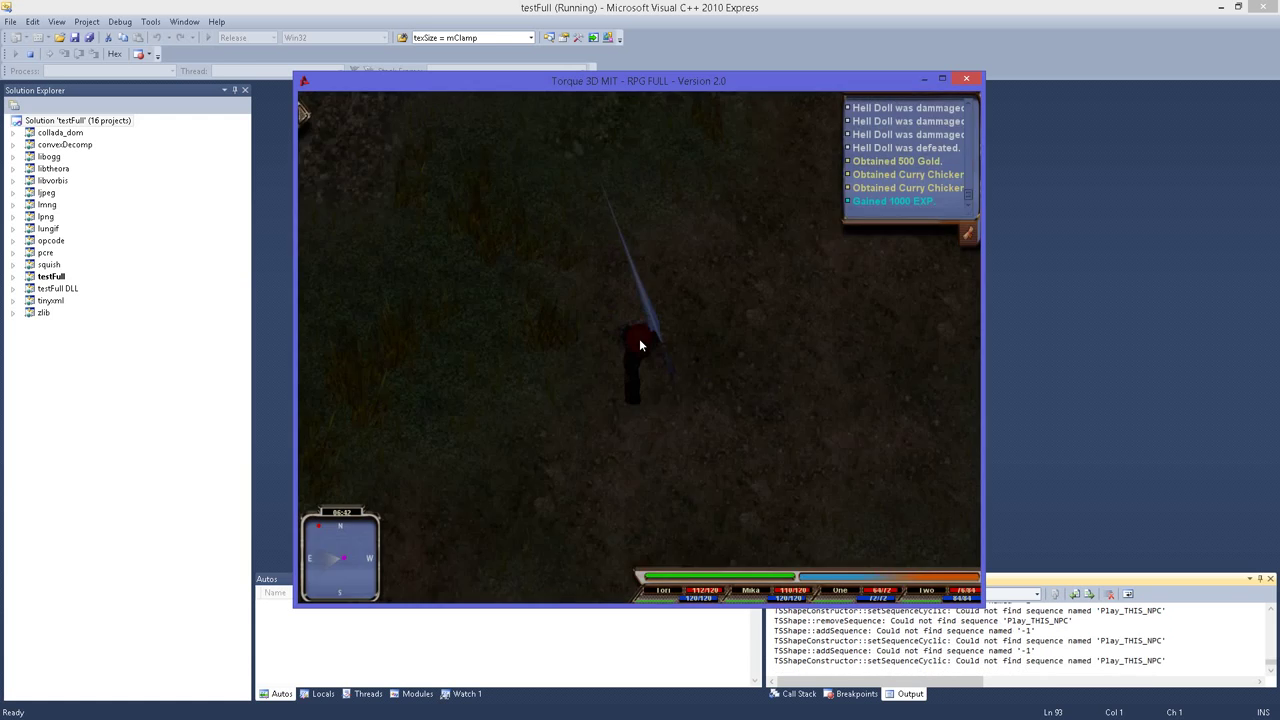
key(w)
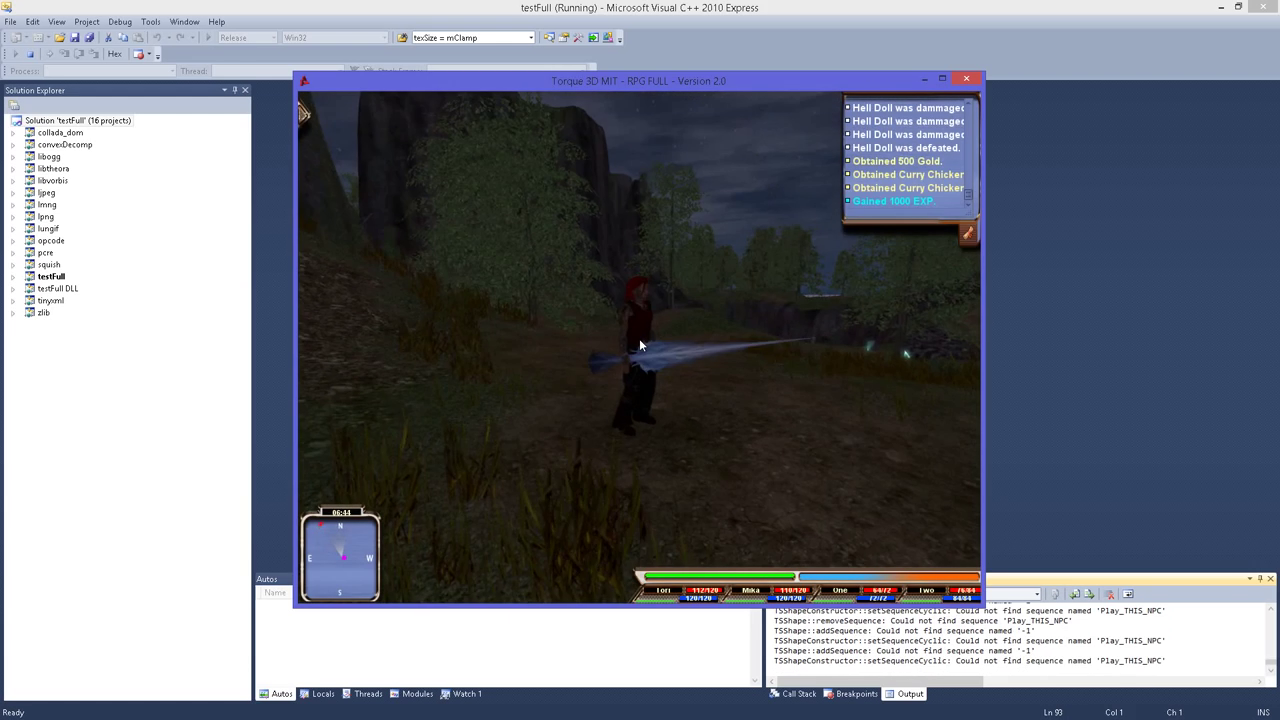
Step: Switch the running game to the world editor and open the RPG Editor's Party Editor
key(F11)
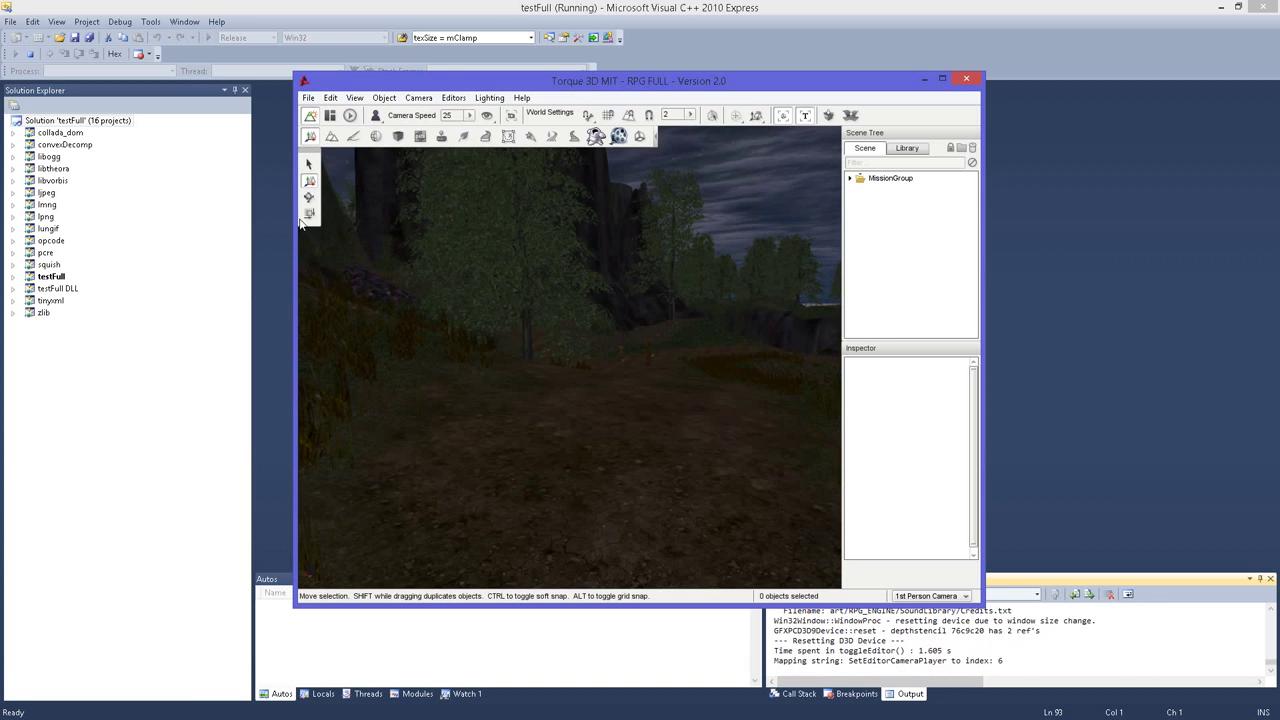
click(596, 138)
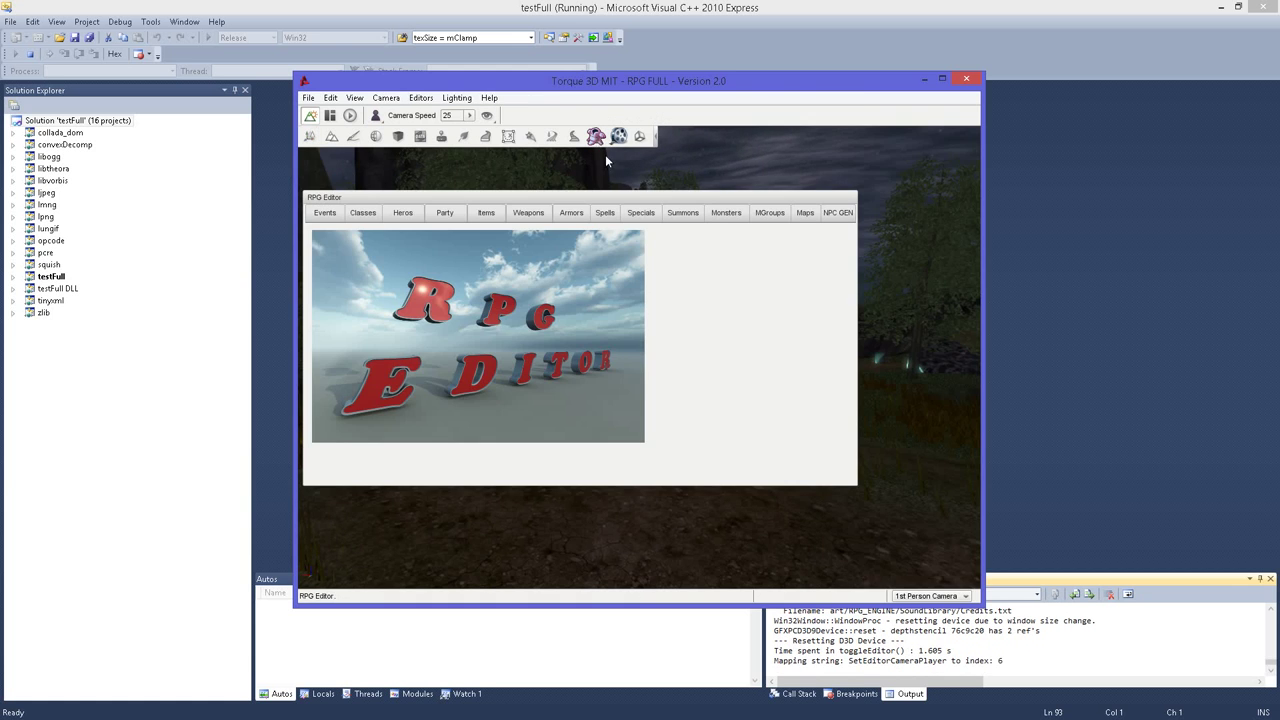
click(406, 219)
click(445, 214)
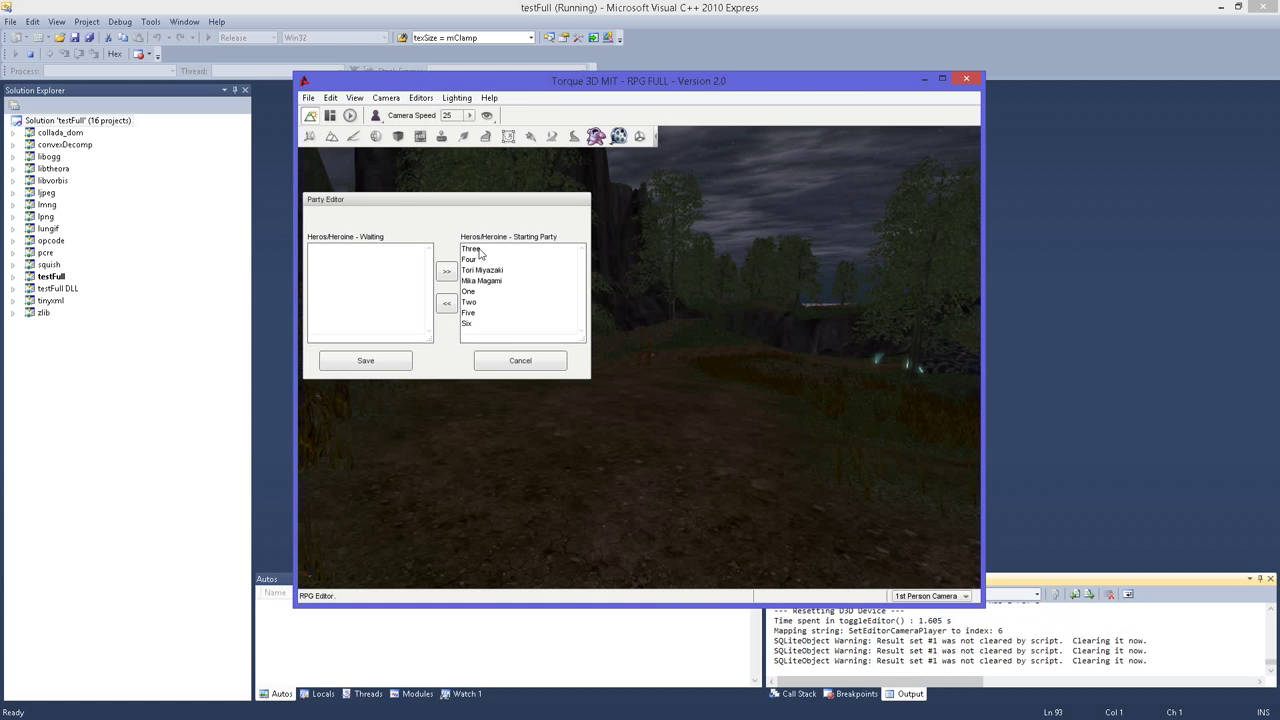
Step: Move every hero except Six from the starting party to the waiting group and save the party
click(478, 250)
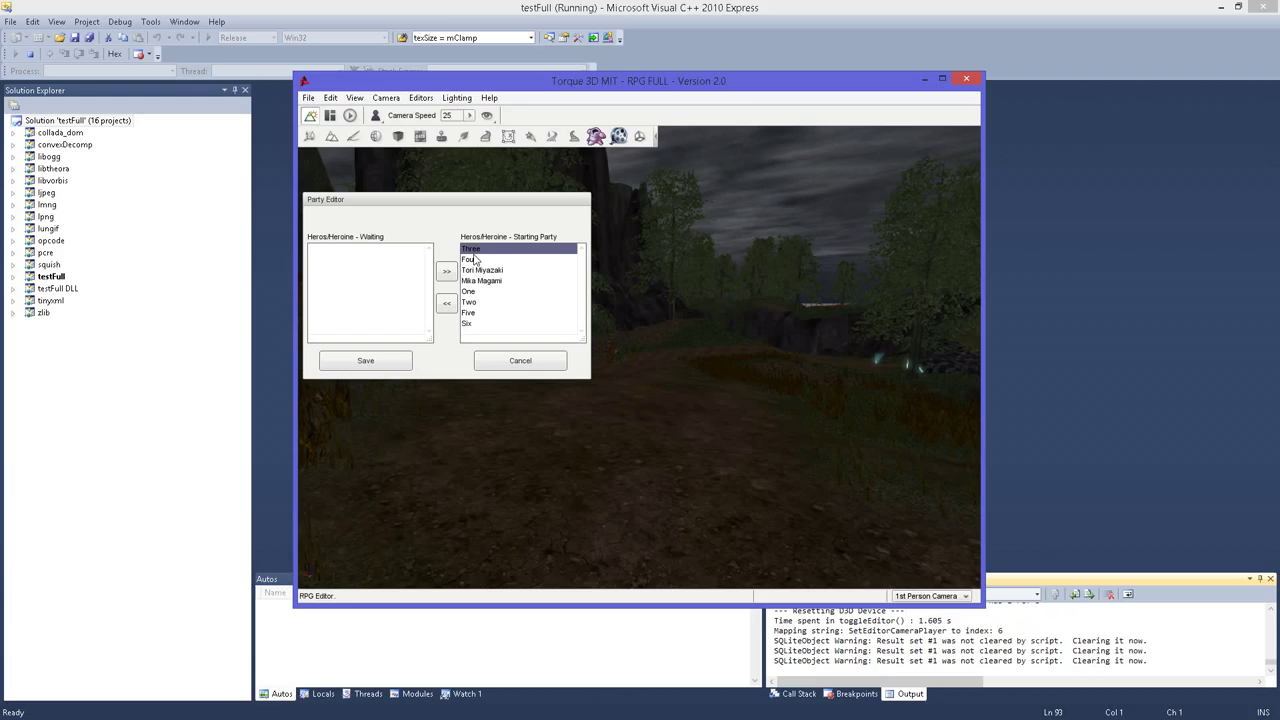
drag(474, 258, 478, 320)
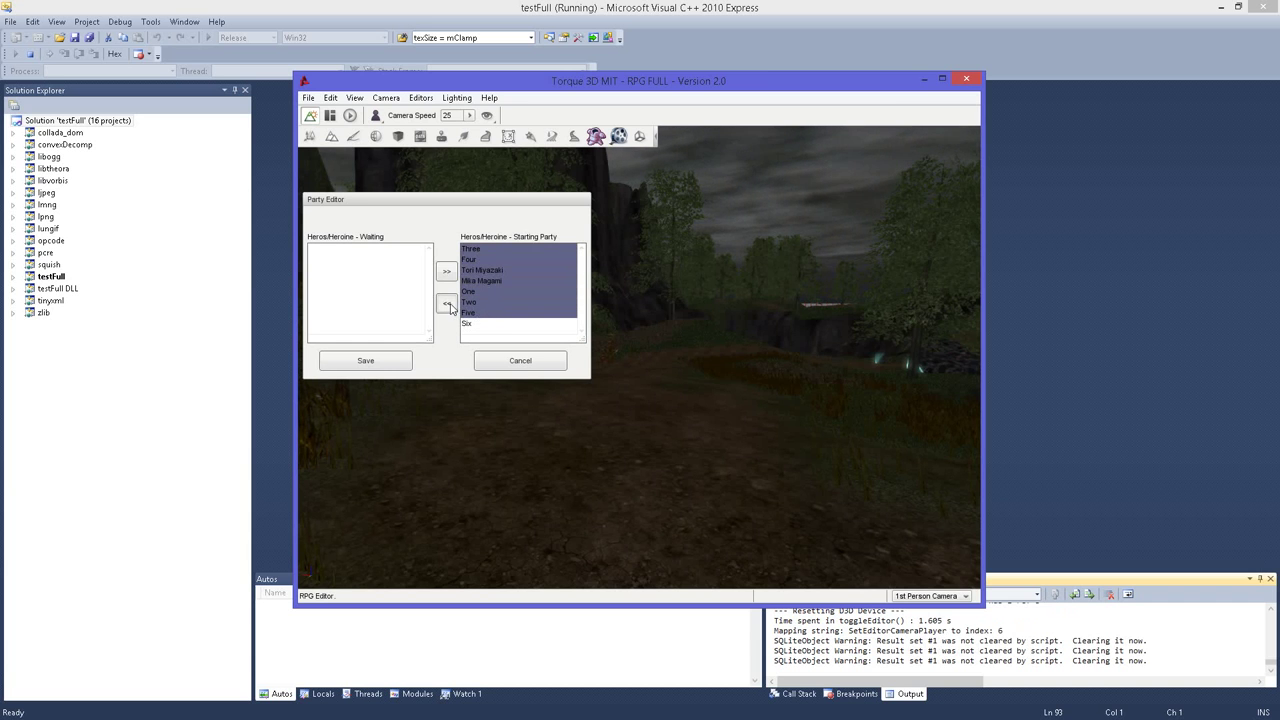
click(447, 304)
click(366, 362)
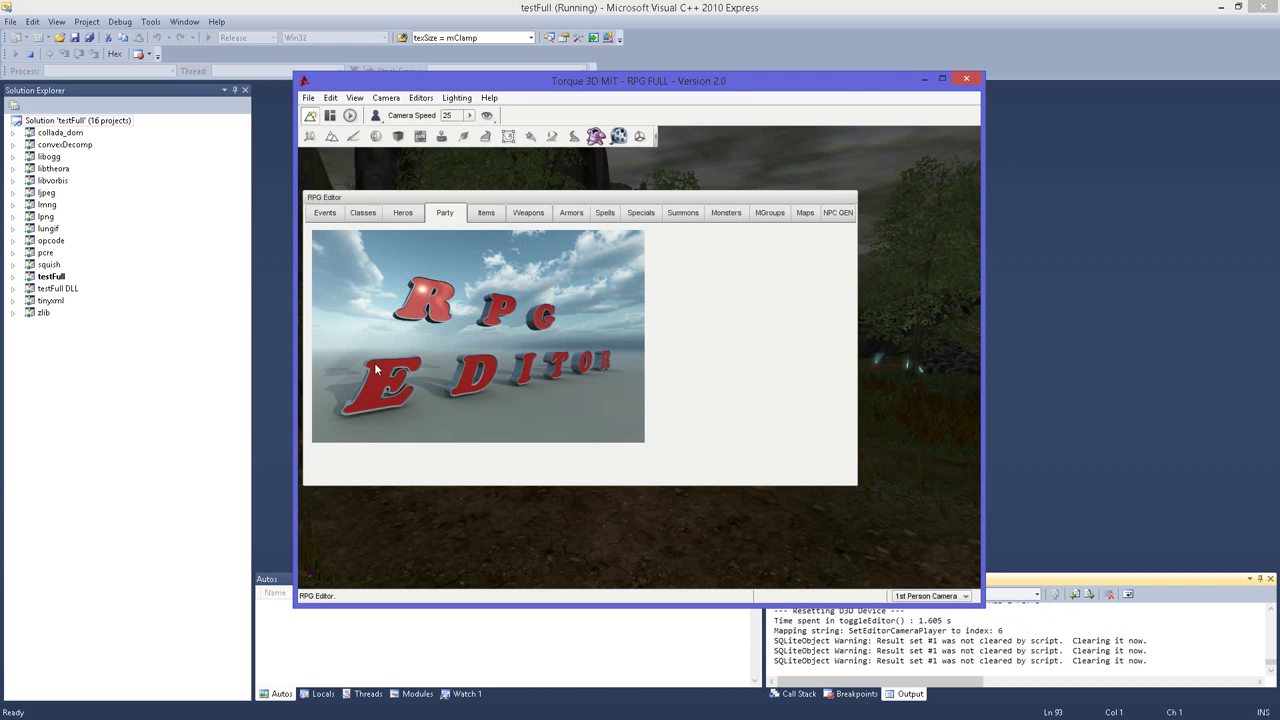
click(308, 98)
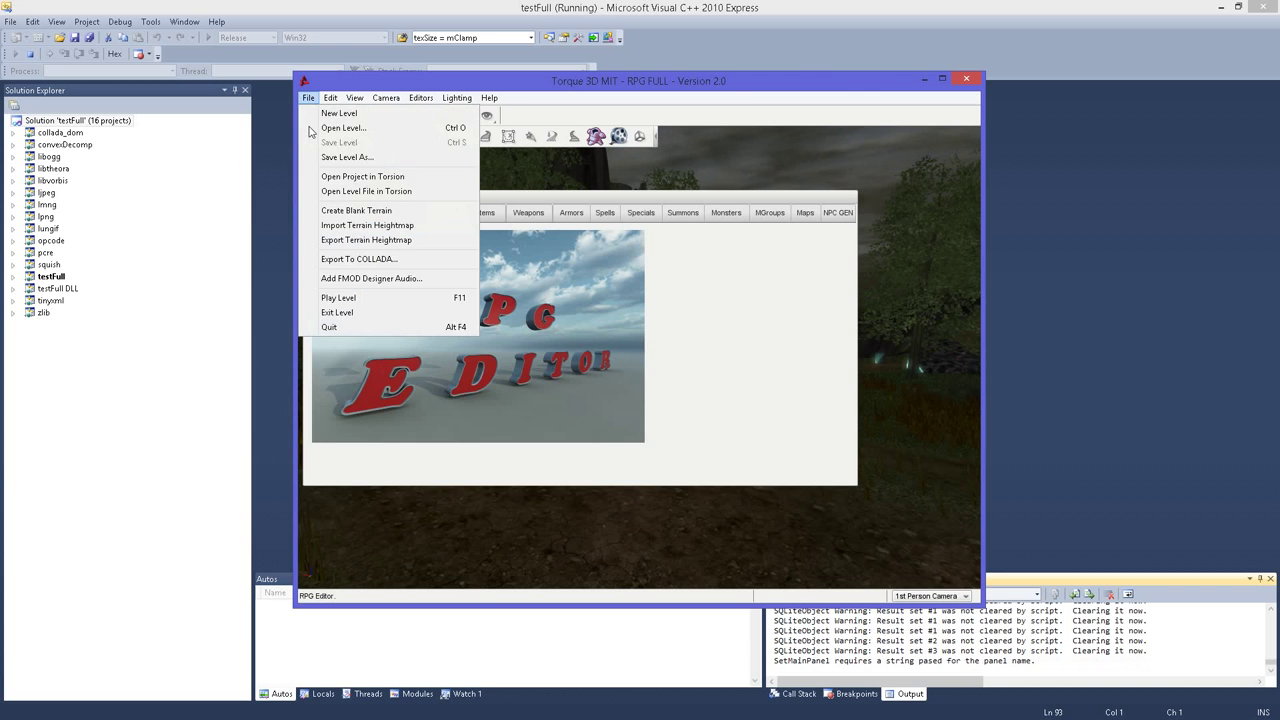
click(330, 303)
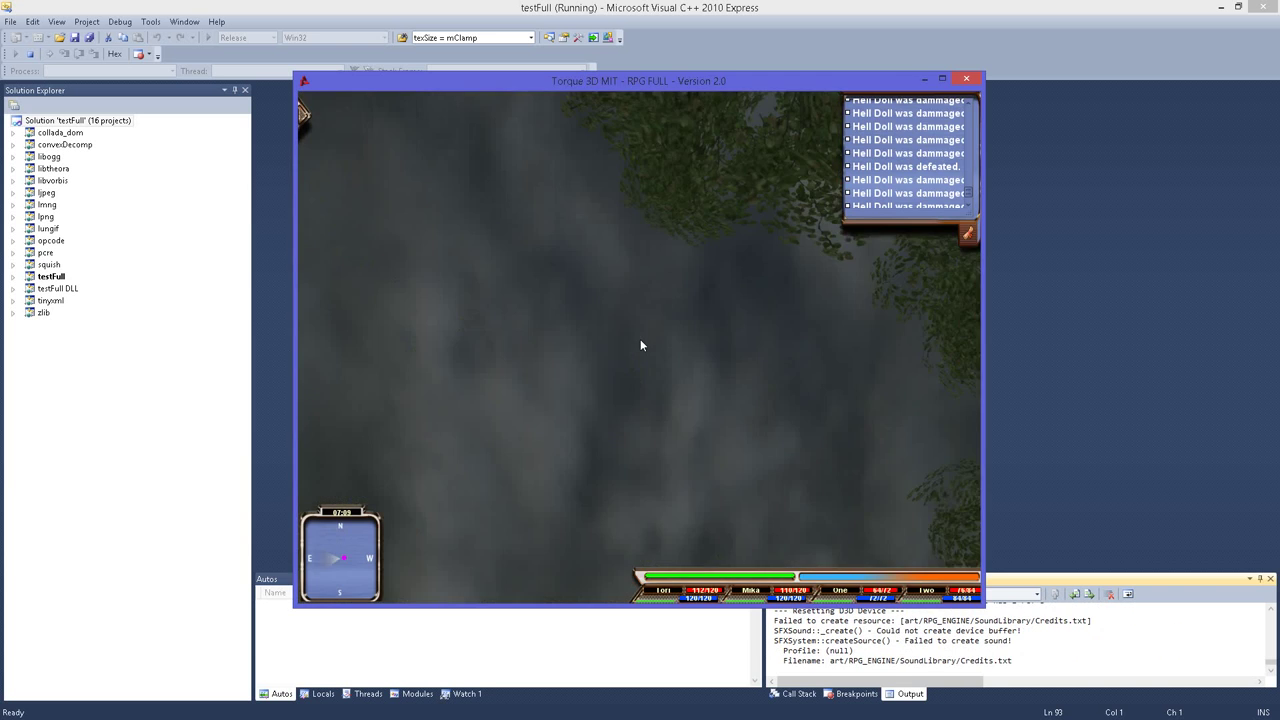
key(F11)
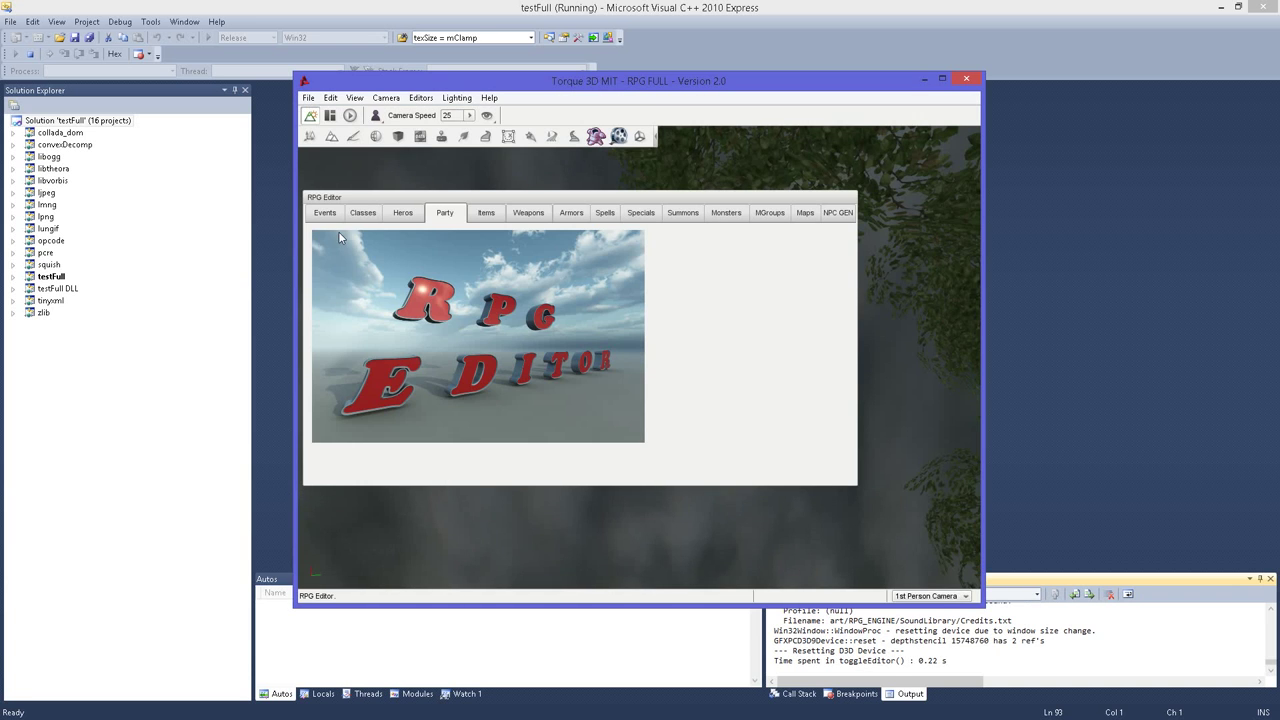
Step: Exit the level to the main menu and start a new game, skipping its opening cutscene
click(308, 98)
click(350, 315)
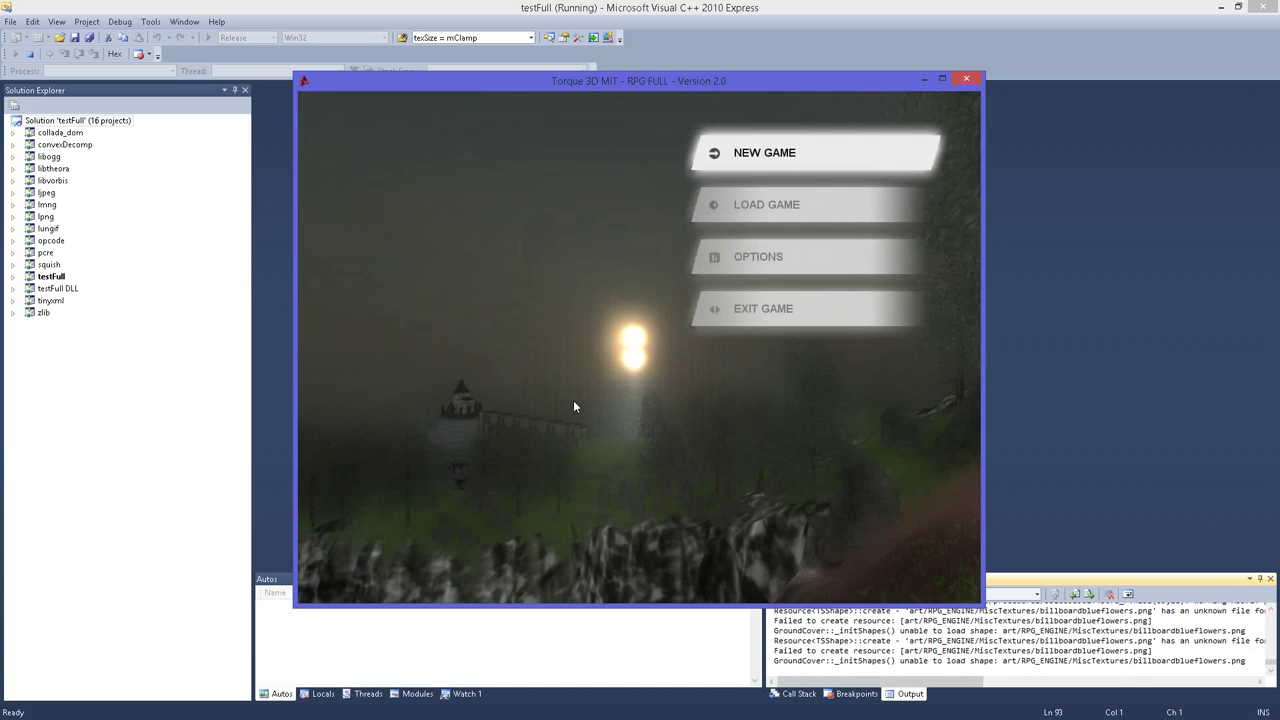
click(775, 205)
key(Down)
key(Up)
key(Down)
key(Up)
key(Escape)
key(Up)
key(Down)
key(Return)
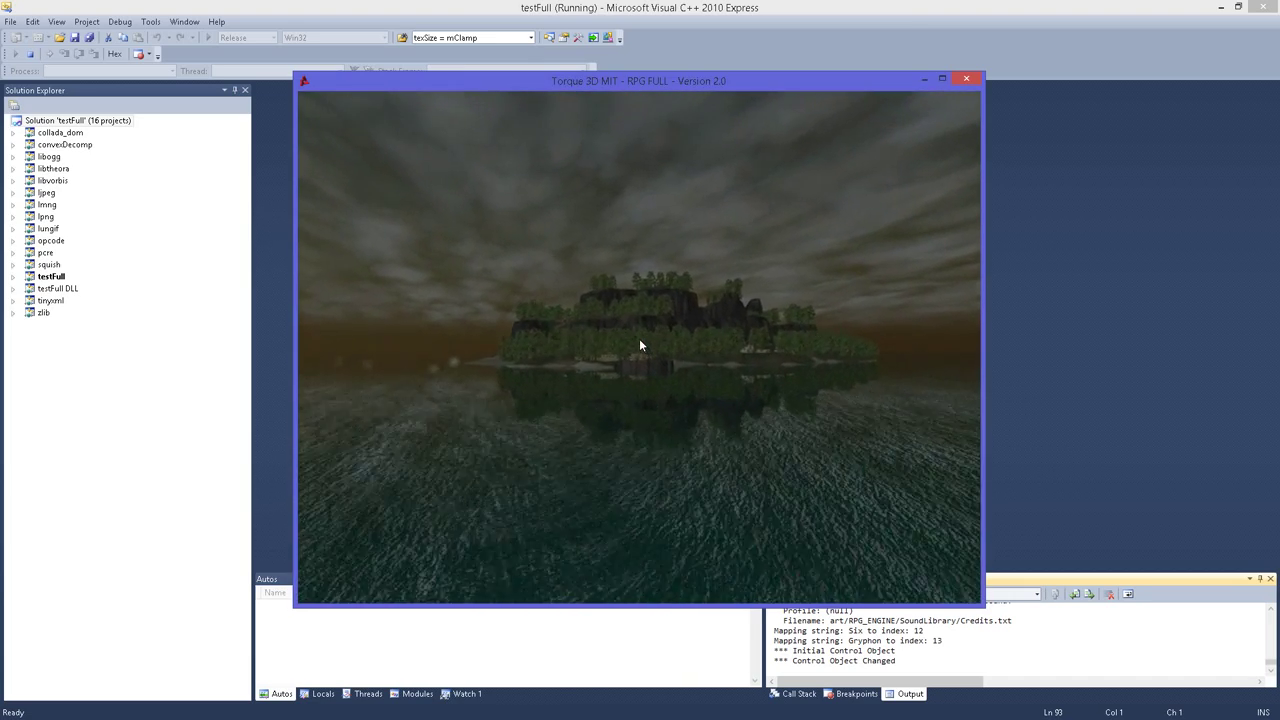
key(Escape)
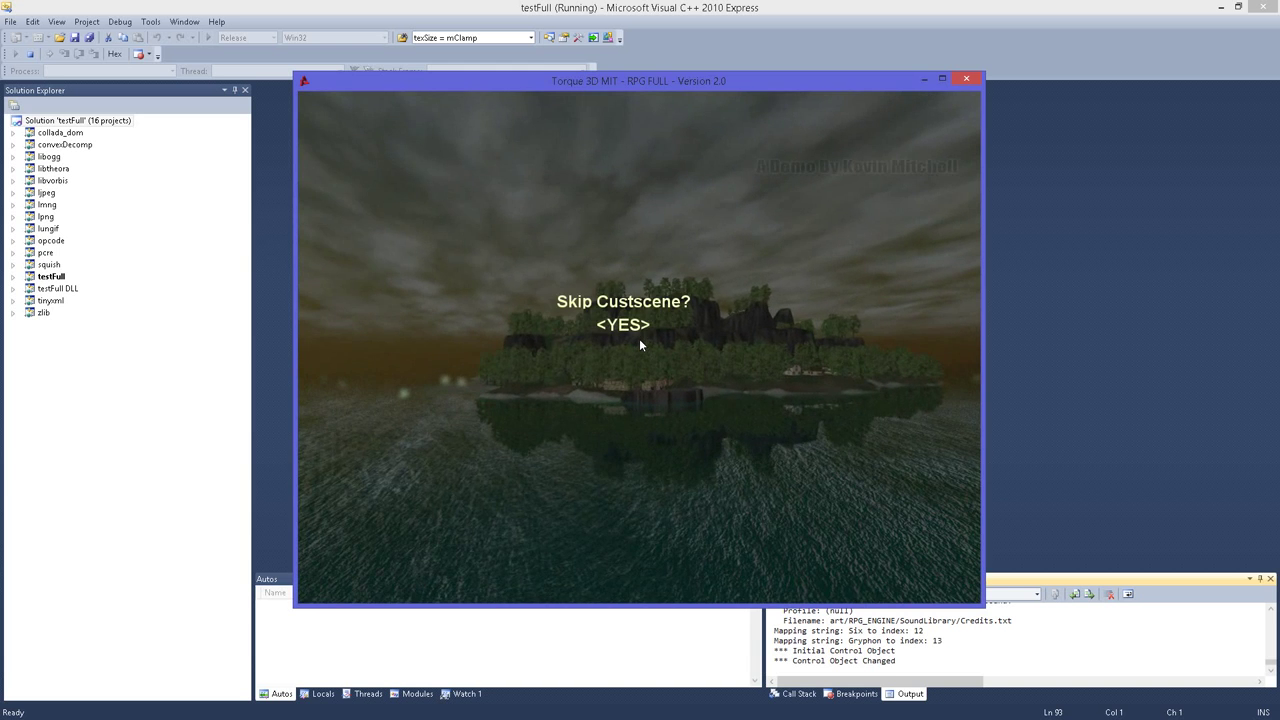
key(Return)
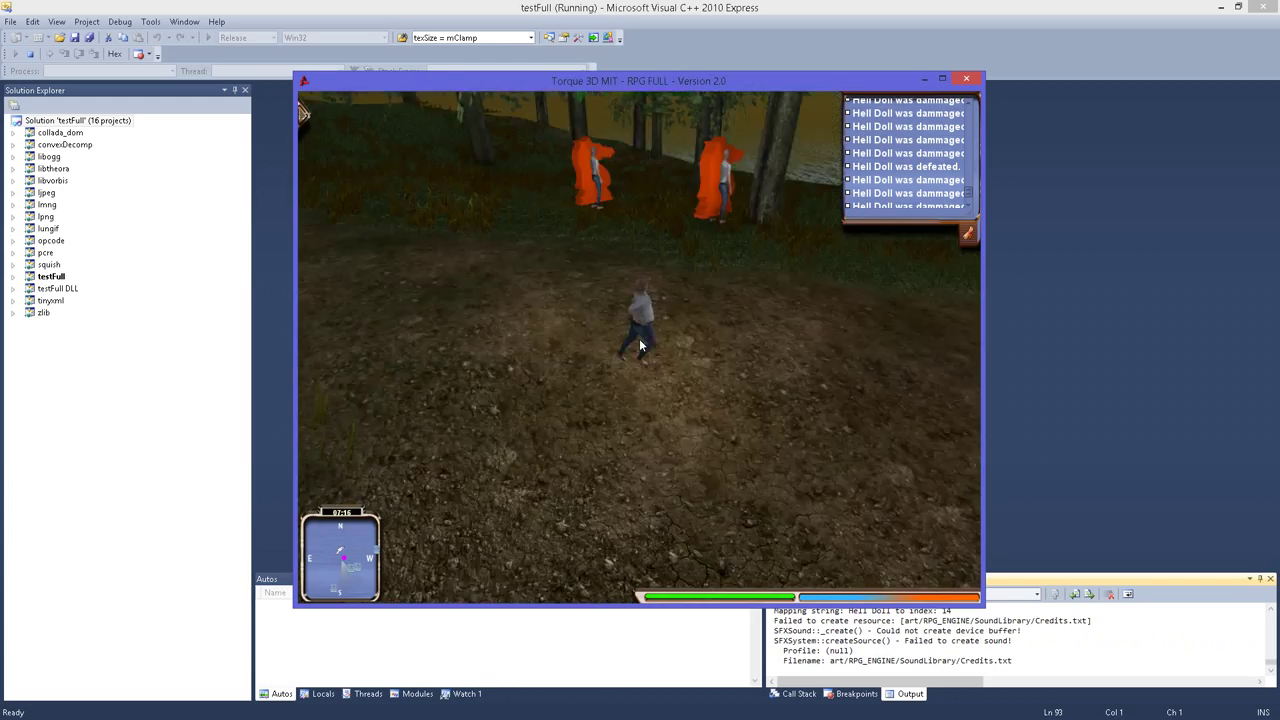
Step: Run from the dirt clearing to the villagers beneath the trees, and toggle the world editor on and off to clear the orange shapes
key(w)
key(w)
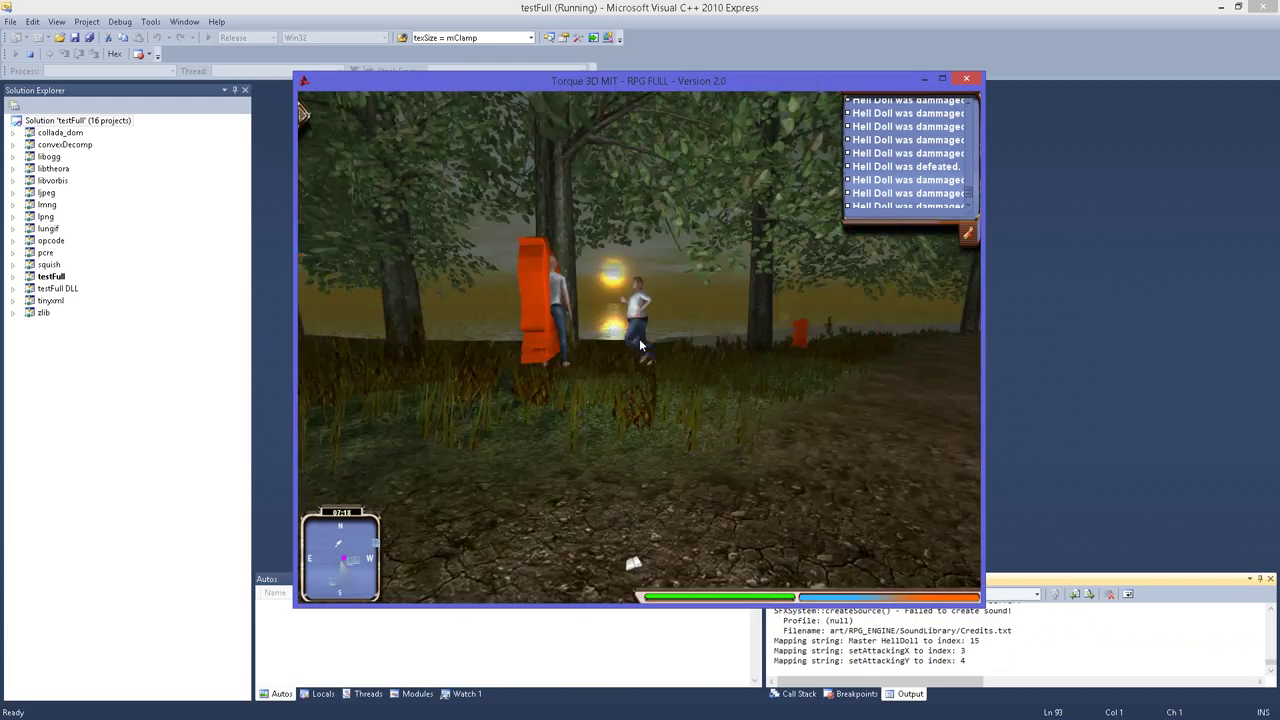
key(w)
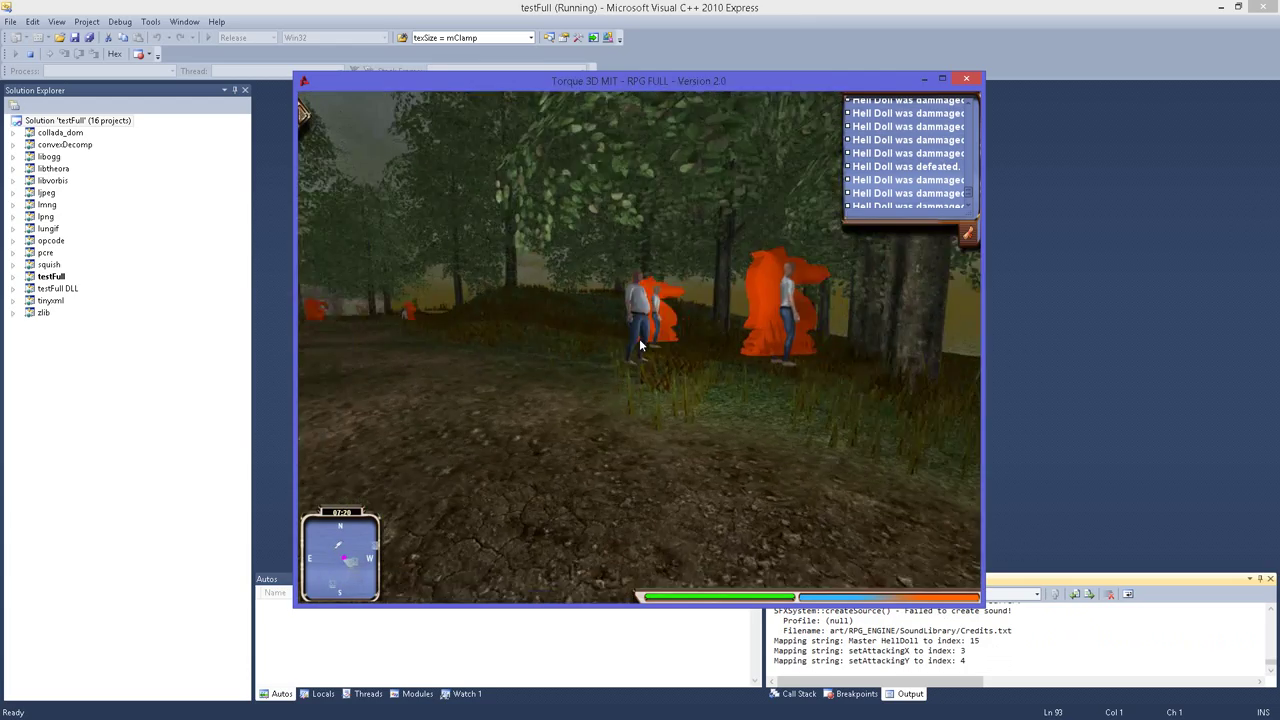
key(w)
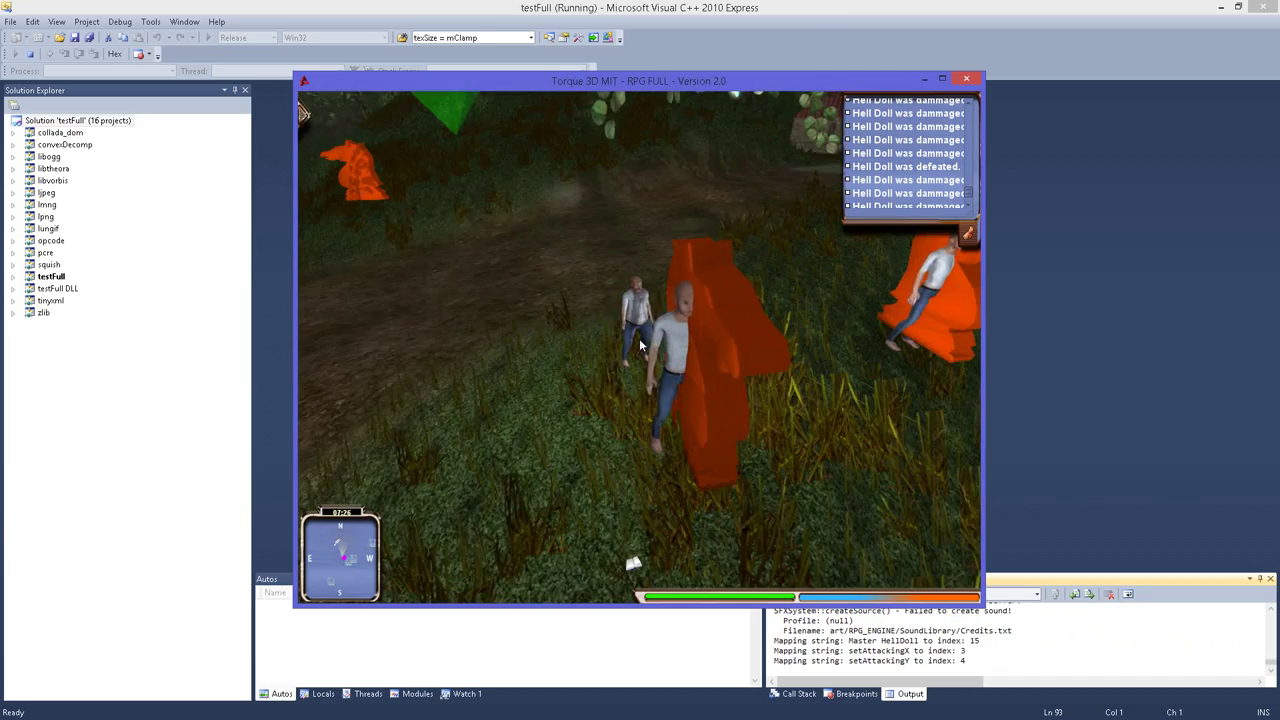
key(F11)
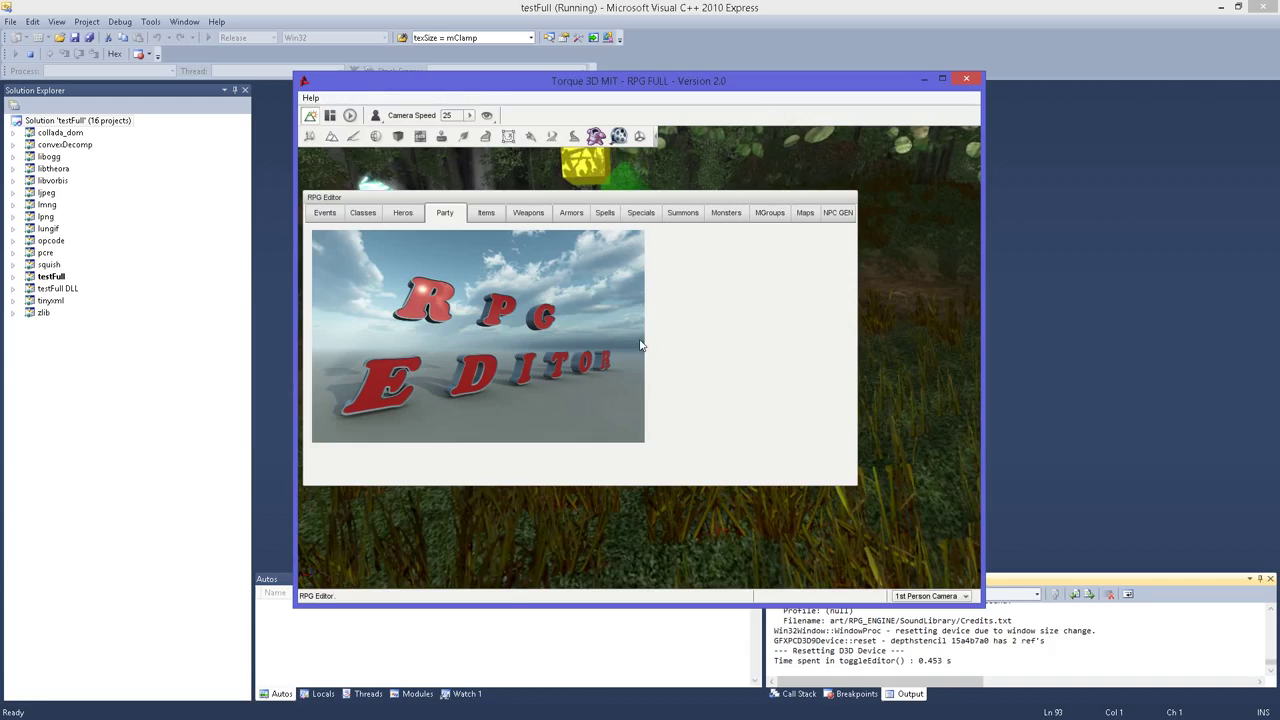
key(F11)
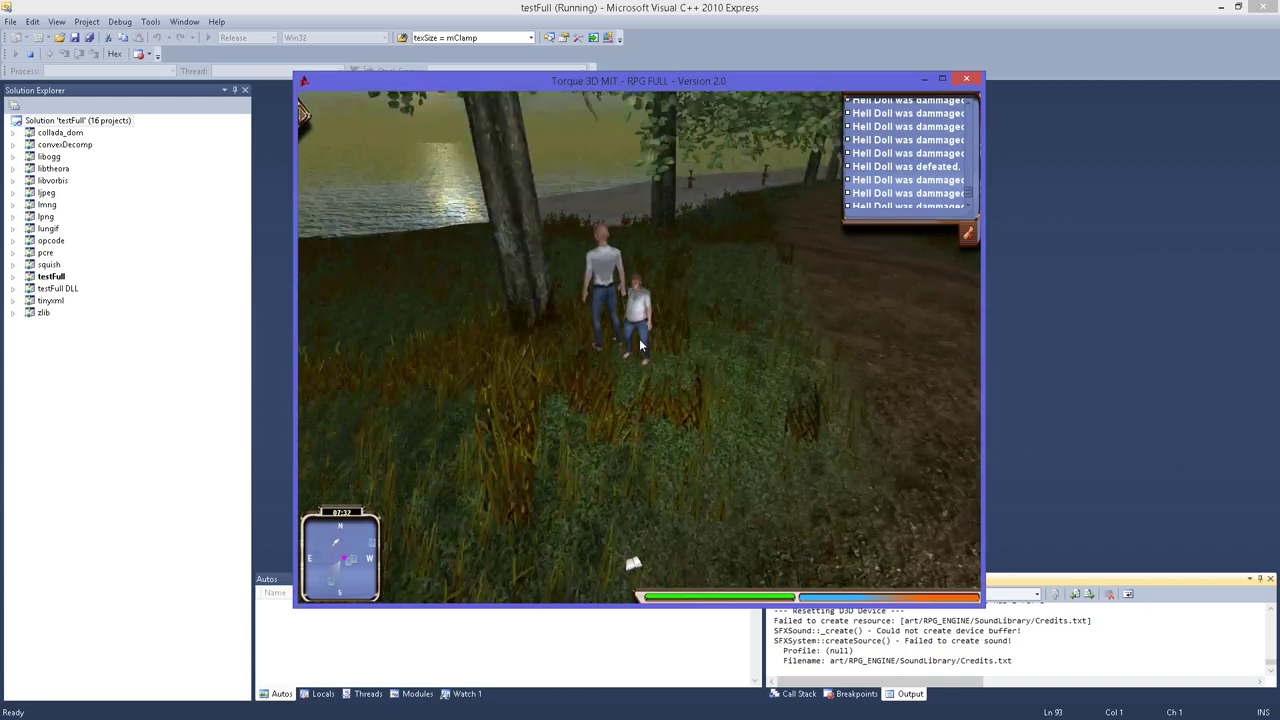
Step: Run along the dirt path and across the grass down to the totem-shaped monster on the sandy beach
key(d)
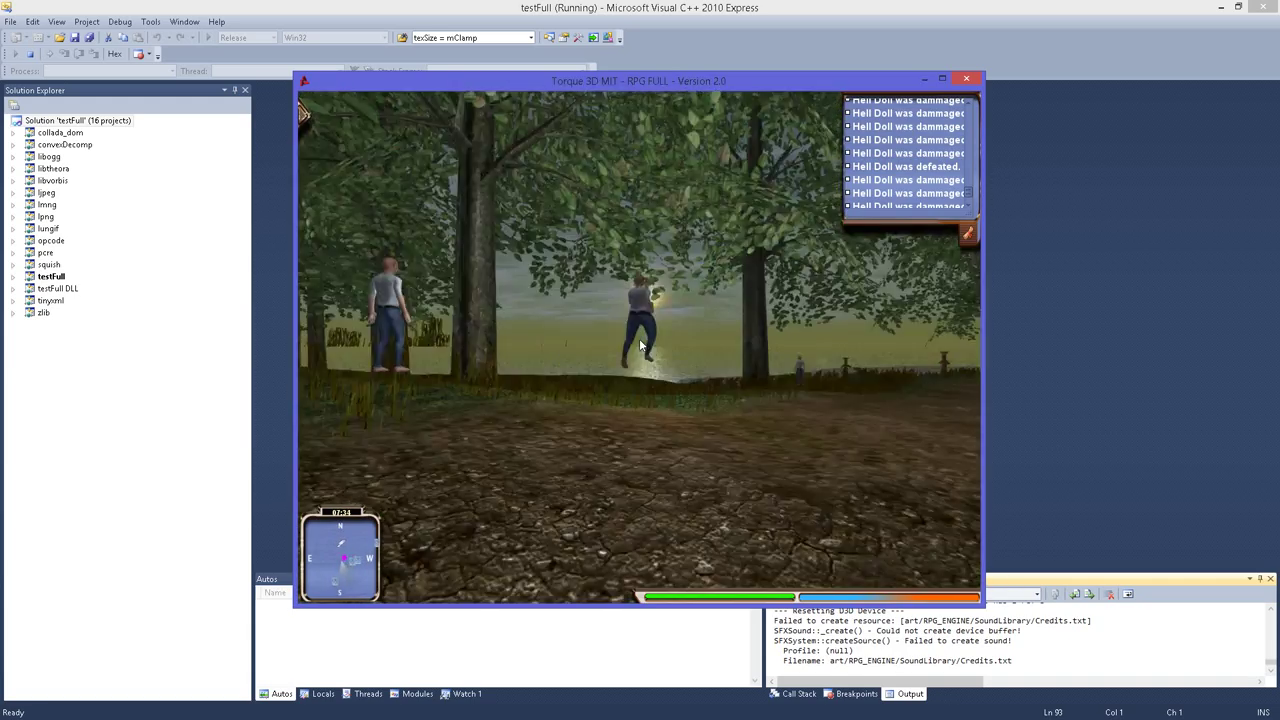
key(w)
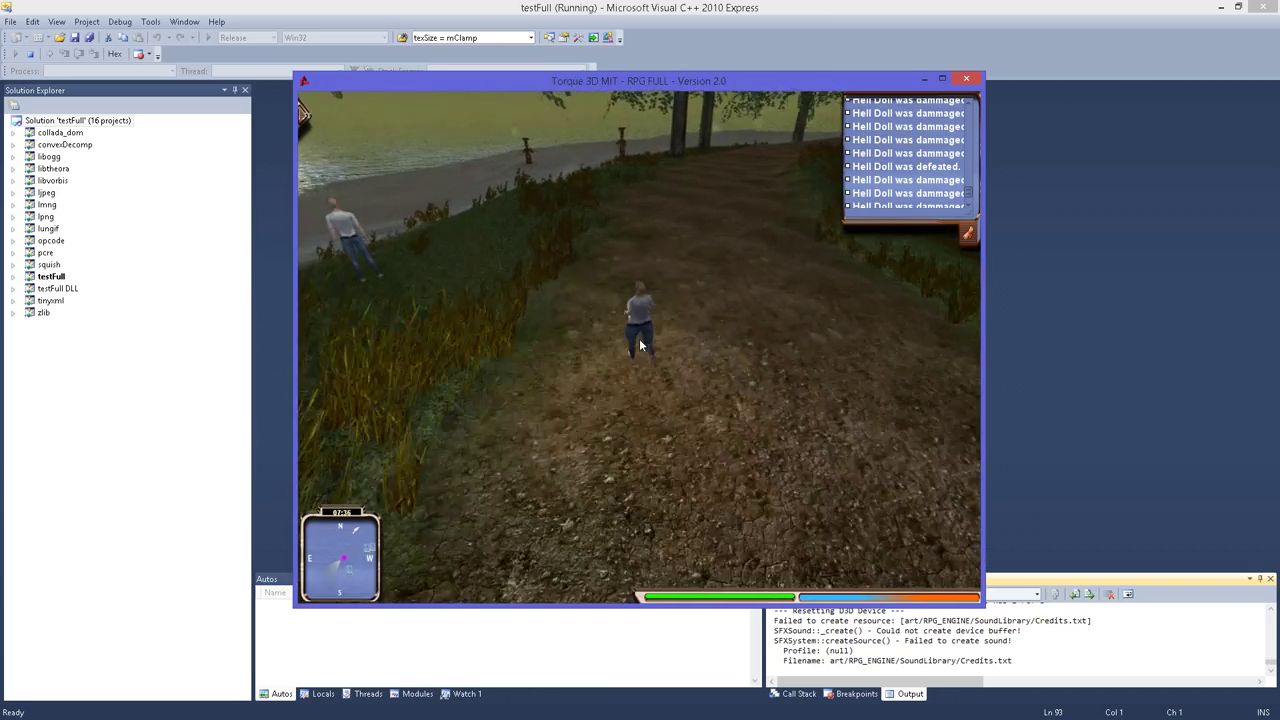
key(w)
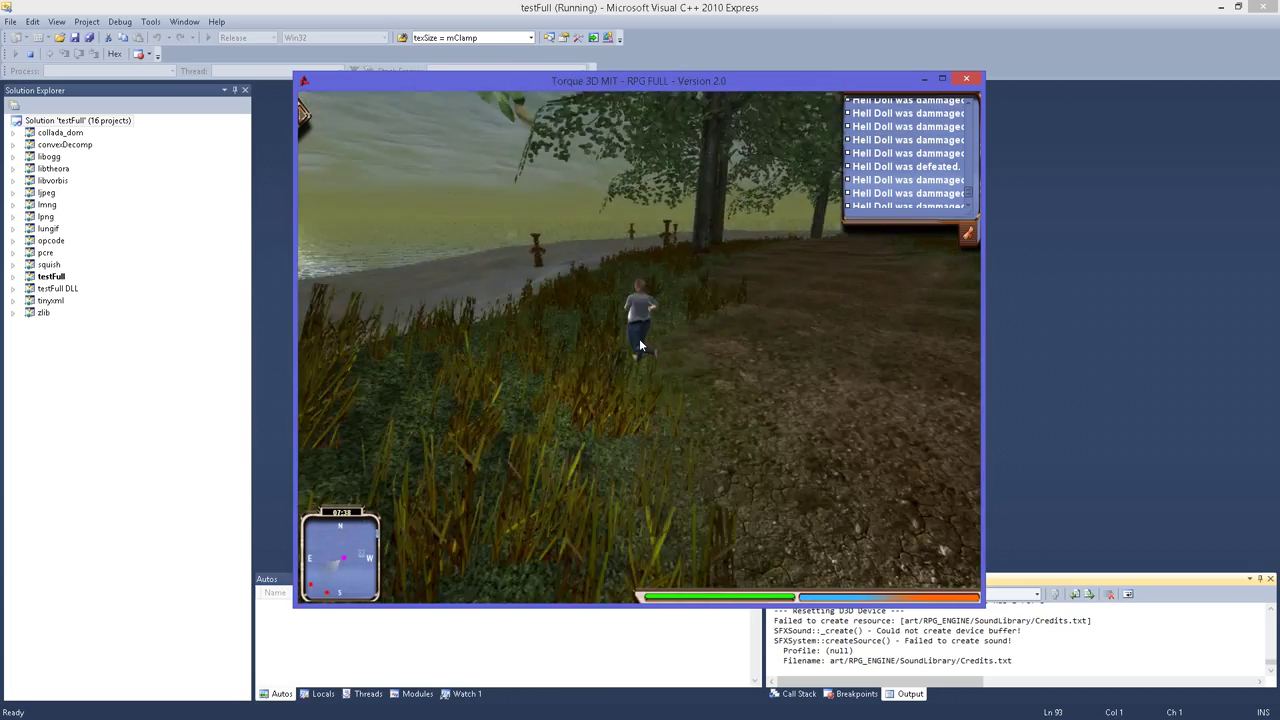
key(w)
key(space)
key(w)
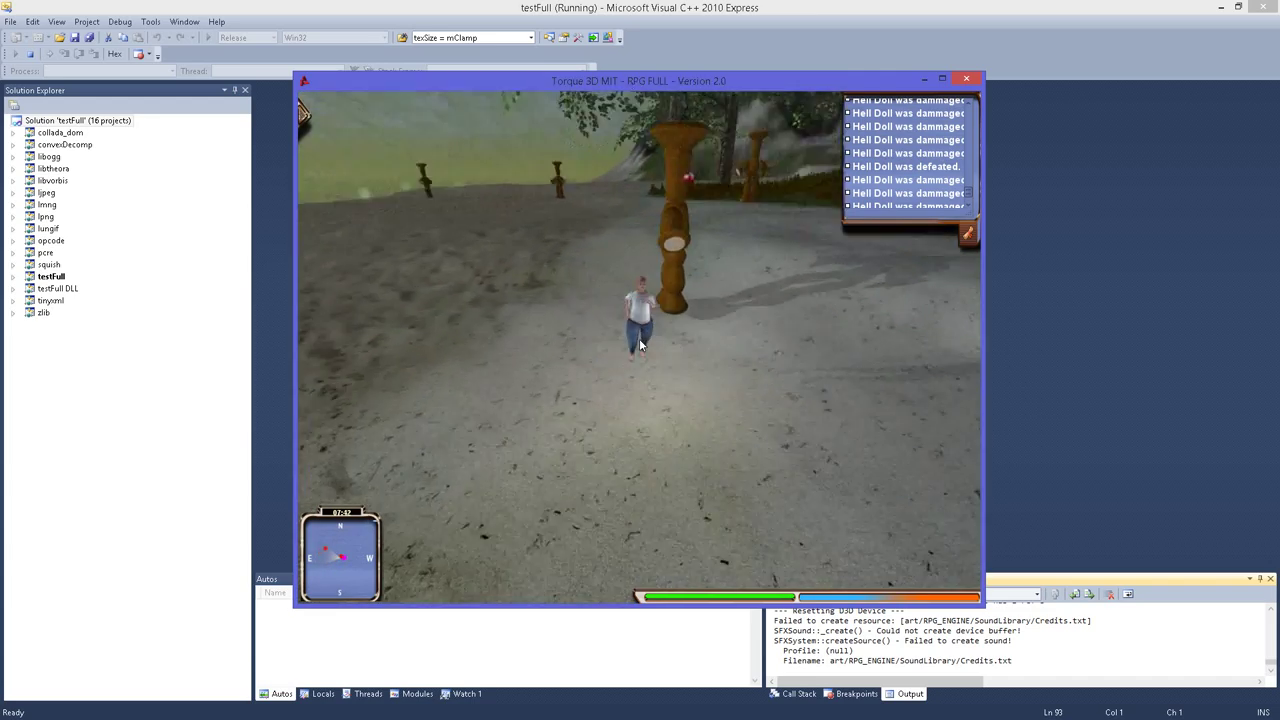
Step: Fight the Gryphon on the beach with Six, backing away and closing in again until the battle is won
key(w)
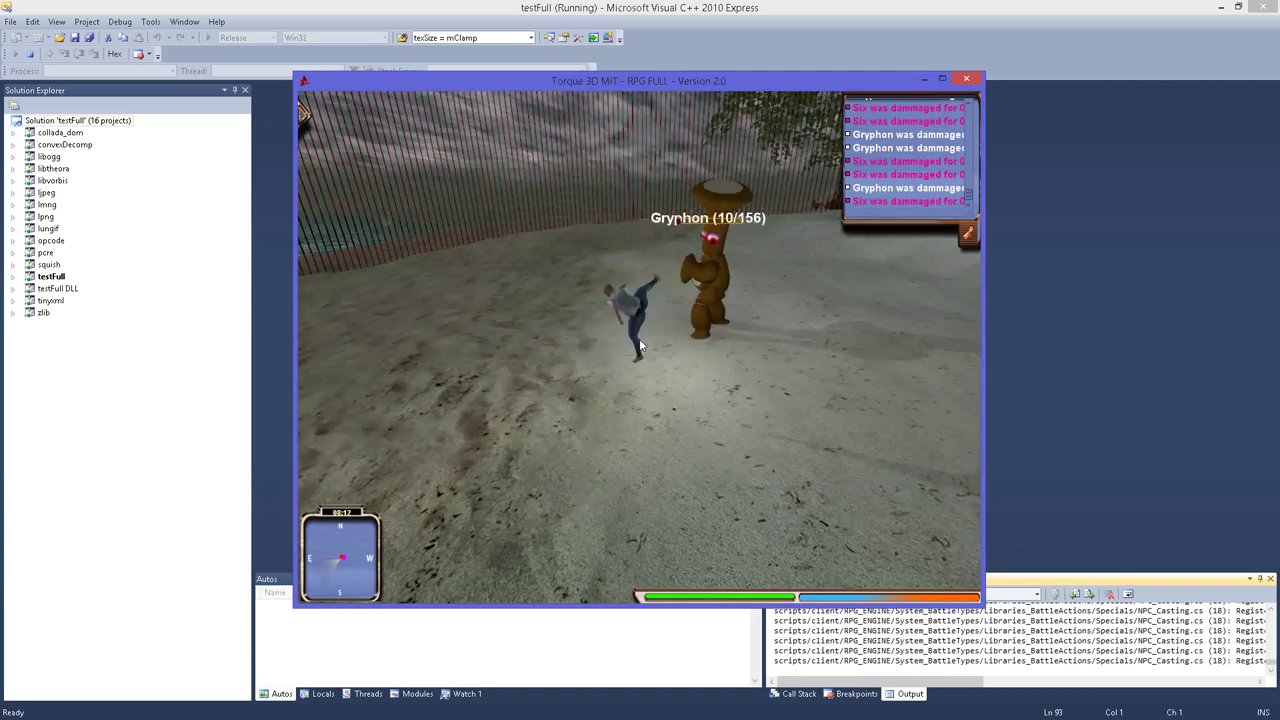
key(s)
key(s)
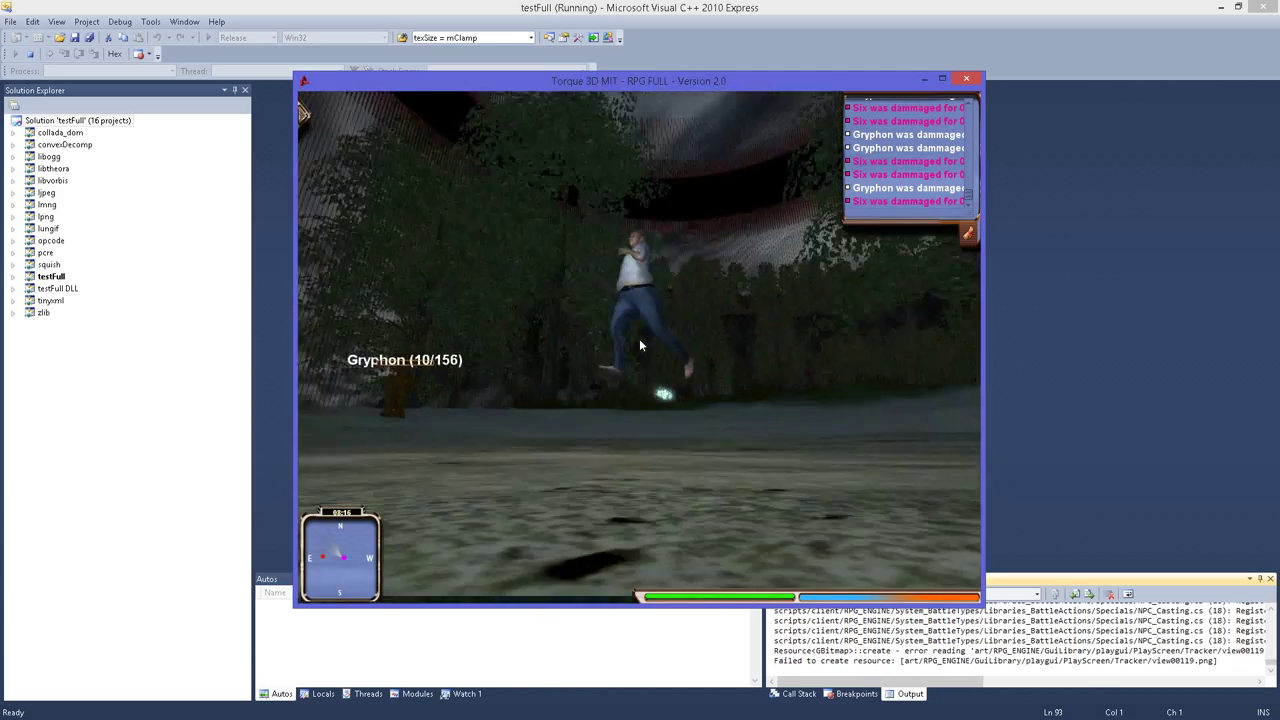
key(w)
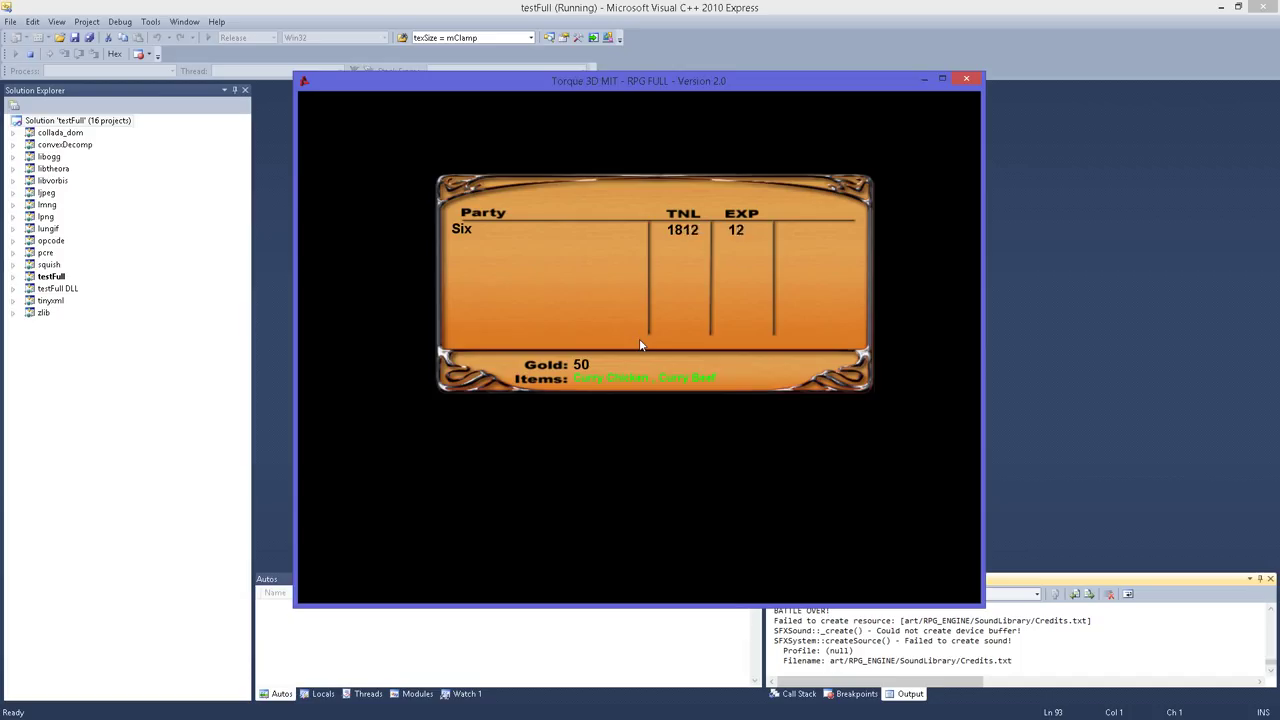
Step: Close the battle results and run from the sandy beach to the grassy slope beside the dirt path
click(640, 345)
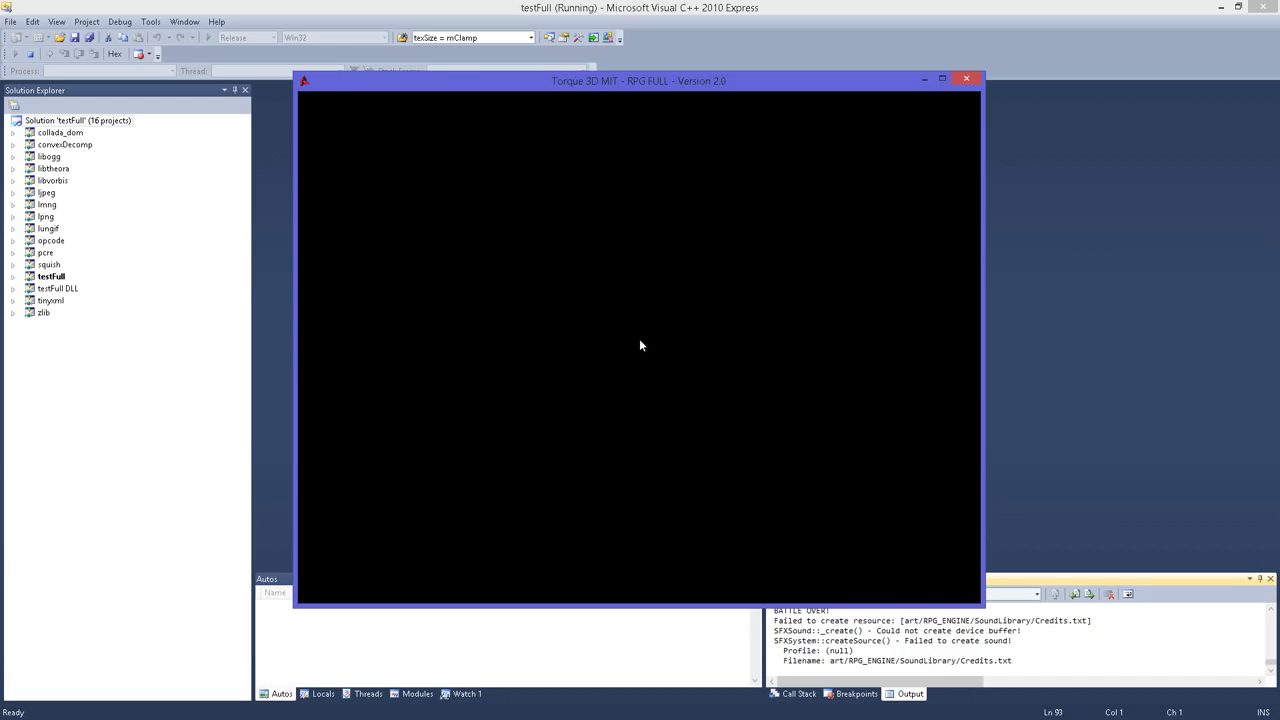
key(w)
key(w)
key(w)
key(w)
key(w)
key(w)
key(w)
Step: Save the game in slot 1 on the grassy slope
key(s)
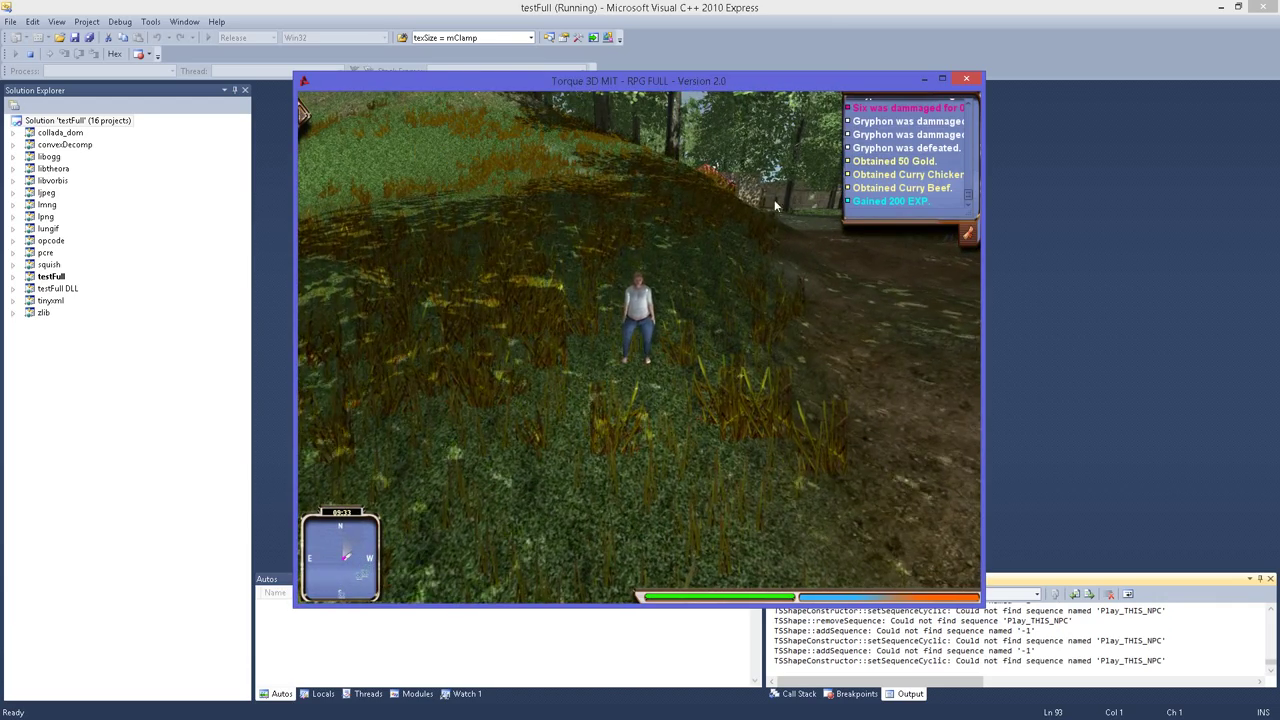
key(Escape)
click(774, 201)
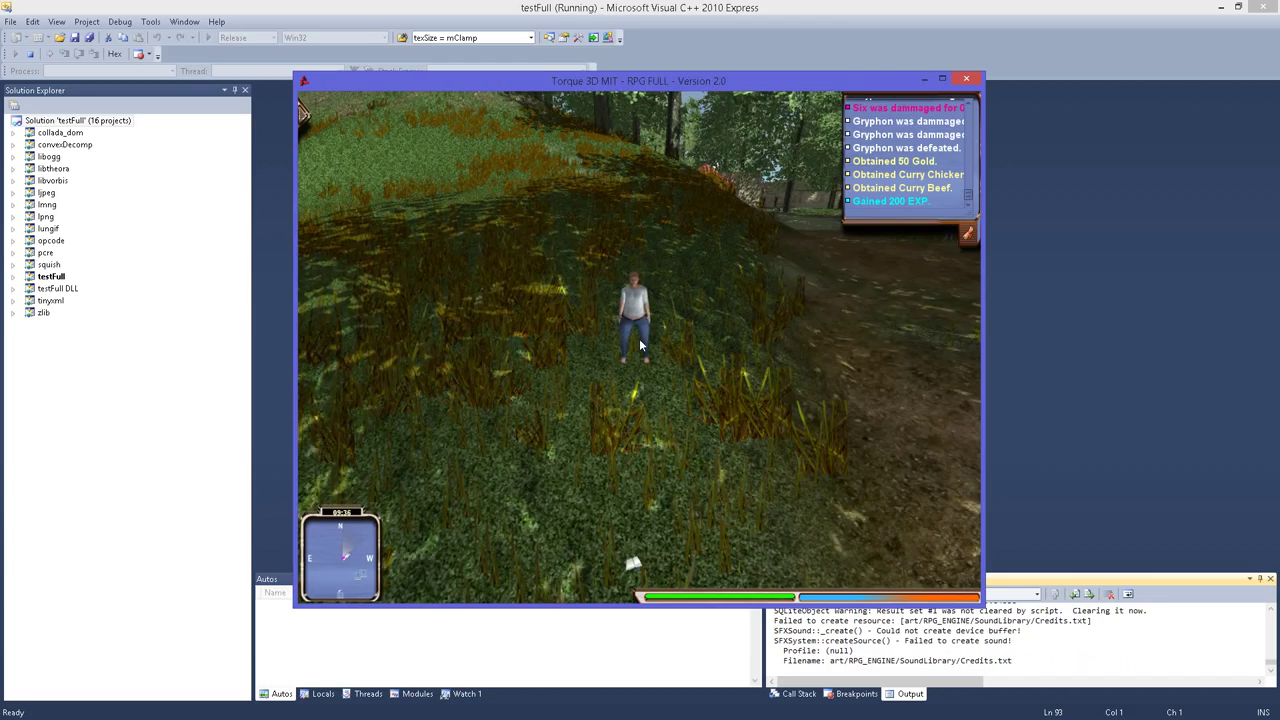
Step: Run across the grass, mount the hover vehicle and ride it between the trees to the totem-shaped monsters on the beach
key(w)
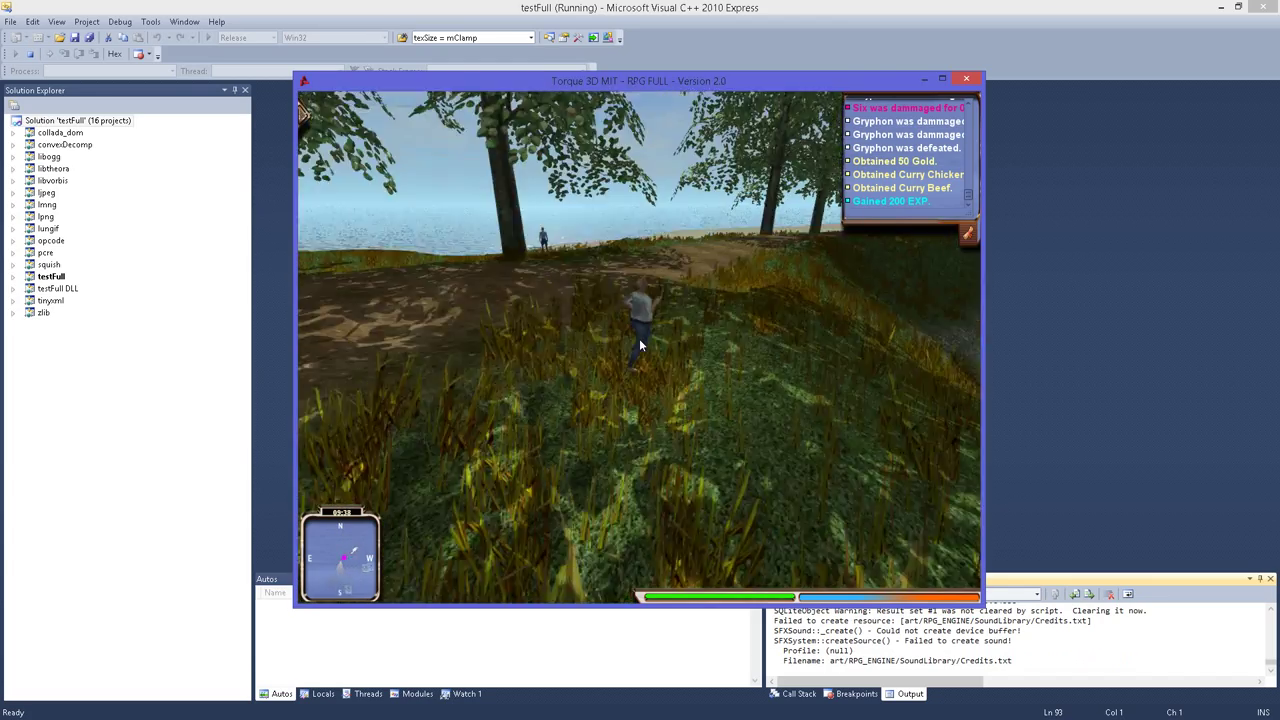
key(m)
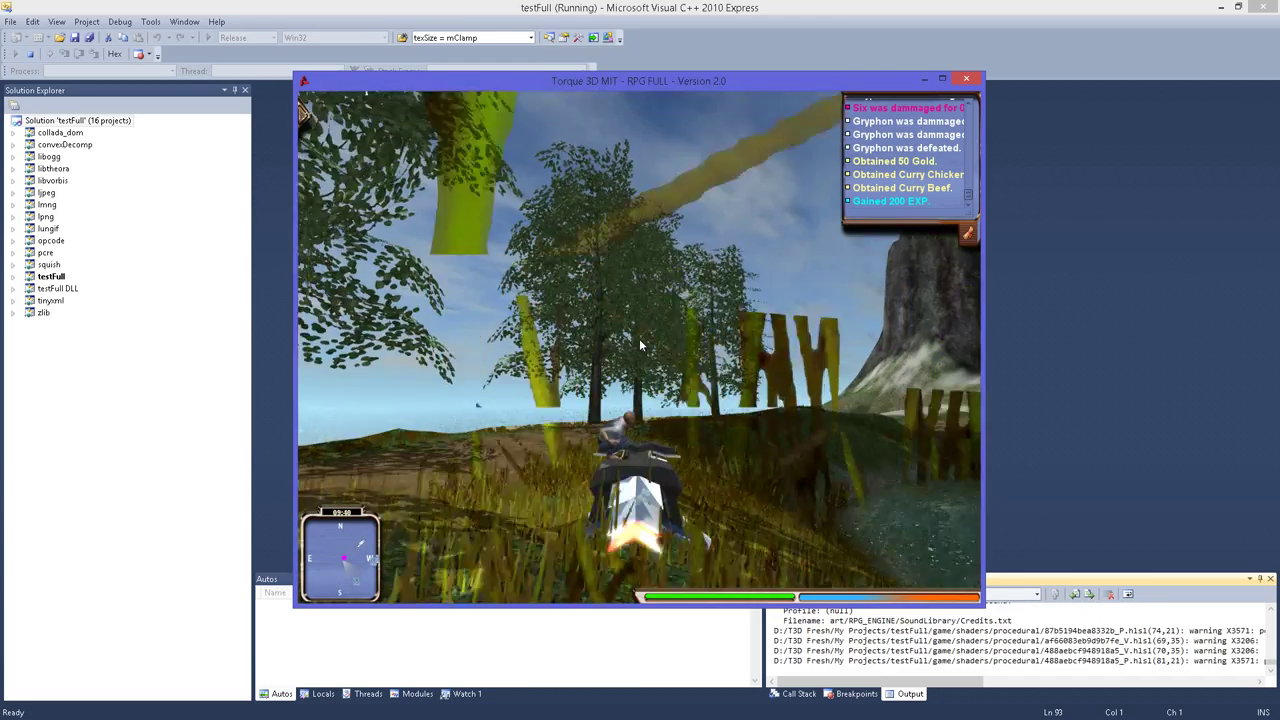
key(w)
key(d)
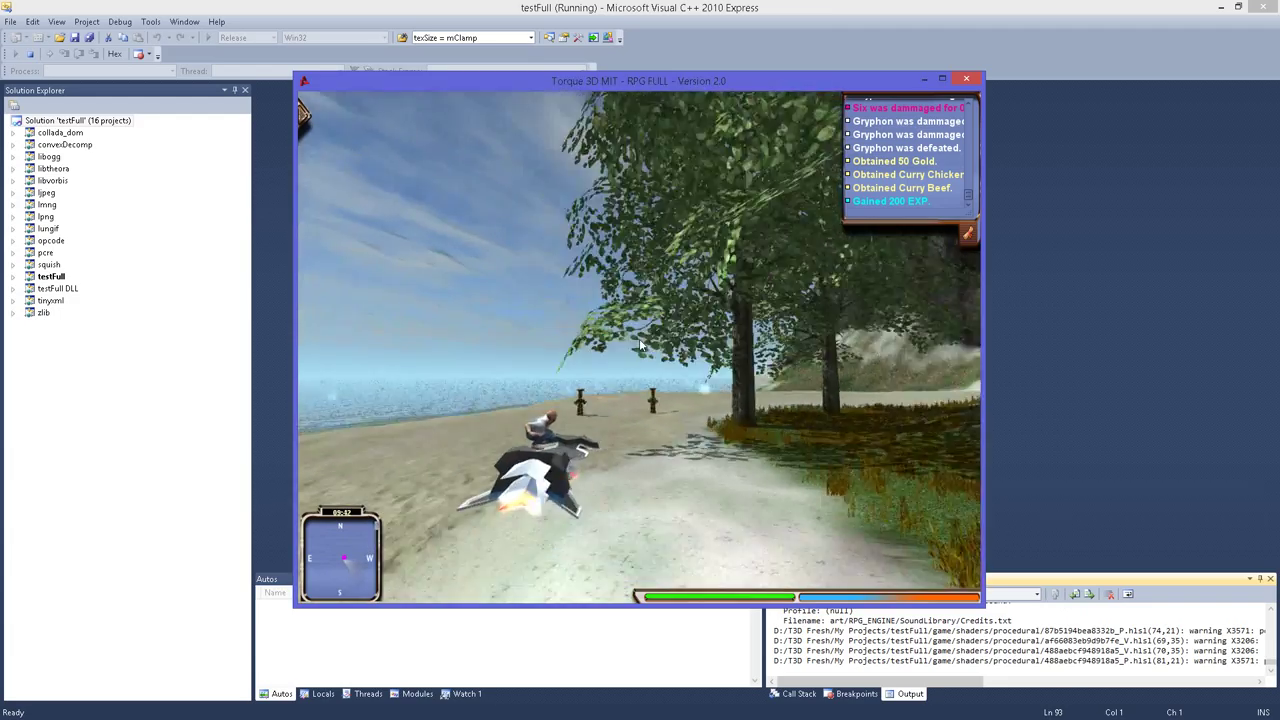
key(a)
key(d)
Step: Dismount, run up to the brown totem-shaped monster on the sand and fight the Gryphons with Six
key(m)
key(w)
key(d)
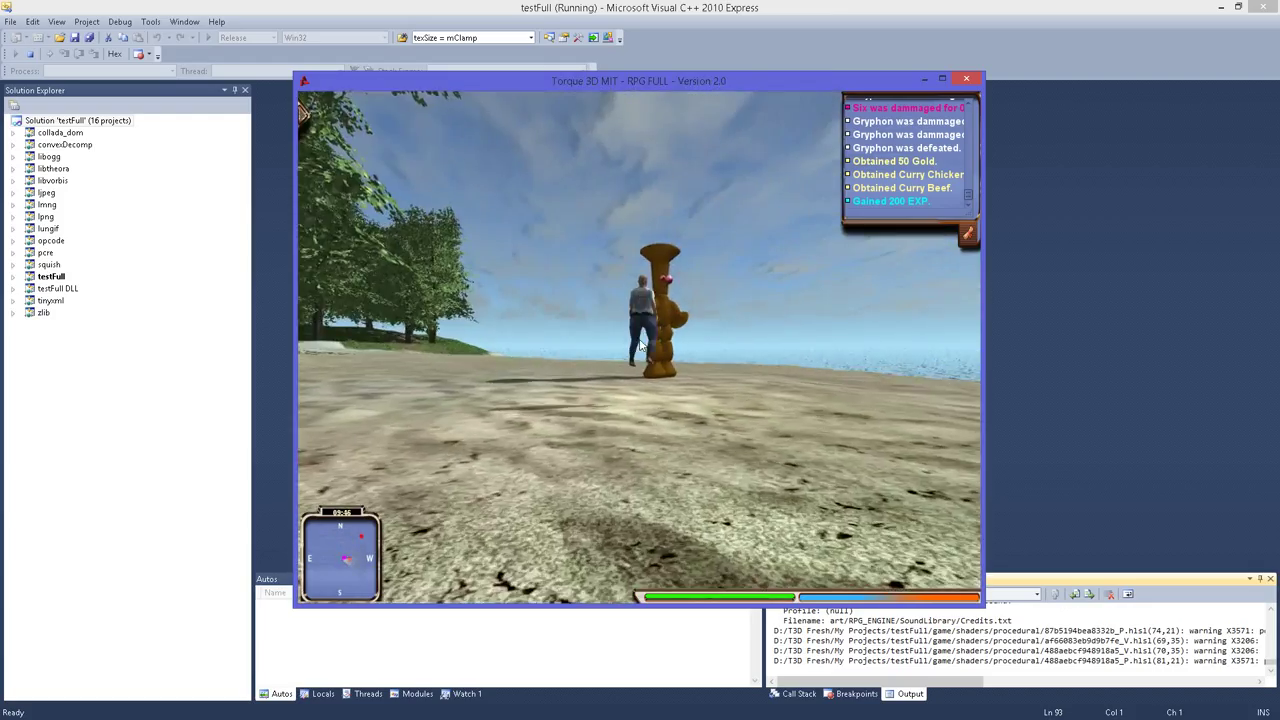
key(w)
key(a)
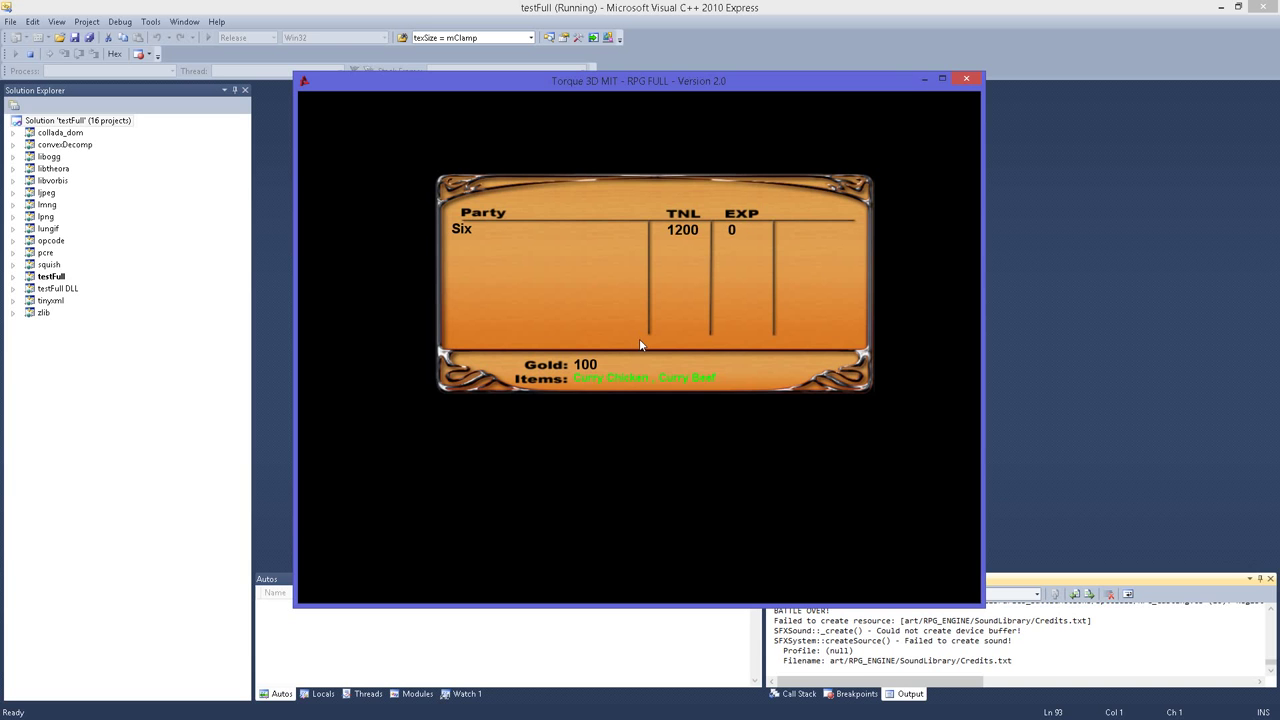
Step: Close the battle results and ride the hover vehicle inland to the monsters near the waterfall
click(640, 345)
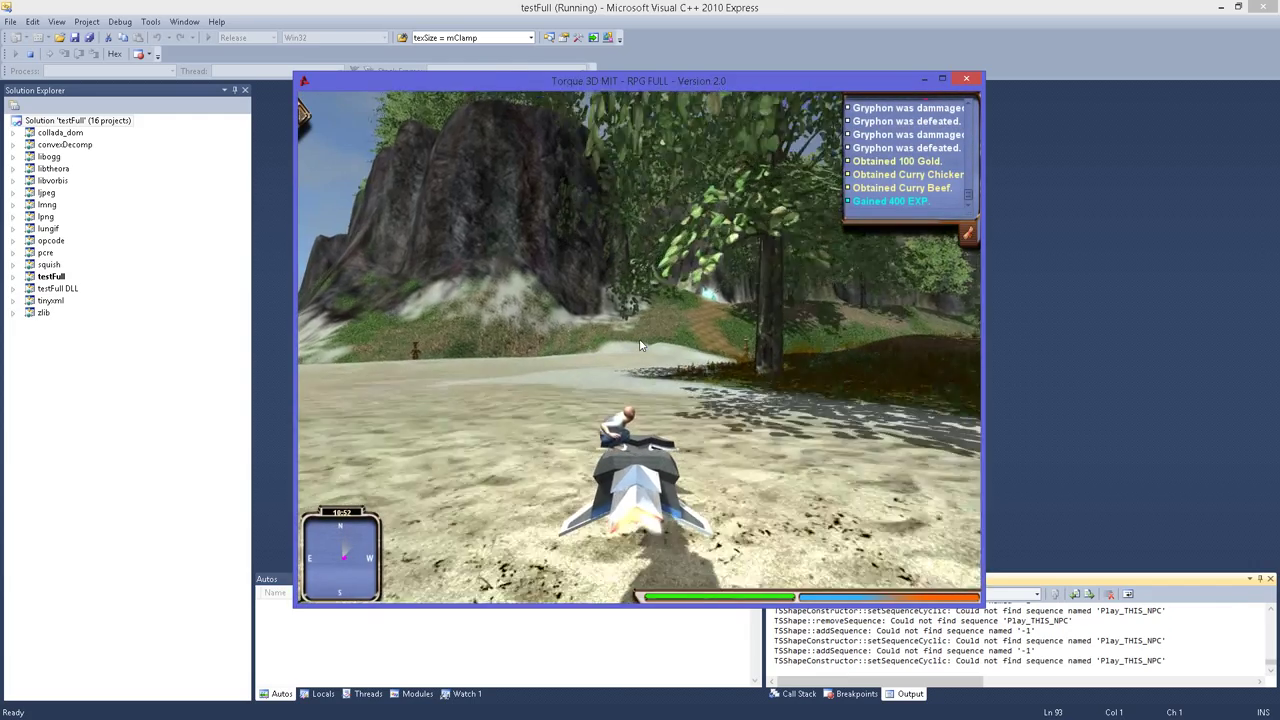
key(w)
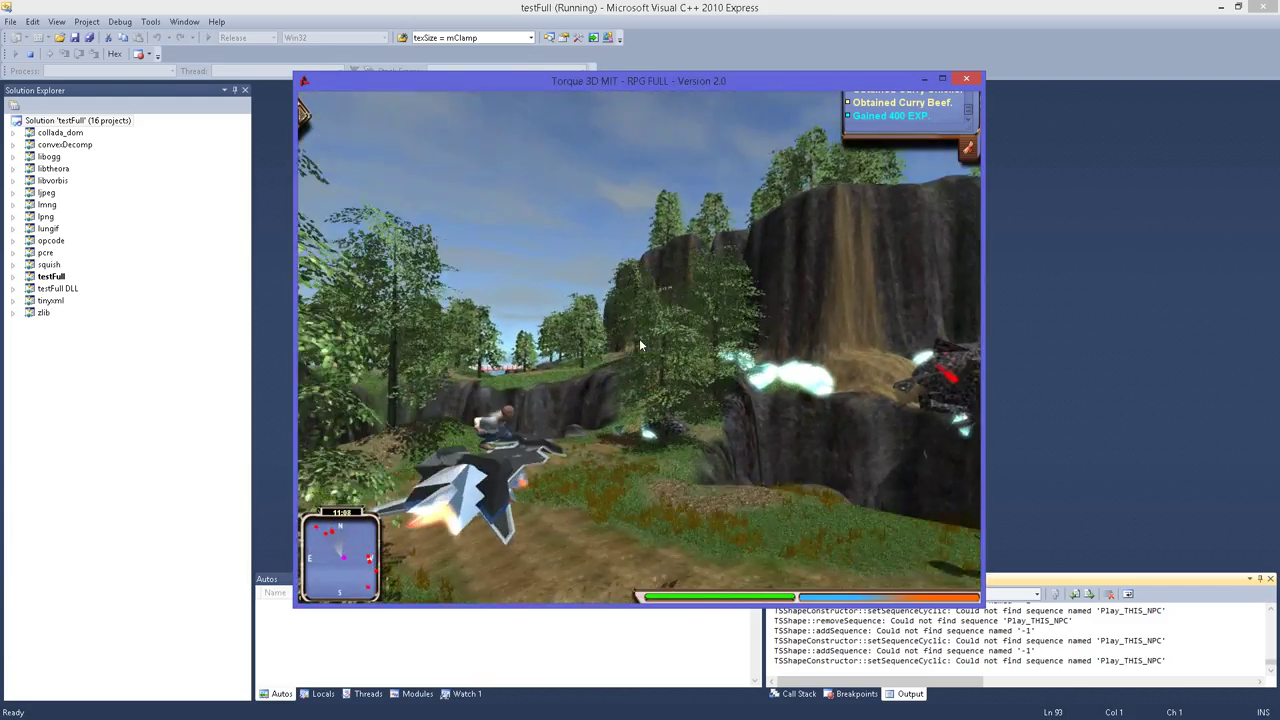
key(w)
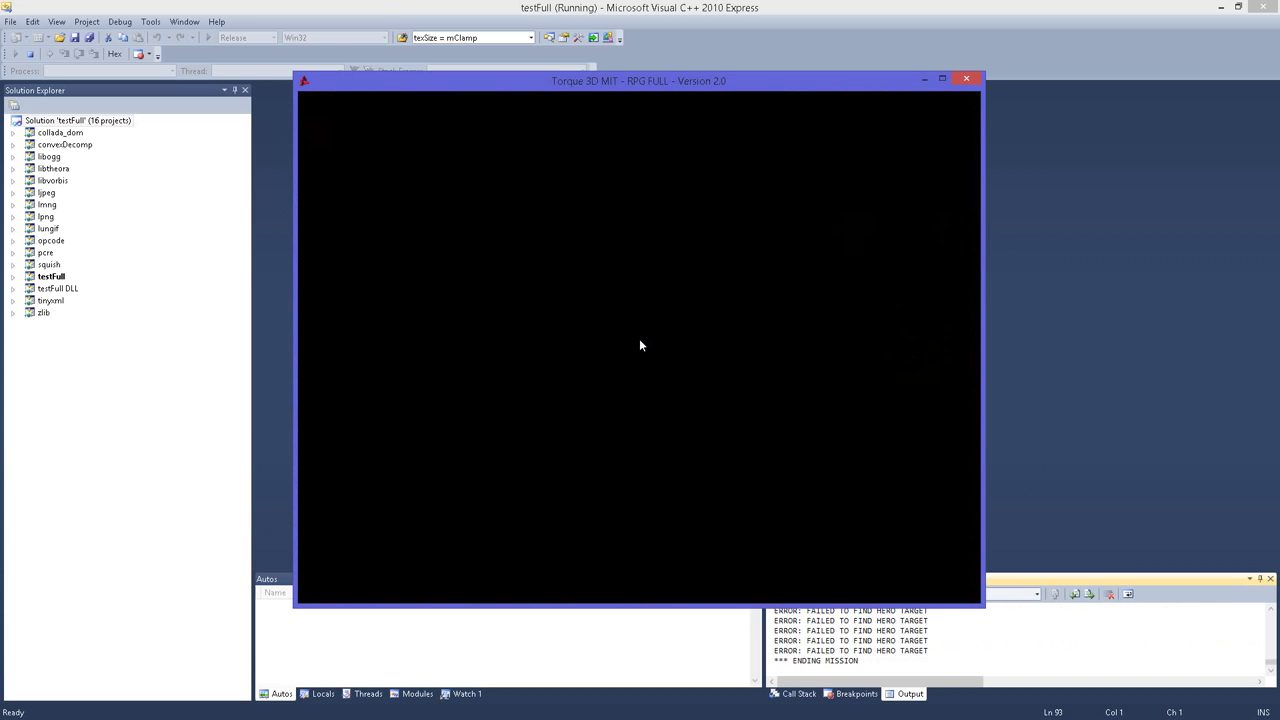
Step: Load the SimpleTown game saved in slot 1 from the game over screen
key(Down)
key(Down)
key(Down)
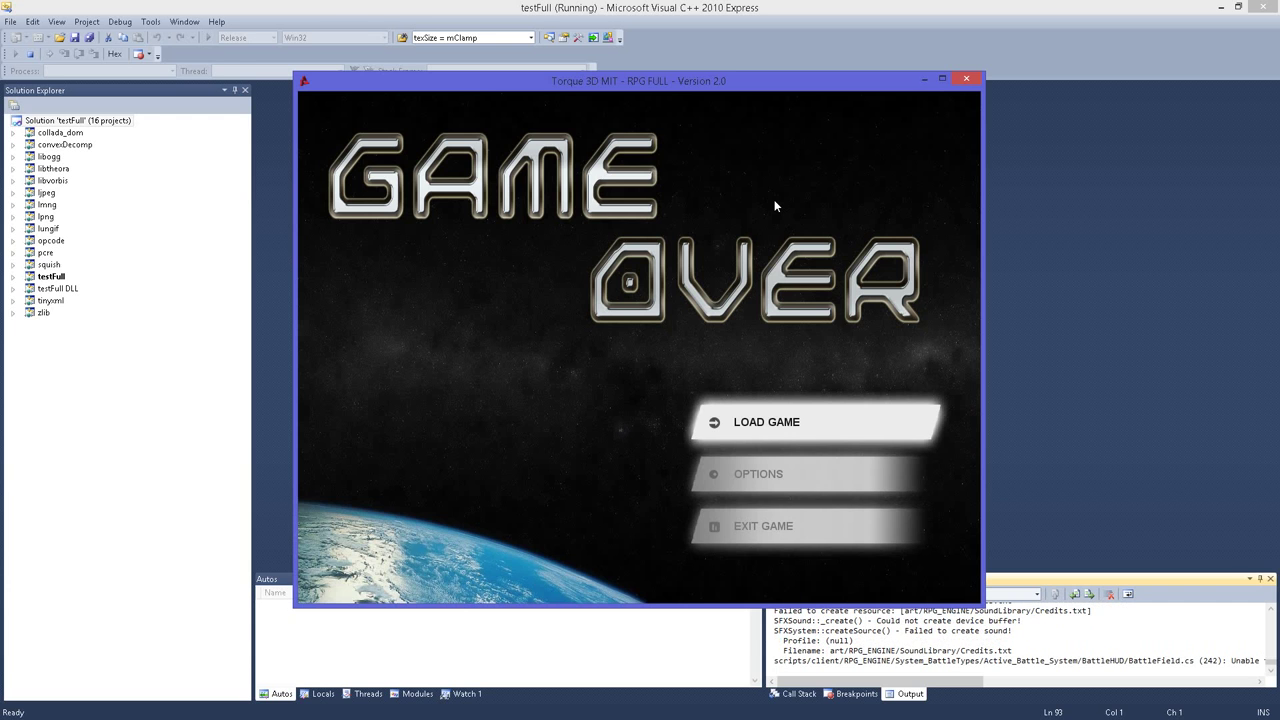
key(Return)
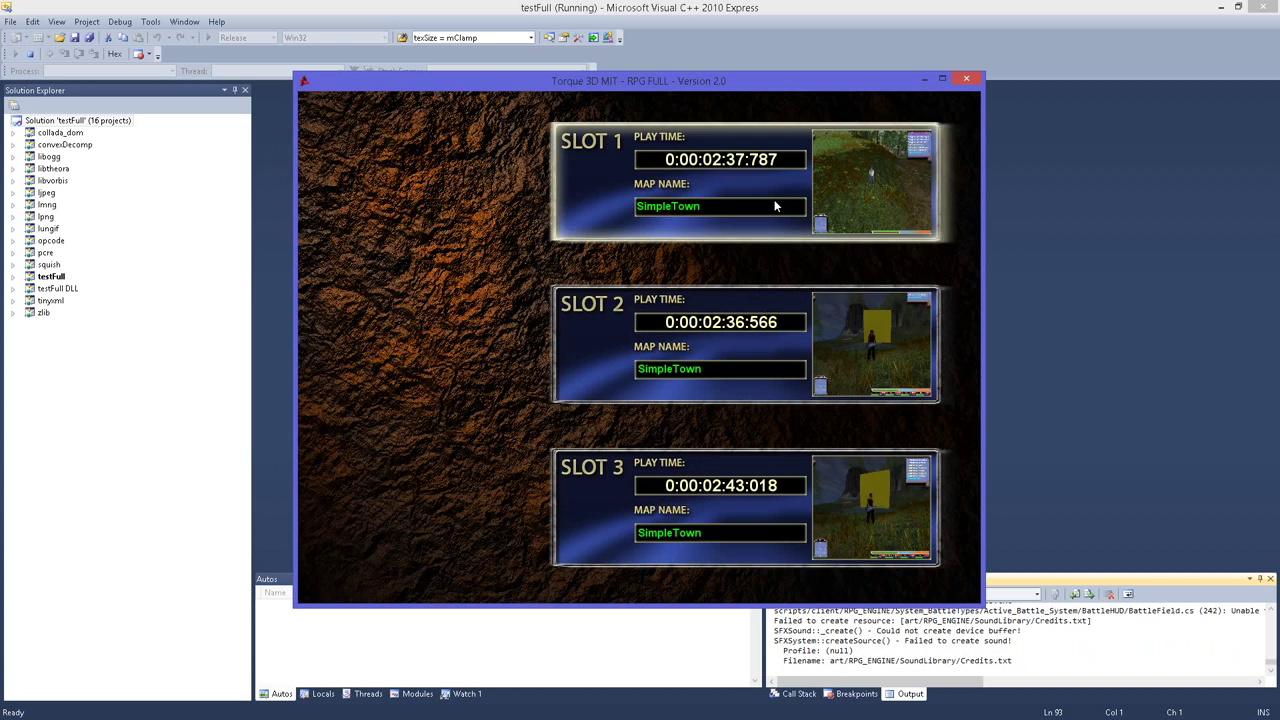
key(Down)
key(Up)
click(775, 206)
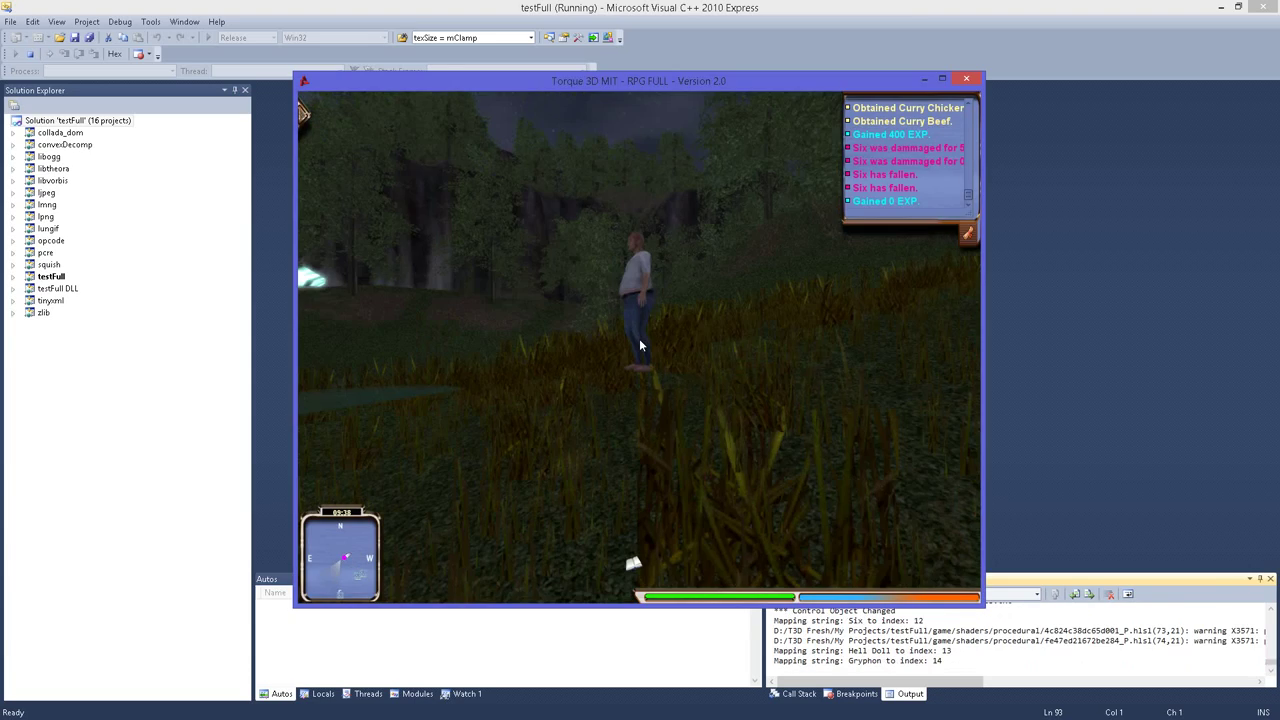
Step: Run Six from the grassy slope around the yellow block and onto the dirt clearing facing the villagers
key(w)
key(w)
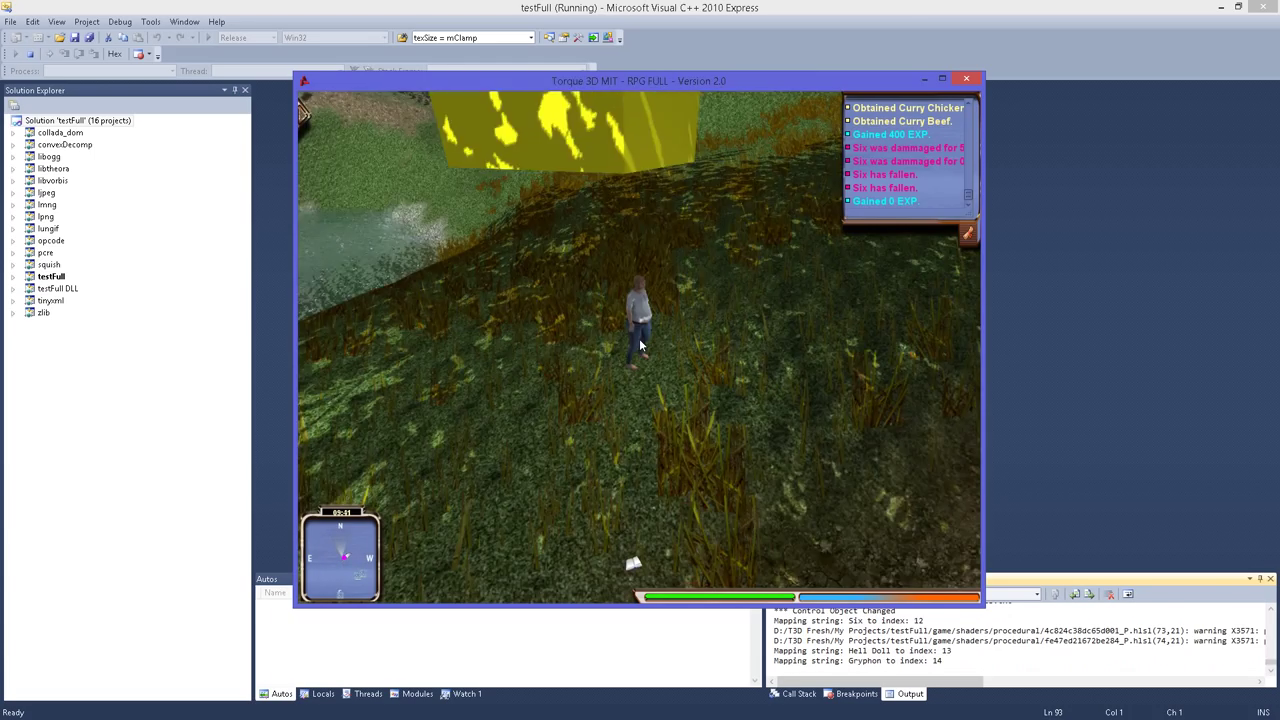
key(w)
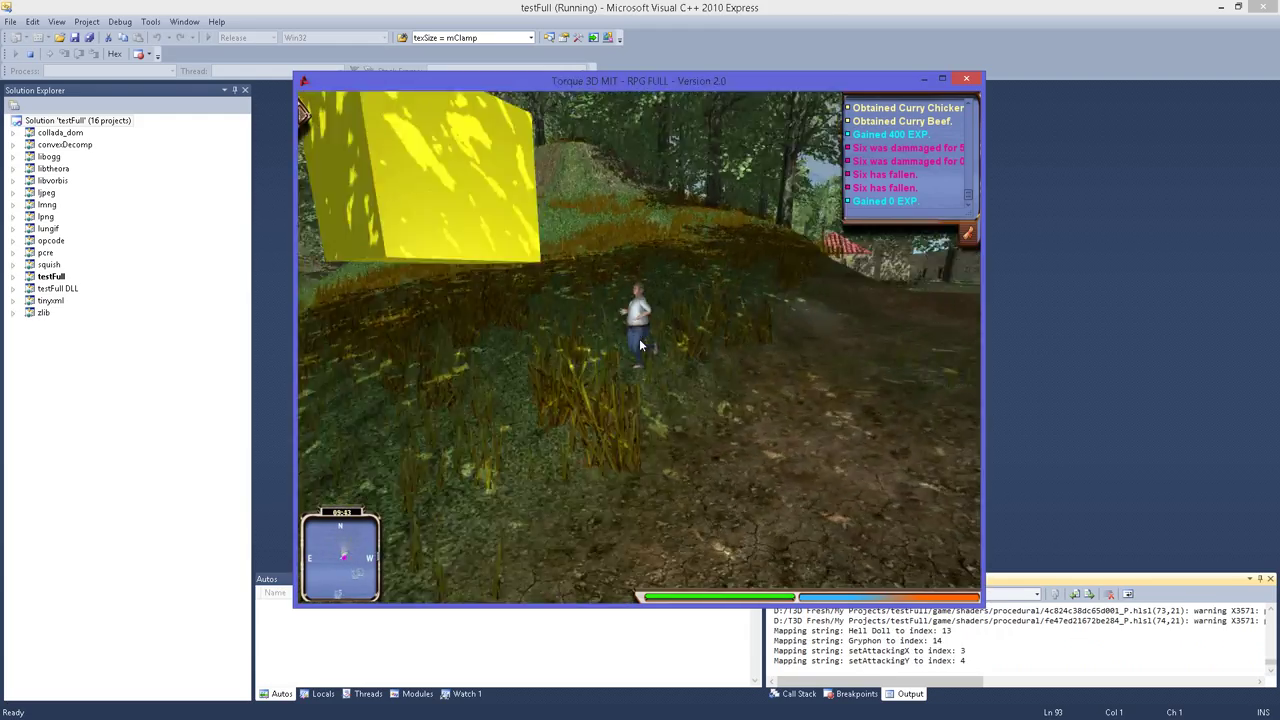
key(w)
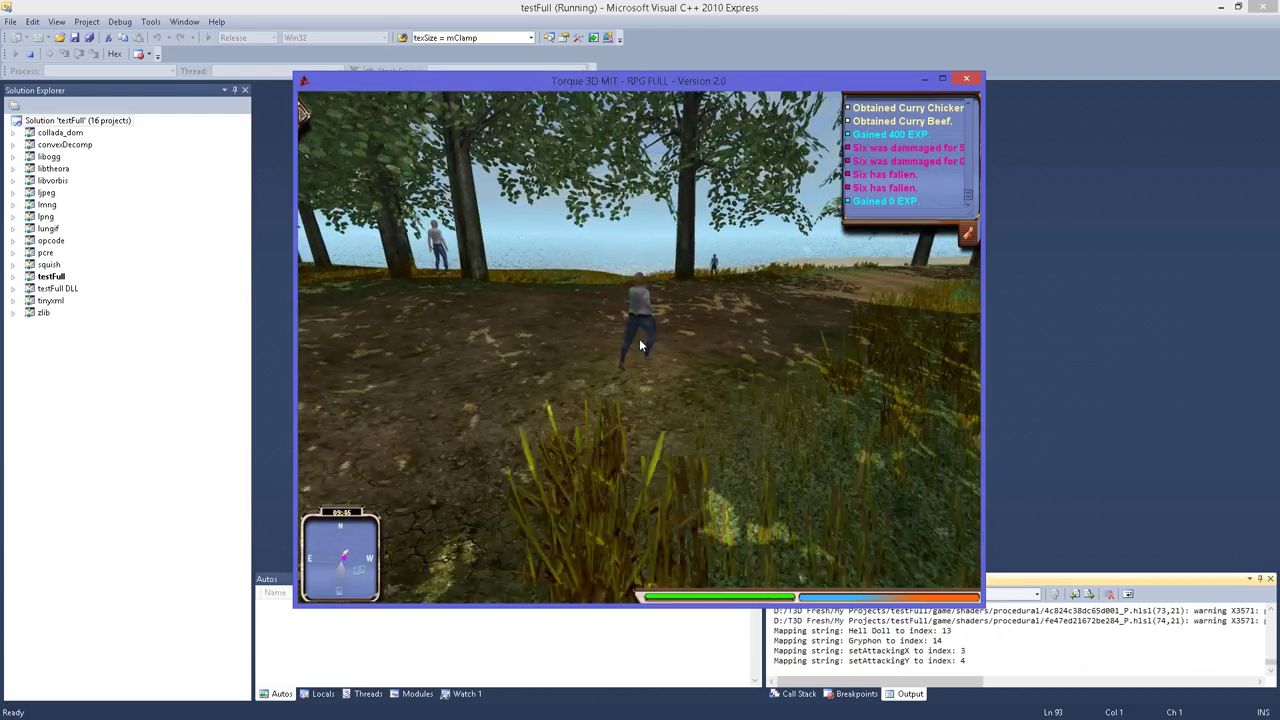
key(s)
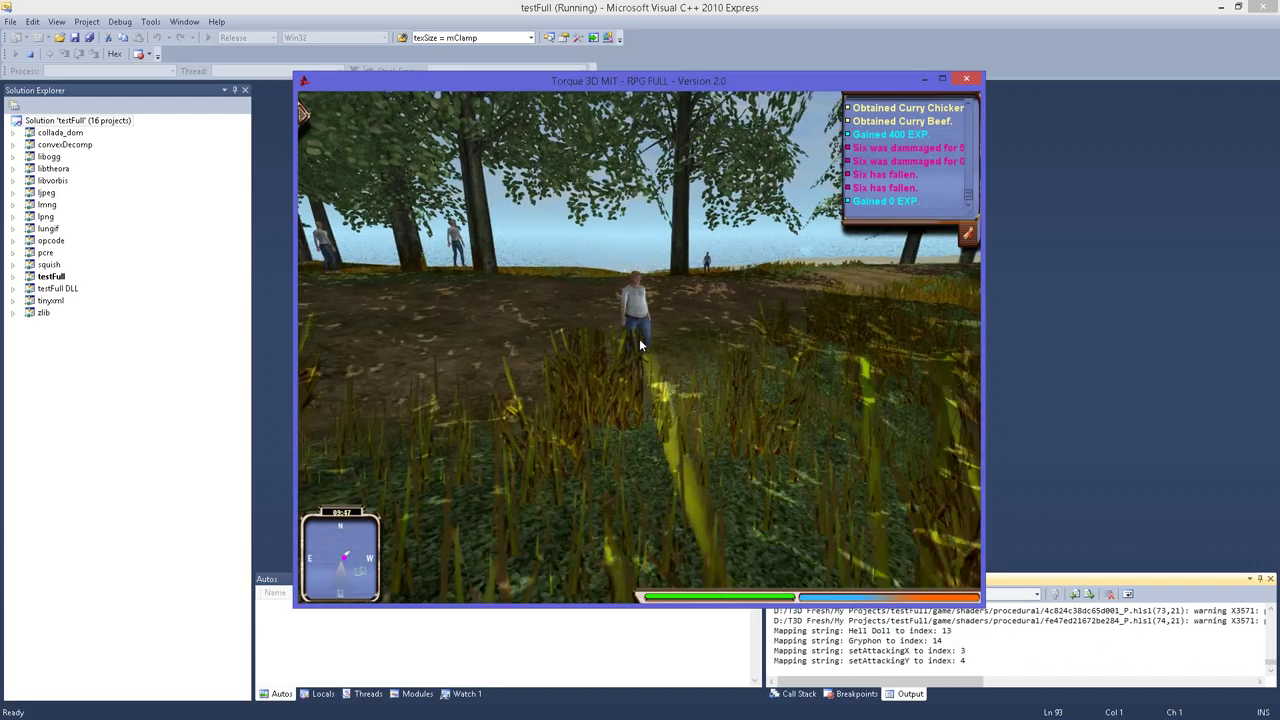
key(w)
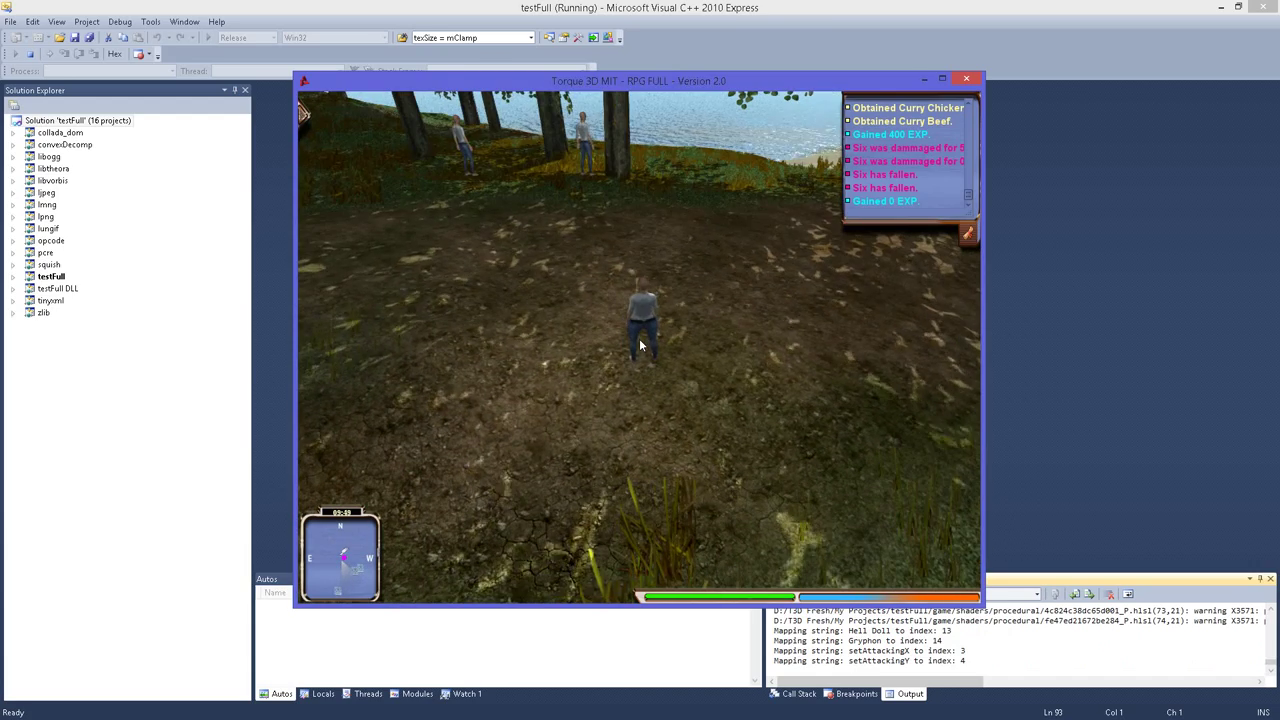
Step: Toggle the world editor, quit the running testFull game and minimize Visual C++ to return to File Explorer
key(F11)
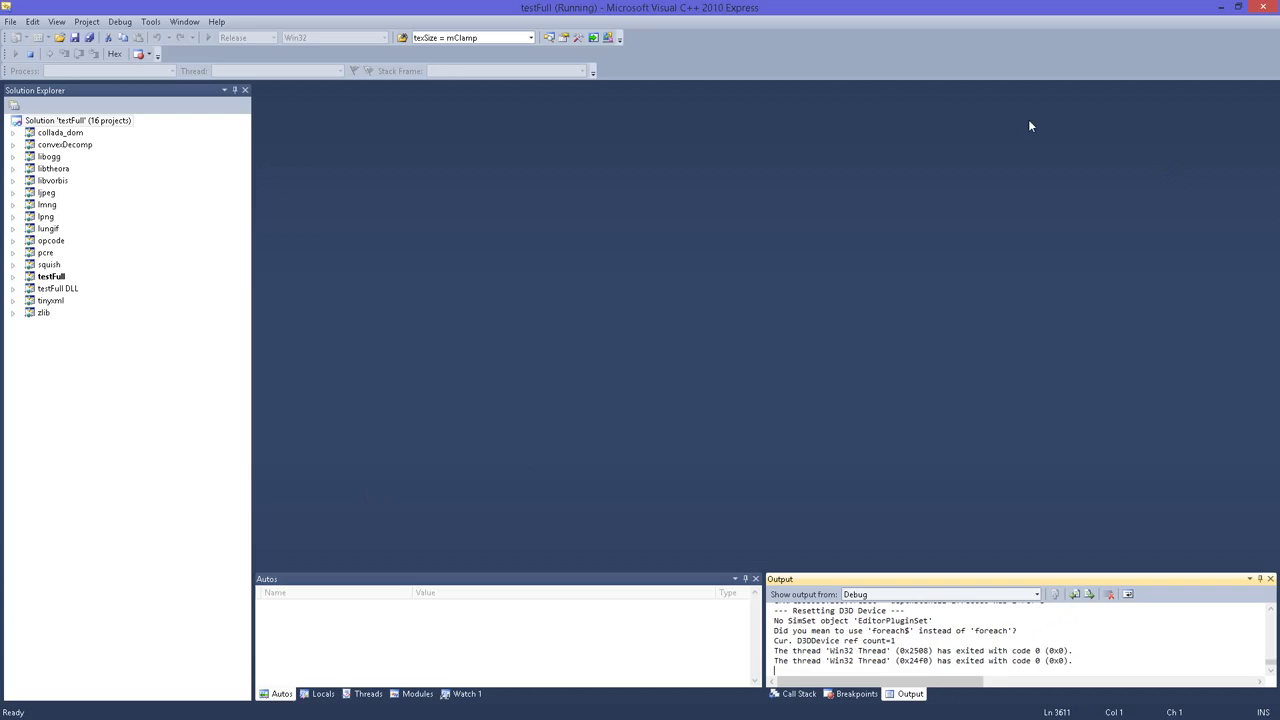
click(1220, 10)
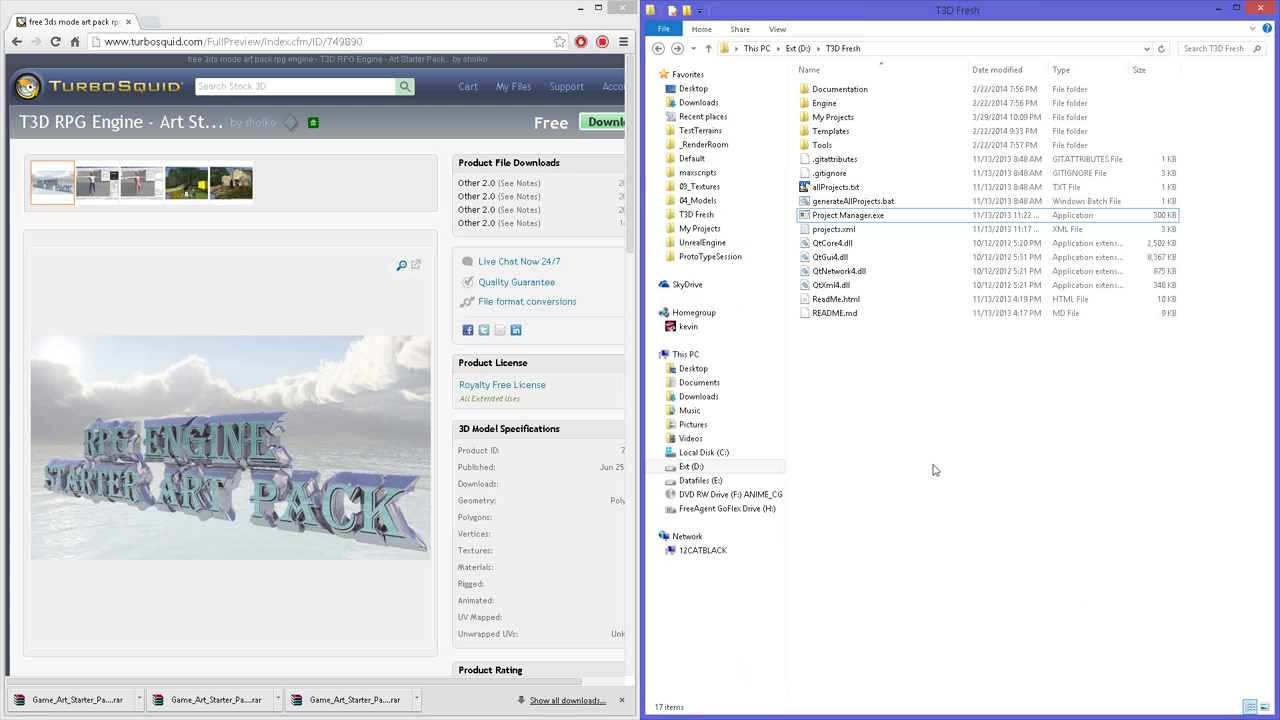
key(Up)
key(Up)
key(Up)
key(Up)
key(Up)
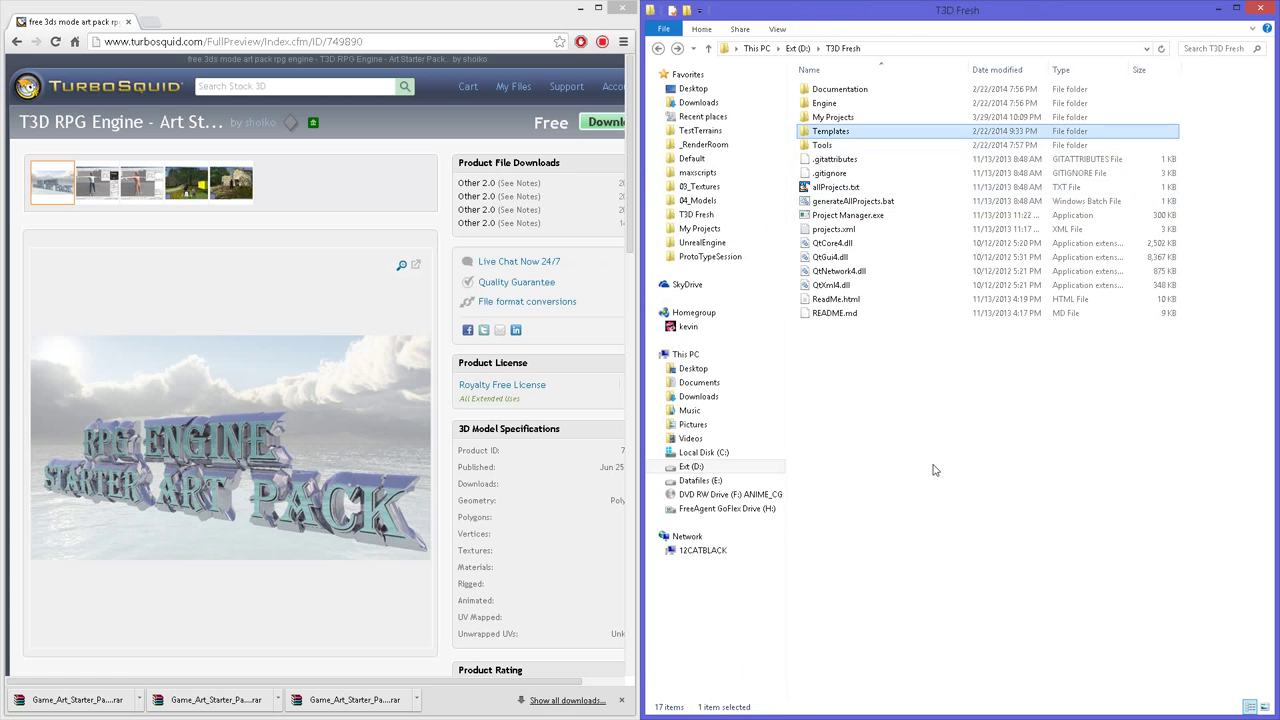
key(Return)
key(Down)
key(Down)
key(Down)
key(Up)
key(Return)
key(BackSpace)
Step: Open the fullNoArt project folder inside My Projects
key(Up)
key(Up)
key(Return)
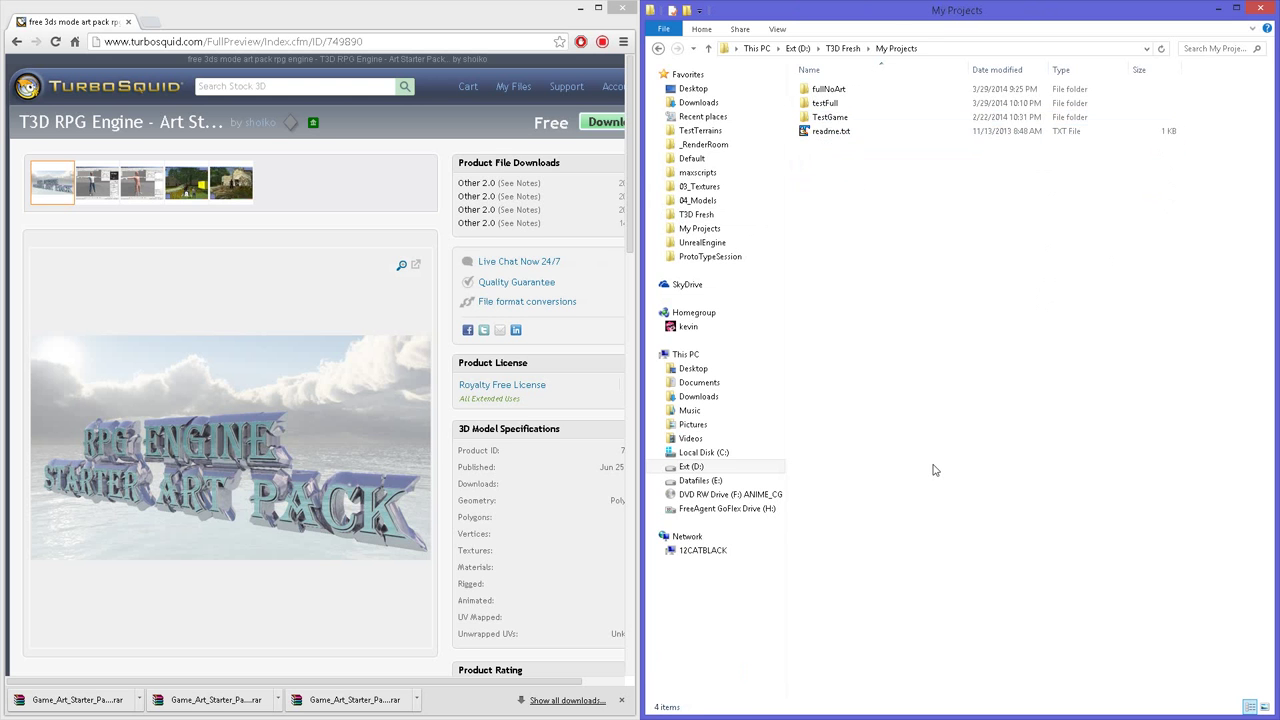
key(Down)
key(Down)
key(Down)
key(Up)
key(Up)
key(Up)
key(Return)
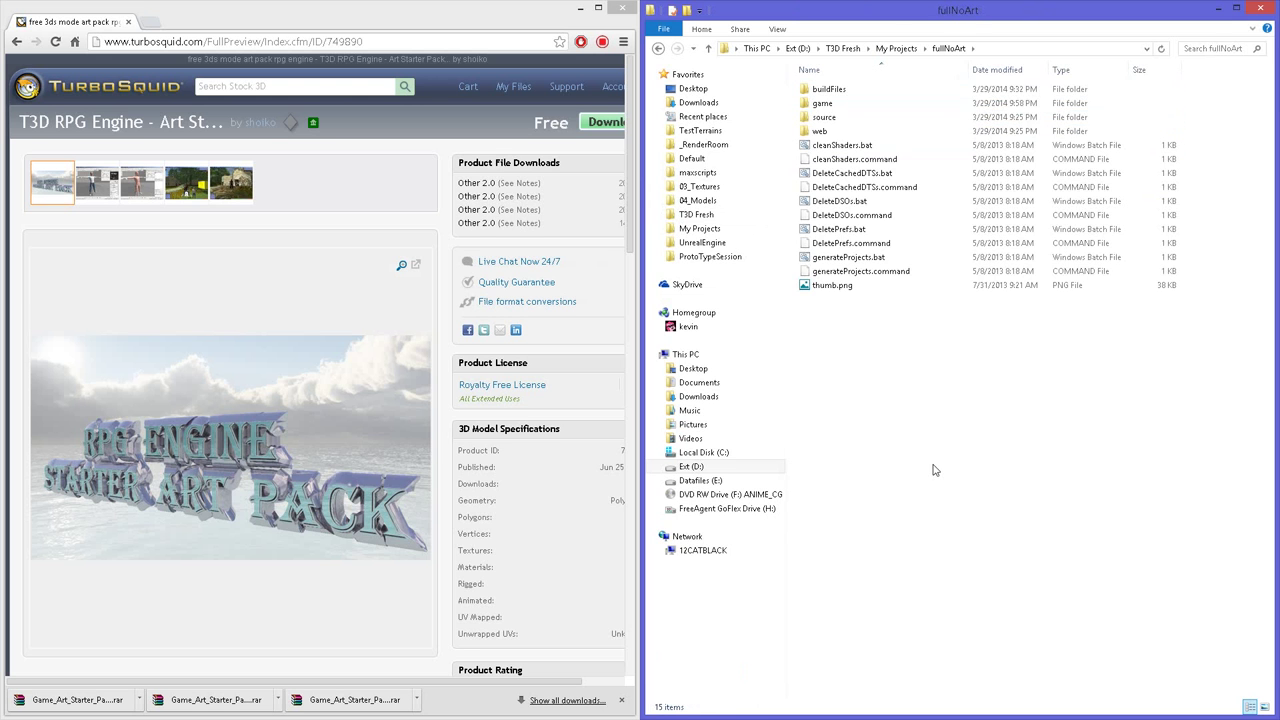
Step: Open the project's game folder and launch fullNoArt.exe
key(Down)
key(Down)
key(Up)
key(Return)
key(Up)
key(Up)
key(Up)
key(Up)
key(Return)
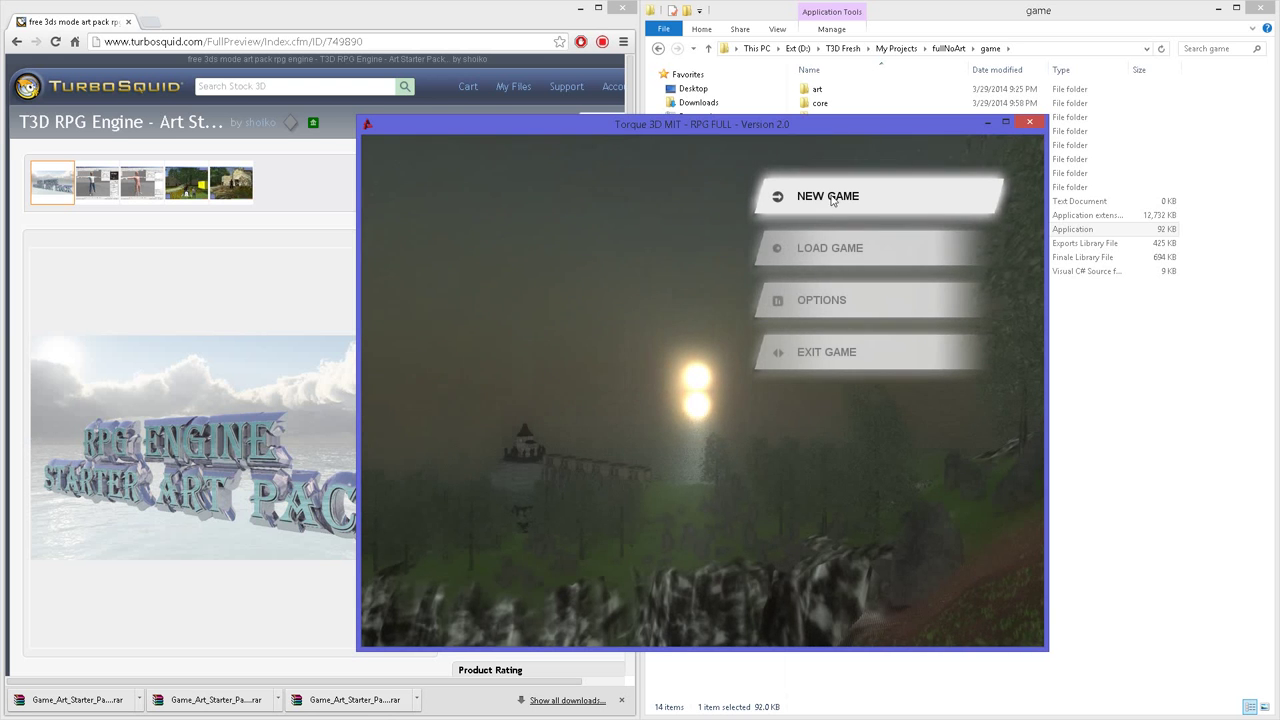
Step: Start a new game in fullNoArt and load the World Editor, then quit the game
click(830, 197)
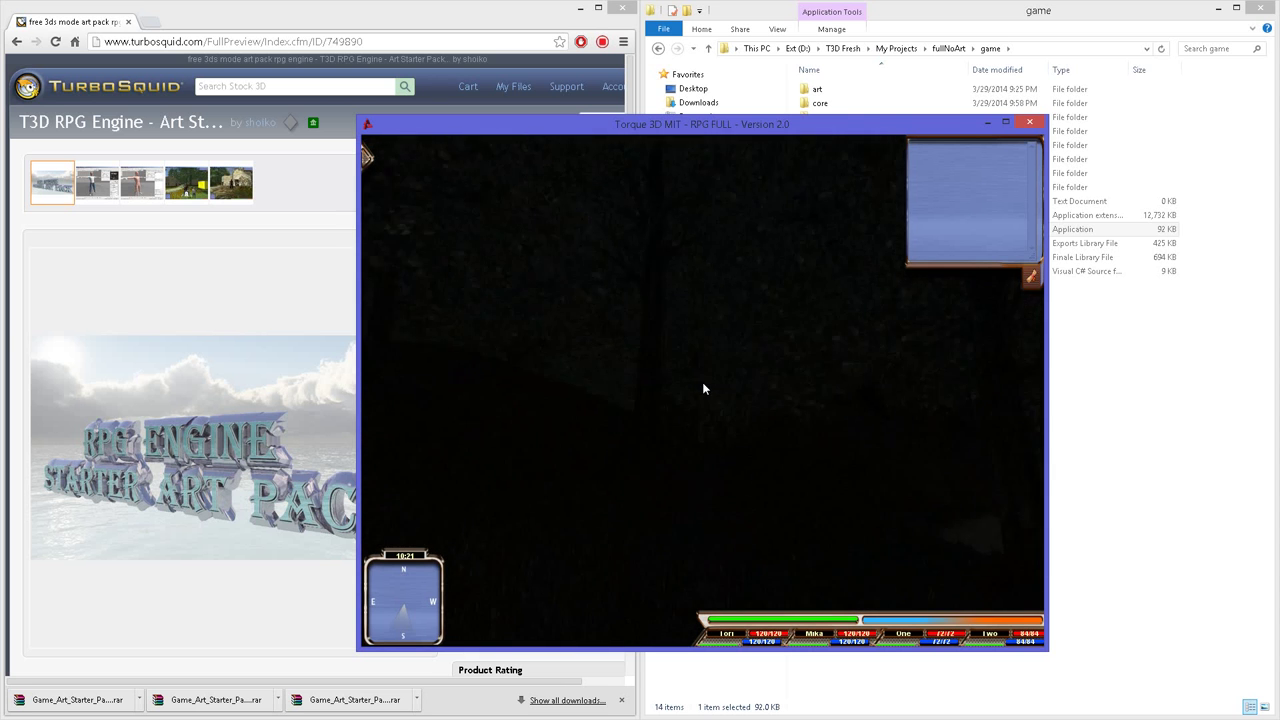
key(F11)
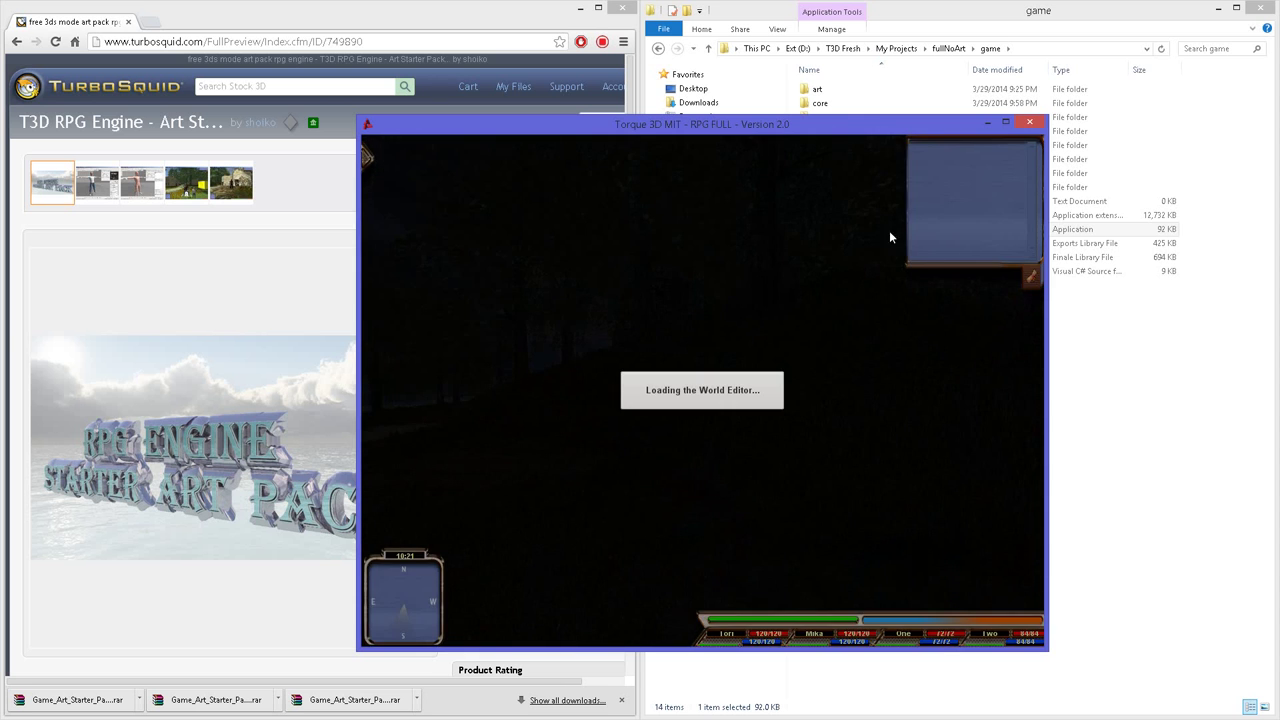
click(1030, 124)
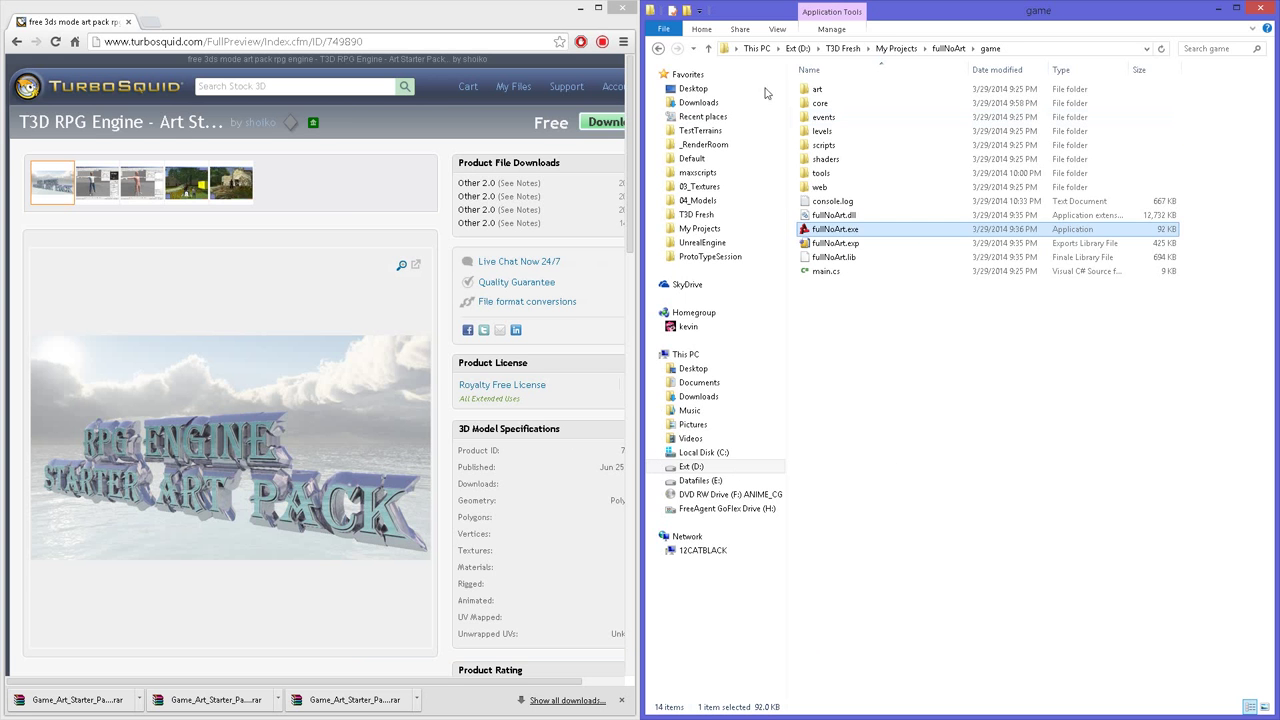
drag(1074, 478, 1101, 496)
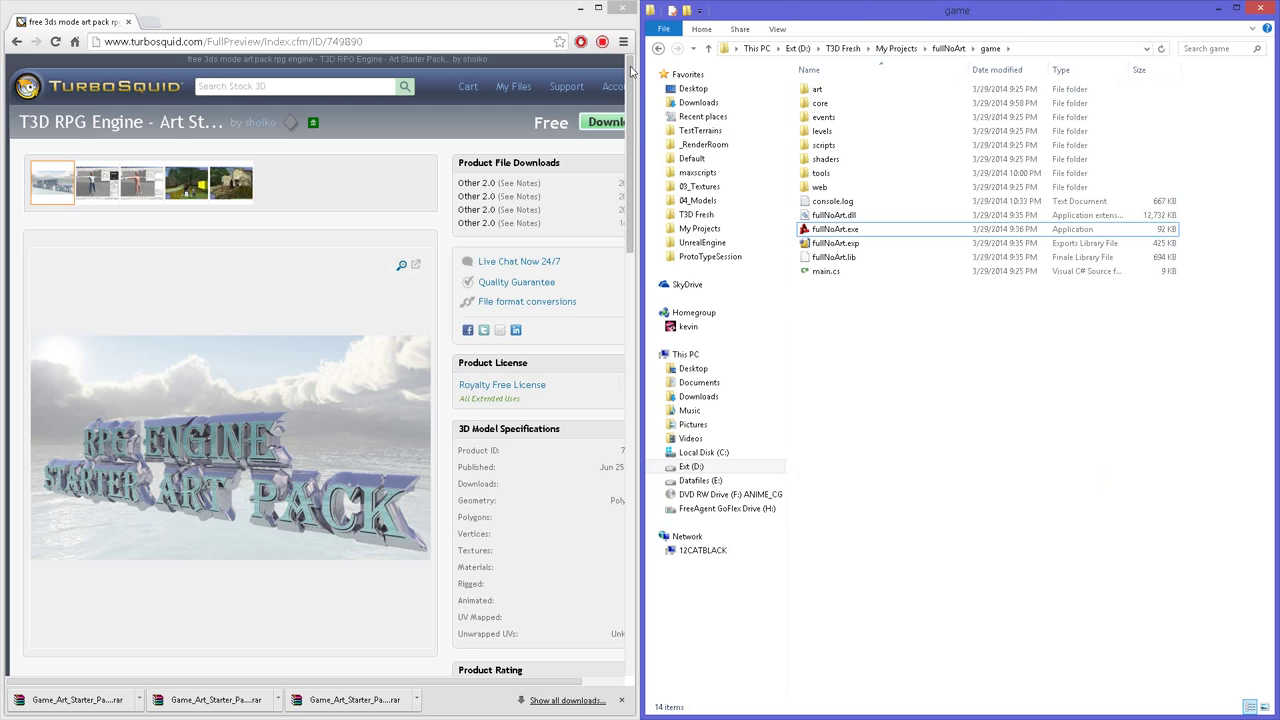
click(710, 118)
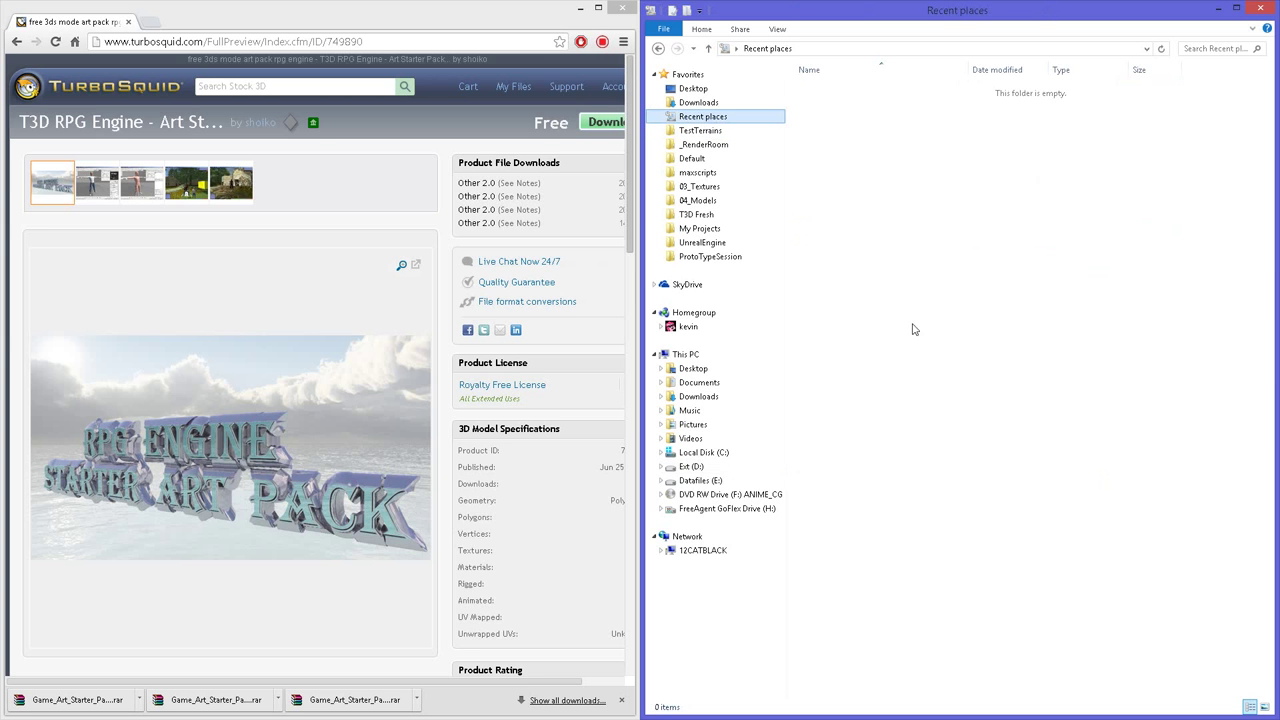
double_click(922, 496)
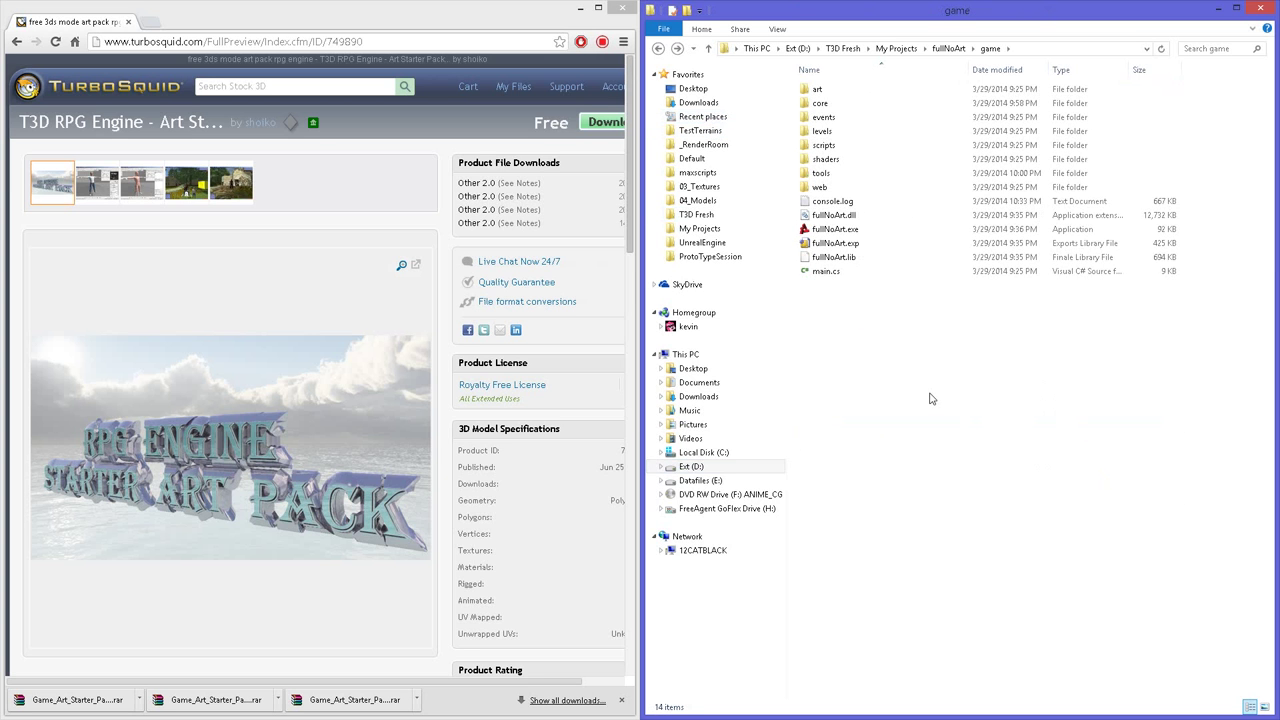